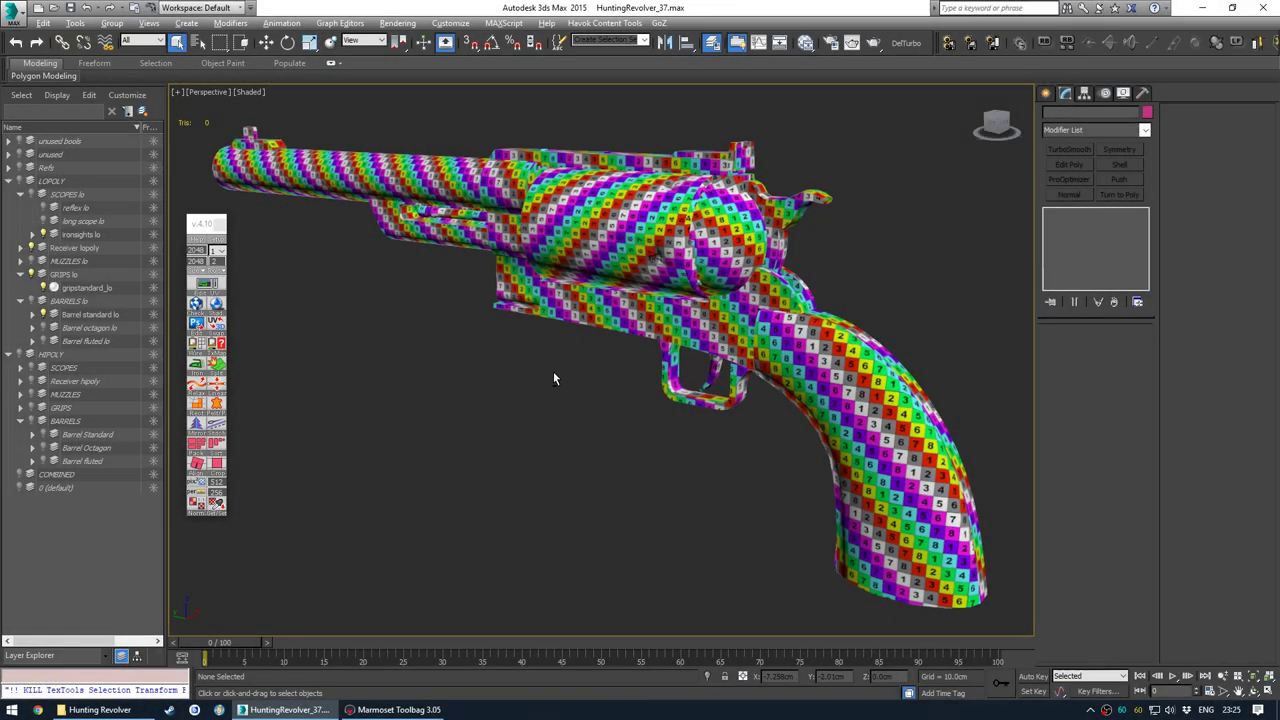
# - Select the low-poly cylinder of the revolver and isolate it from the other parts
pyautogui.keyDown('alt'); pyautogui.moveTo(553, 378); pyautogui.dragTo(830, 393, button='middle'); pyautogui.keyUp('alt')
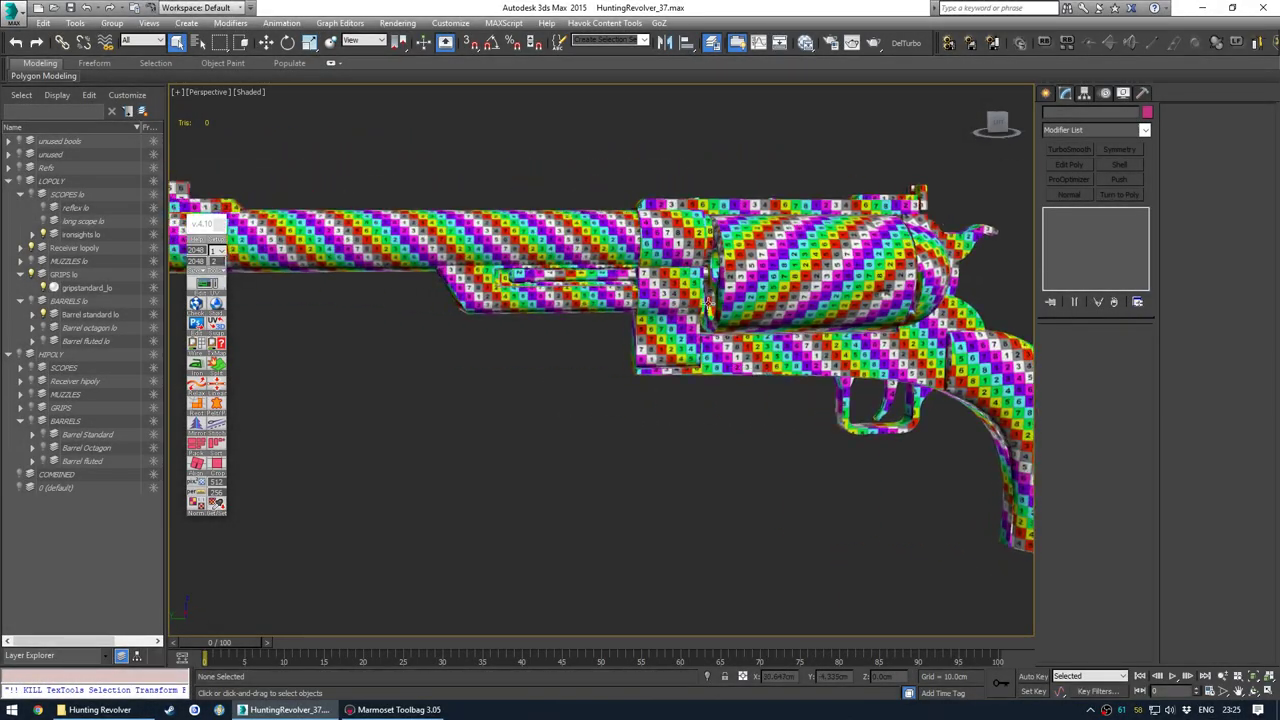
pyautogui.scroll(4, 721, 288)
pyautogui.keyDown('alt'); pyautogui.moveTo(721, 300); pyautogui.dragTo(850, 420, button='middle'); pyautogui.keyUp('alt')
pyautogui.scroll(3, 850, 420)
pyautogui.click(820, 374)
pyautogui.hotkey('alt', 'q')
pyautogui.keyDown('alt'); pyautogui.moveTo(820, 374); pyautogui.dragTo(617, 351, button='middle'); pyautogui.keyUp('alt')
# - Turn off the shaded checker map display for the Receiver material so the cylinder shows its plain colour
pyautogui.press('m')
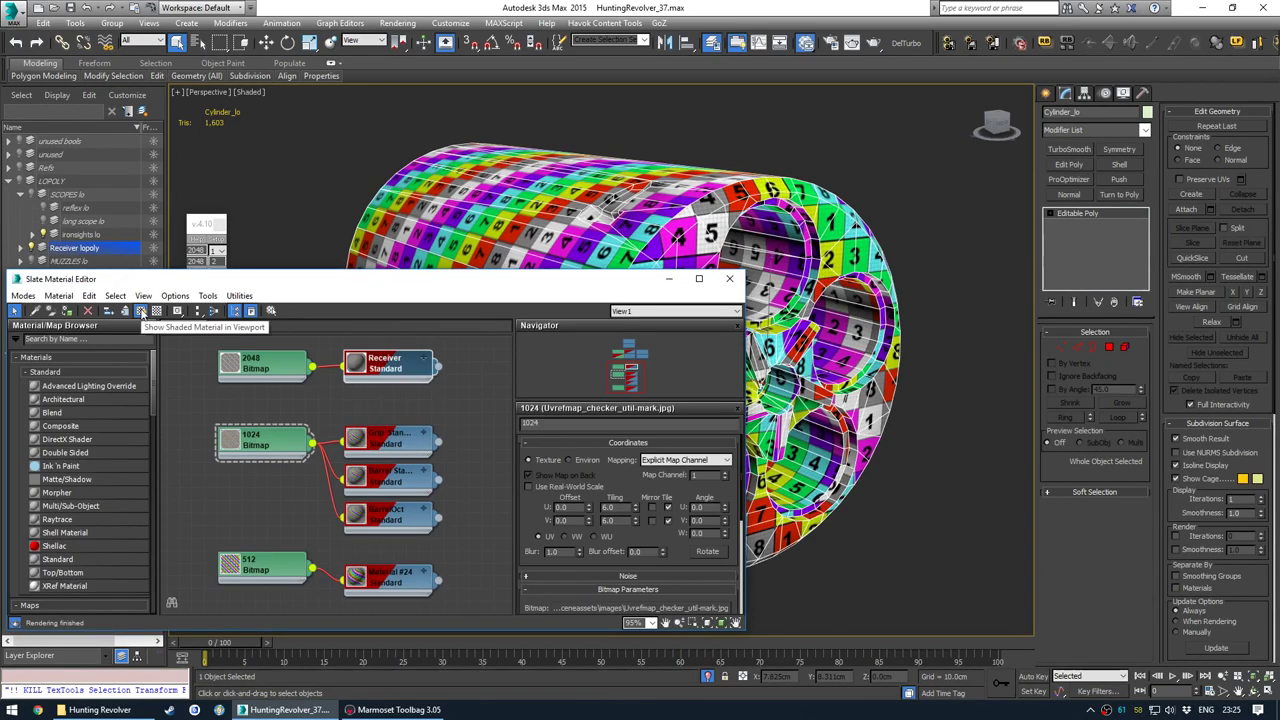
pyautogui.click(141, 311)
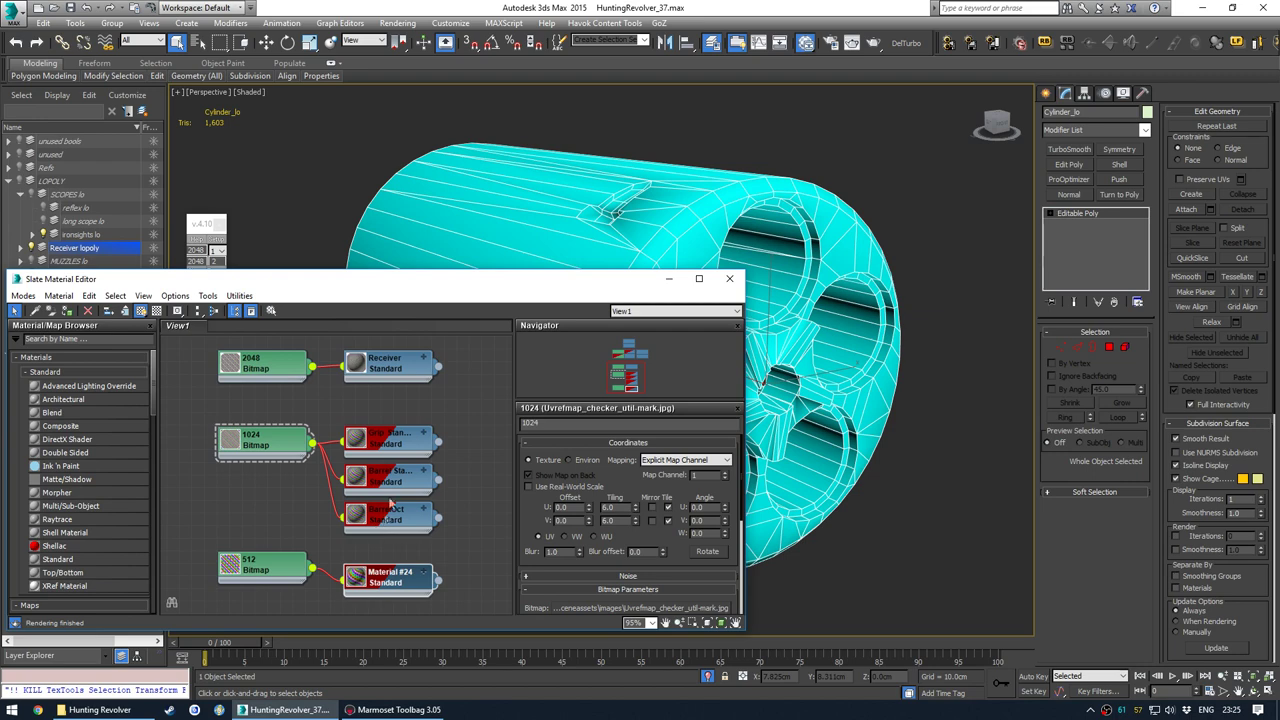
pyautogui.click(141, 310)
pyautogui.click(141, 310)
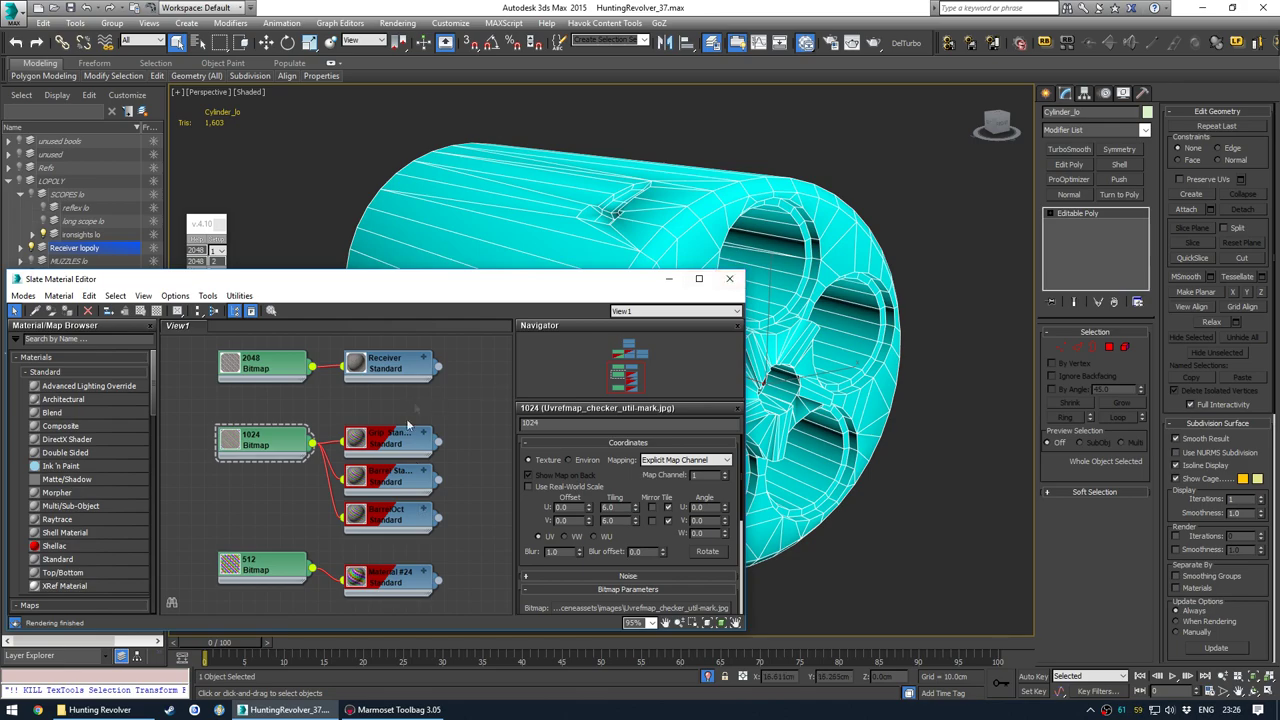
pyautogui.click(730, 278)
# - Examine the vertex layout around the chamber openings on the cylinder's flat face and outer rim
pyautogui.keyDown('alt'); pyautogui.moveTo(600, 380); pyautogui.dragTo(964, 379, button='middle'); pyautogui.keyUp('alt')
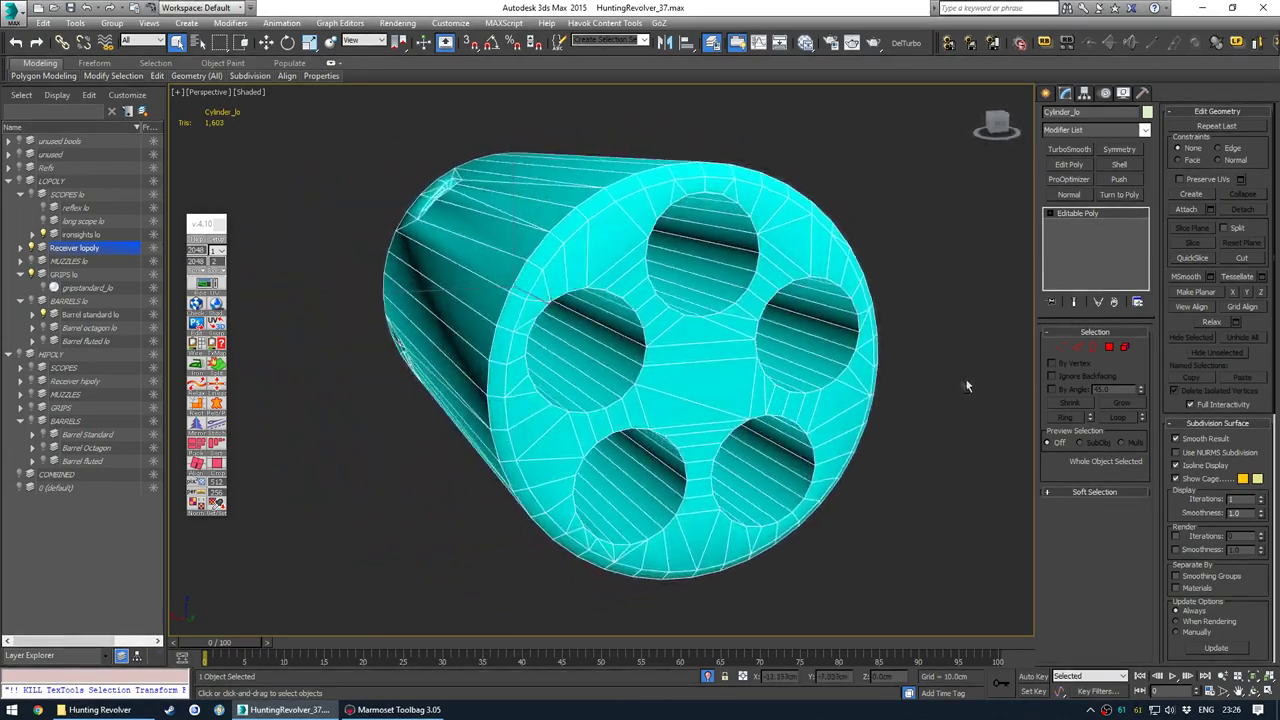
pyautogui.scroll(3, 640, 369)
pyautogui.keyDown('alt'); pyautogui.moveTo(620, 371); pyautogui.dragTo(560, 325, button='middle'); pyautogui.keyUp('alt')
pyautogui.press('1')
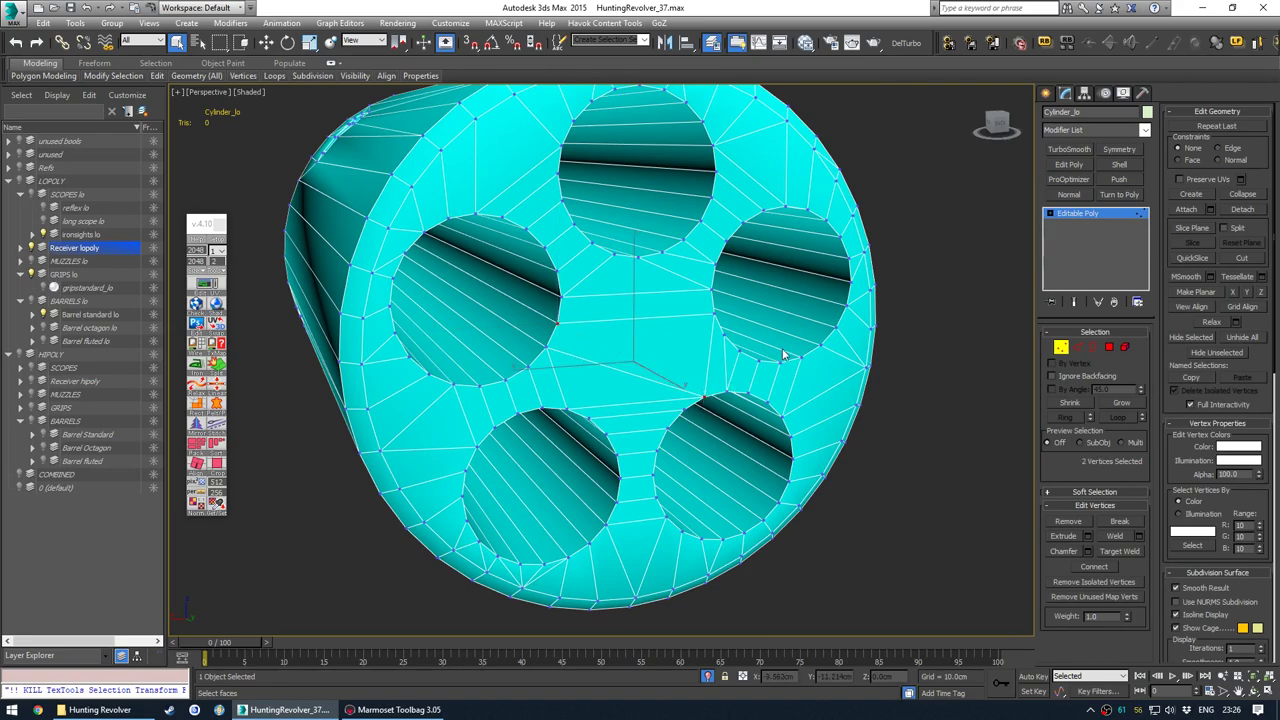
pyautogui.keyDown('alt'); pyautogui.moveTo(657, 371); pyautogui.dragTo(737, 416, button='middle'); pyautogui.keyUp('alt')
pyautogui.scroll(-2, 830, 477)
pyautogui.keyDown('alt'); pyautogui.moveTo(610, 435); pyautogui.dragTo(550, 430, button='middle'); pyautogui.keyUp('alt')
pyautogui.moveTo(765, 410); pyautogui.dragTo(628, 401, button='middle')
pyautogui.scroll(5, 572, 460)
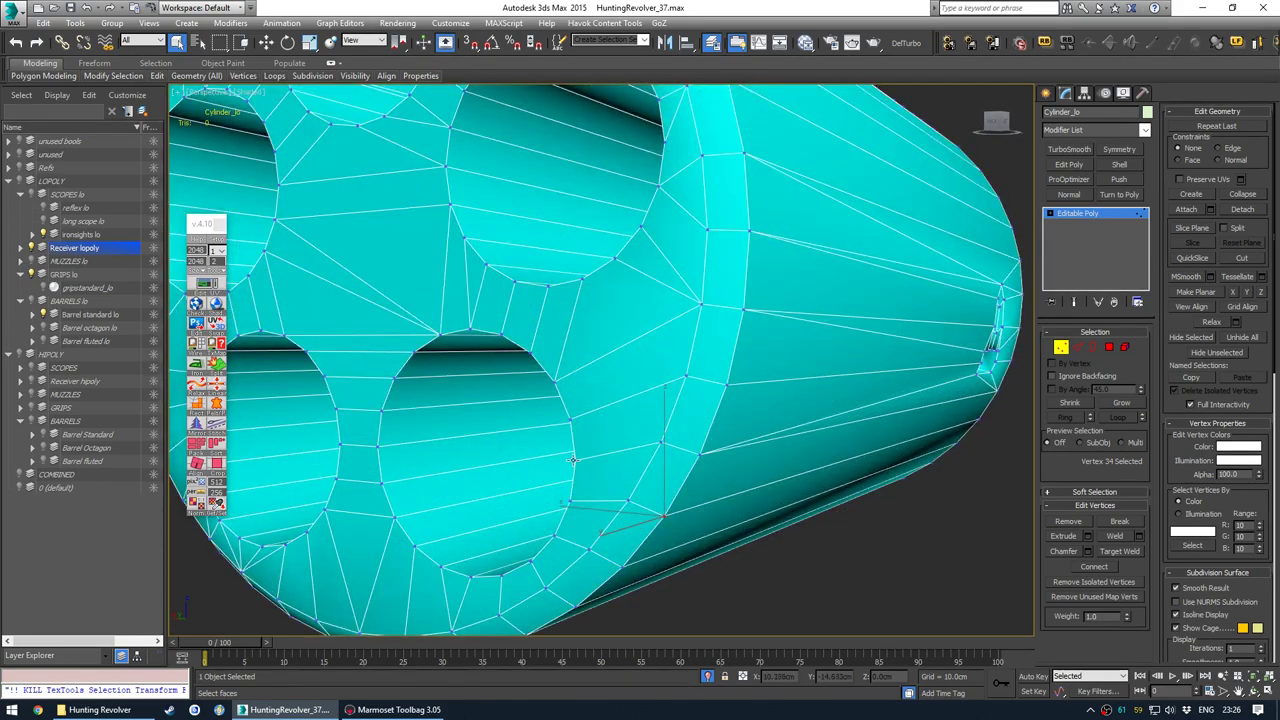
pyautogui.scroll(-5, 628, 499)
pyautogui.keyDown('alt'); pyautogui.moveTo(628, 499); pyautogui.dragTo(634, 441, button='middle'); pyautogui.keyUp('alt')
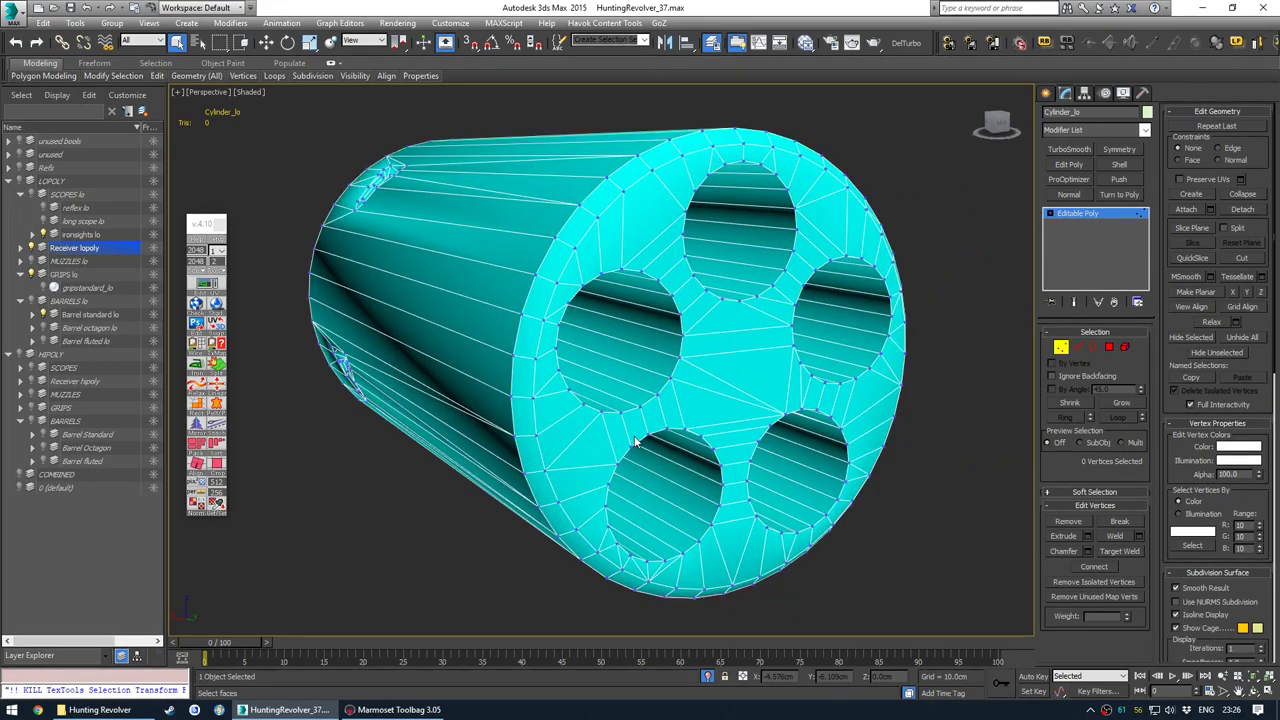
# - Examine the polygons and vertices around the small notches in the cylinder's outer wall
pyautogui.keyDown('alt'); pyautogui.moveTo(608, 362); pyautogui.dragTo(513, 351, button='middle'); pyautogui.keyUp('alt')
pyautogui.scroll(3, 467, 345)
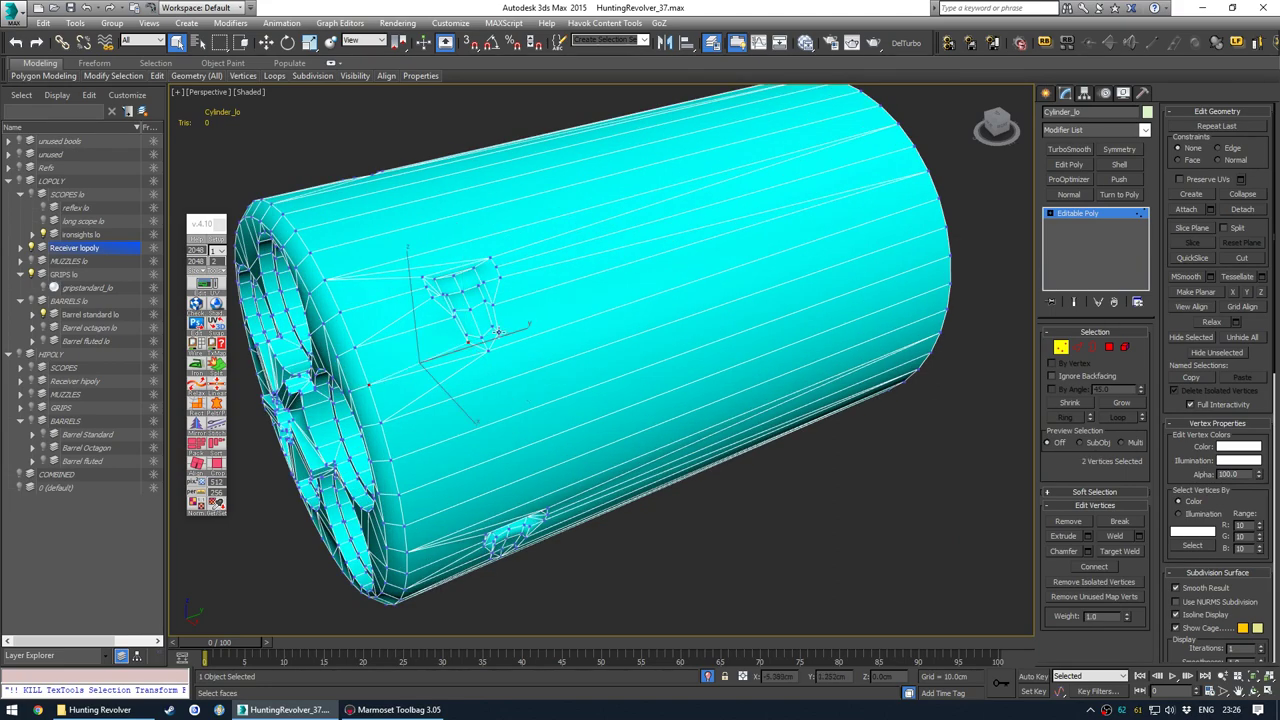
pyautogui.keyDown('alt'); pyautogui.moveTo(745, 364); pyautogui.dragTo(463, 343, button='middle'); pyautogui.keyUp('alt')
pyautogui.scroll(-2, 470, 350)
pyautogui.press('4')
pyautogui.click(431, 294)
pyautogui.press('1')
pyautogui.keyDown('alt'); pyautogui.moveTo(526, 451); pyautogui.dragTo(616, 461, button='middle'); pyautogui.keyUp('alt')
pyautogui.keyDown('alt'); pyautogui.moveTo(680, 326); pyautogui.dragTo(596, 318, button='middle'); pyautogui.keyUp('alt')
# - Inspect the edges and vertices of the star-shaped recess around the cylinder's central hole
pyautogui.press('2')
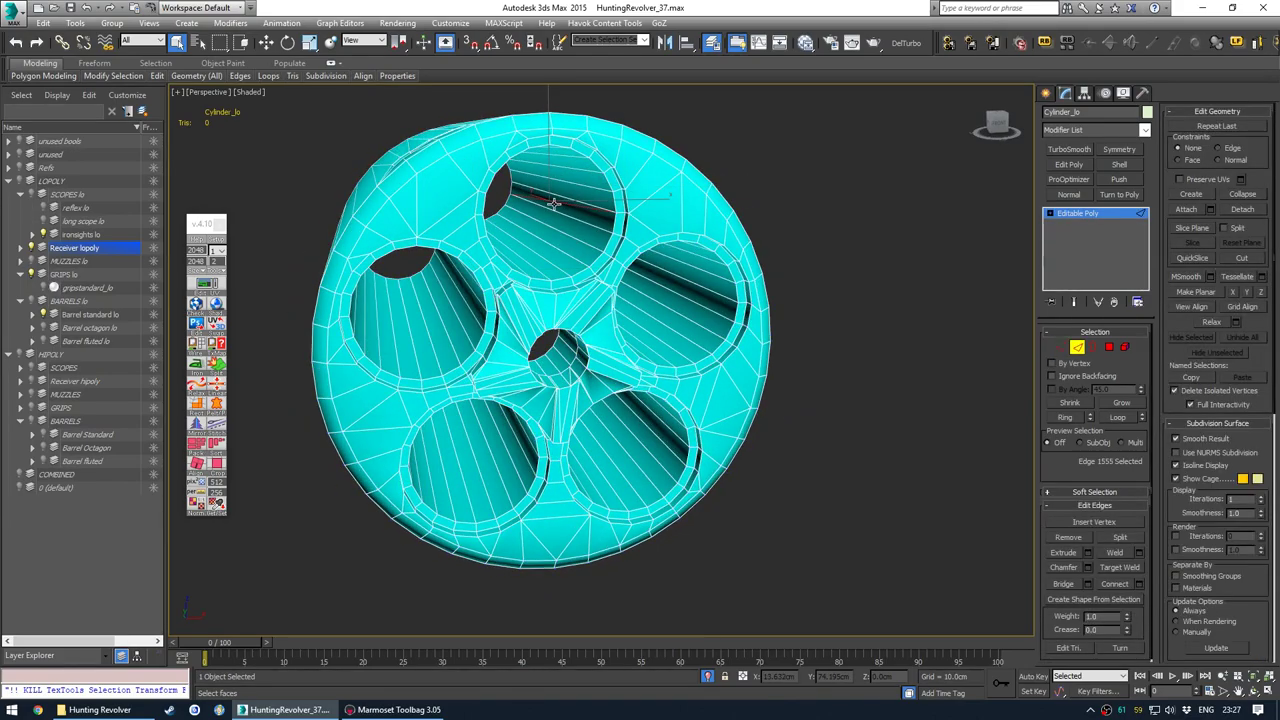
pyautogui.keyDown('alt'); pyautogui.moveTo(551, 248); pyautogui.dragTo(605, 360, button='middle'); pyautogui.keyUp('alt')
pyautogui.press('1')
pyautogui.scroll(-4, 612, 311)
pyautogui.scroll(4, 725, 331)
pyautogui.scroll(8, 664, 318)
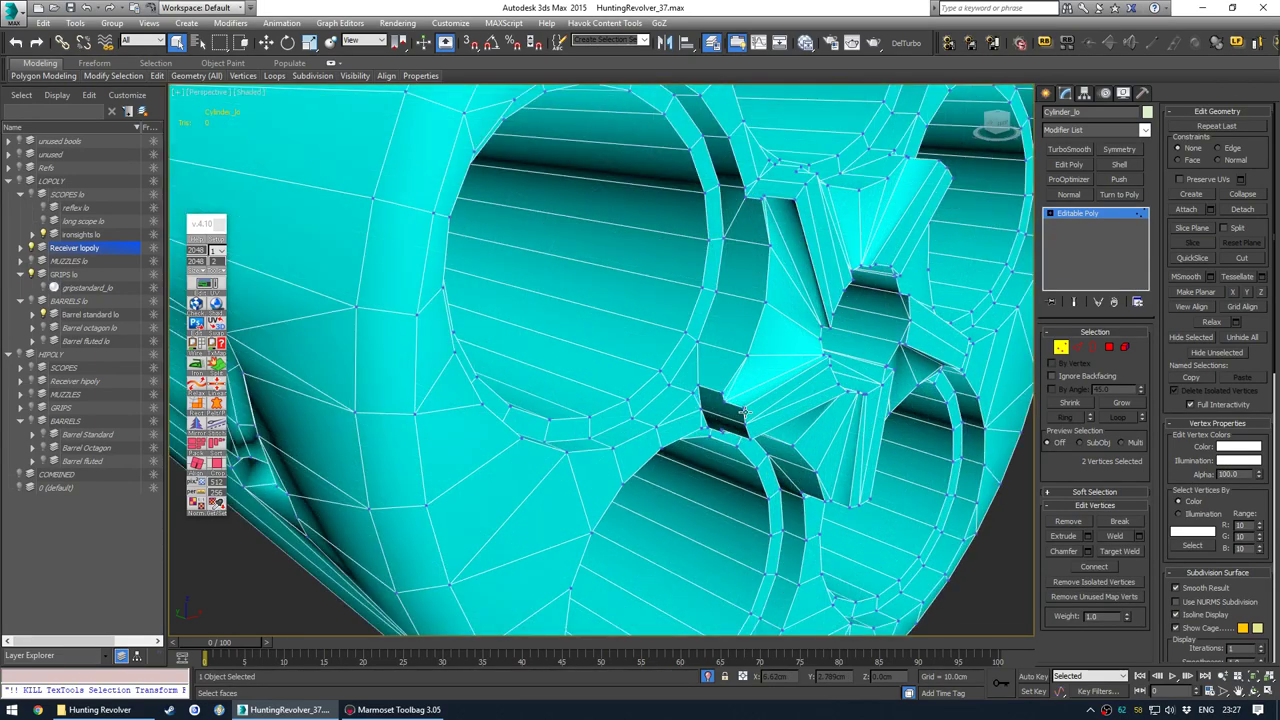
pyautogui.keyDown('alt'); pyautogui.moveTo(701, 467); pyautogui.dragTo(650, 400, button='middle'); pyautogui.keyUp('alt')
pyautogui.keyDown('ctrl'); pyautogui.click(689, 417); pyautogui.keyUp('ctrl')
pyautogui.scroll(-3, 704, 440)
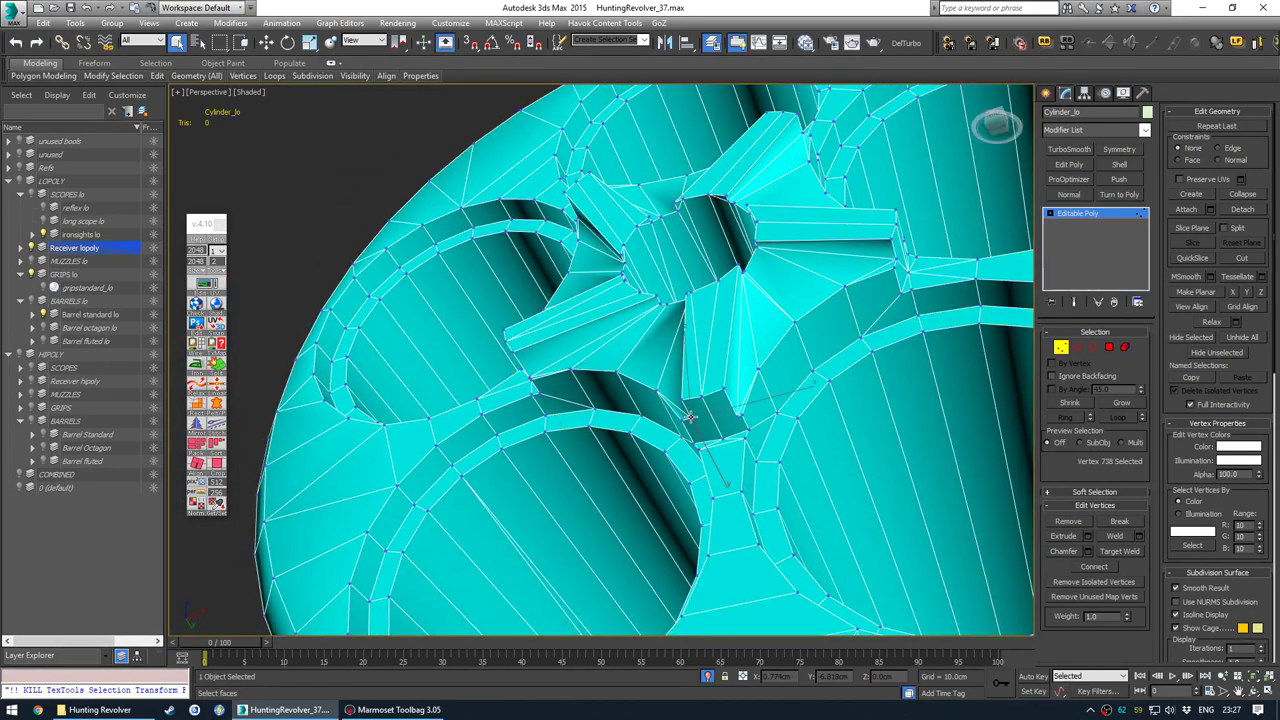
pyautogui.keyDown('ctrl'); pyautogui.click(736, 417); pyautogui.keyUp('ctrl')
pyautogui.keyDown('alt'); pyautogui.moveTo(850, 358); pyautogui.dragTo(861, 256, button='middle'); pyautogui.keyUp('alt')
pyautogui.scroll(-4, 722, 287)
pyautogui.keyDown('alt'); pyautogui.moveTo(712, 344); pyautogui.dragTo(724, 331, button='middle'); pyautogui.keyUp('alt')
pyautogui.scroll(-2, 725, 336)
pyautogui.moveTo(607, 323); pyautogui.dragTo(697, 325, button='middle')
pyautogui.click(1061, 348)
pyautogui.keyDown('alt'); pyautogui.moveTo(795, 320); pyautogui.dragTo(760, 341, button='middle'); pyautogui.keyUp('alt')
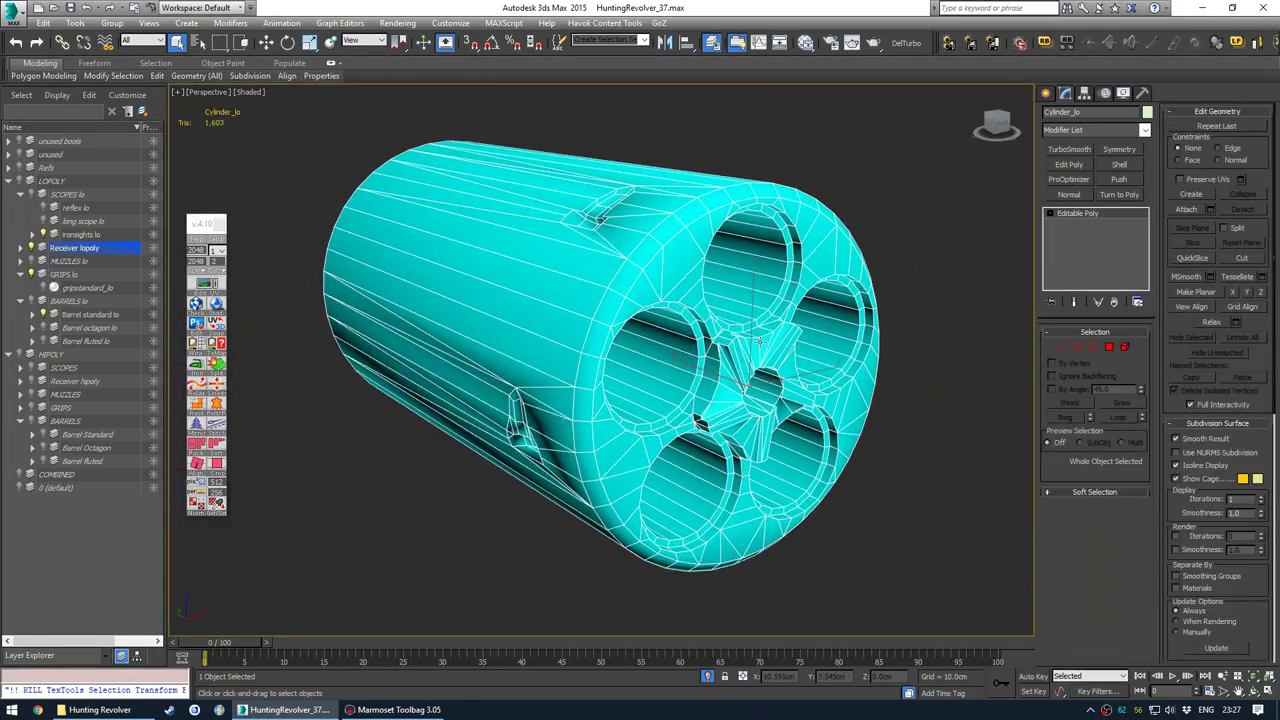
# - Open the cylinder's UVs in an Unwrap UVW editor and select all its UV faces
pyautogui.click(196, 290)
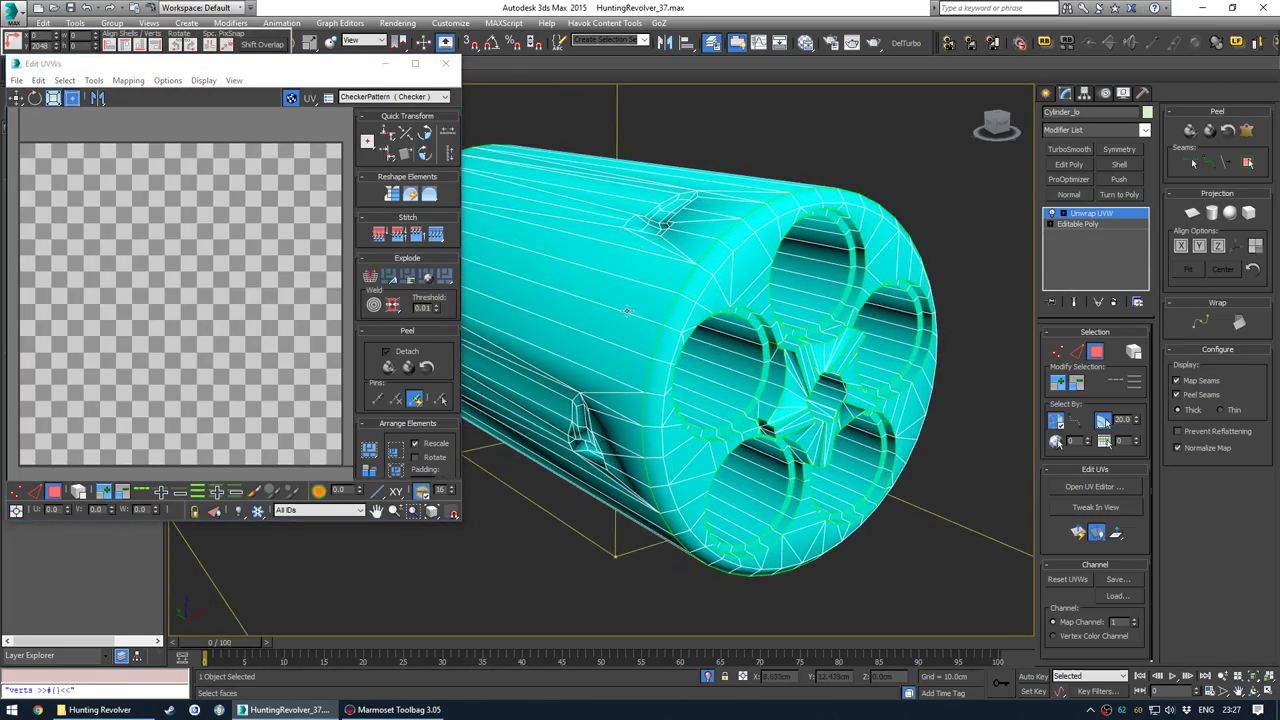
pyautogui.scroll(-2, 627, 311)
pyautogui.hotkey('ctrl', 'a')
pyautogui.moveTo(627, 311); pyautogui.dragTo(625, 385, button='middle')
pyautogui.scroll(-4, 176, 245)
pyautogui.scroll(-2, 176, 245)
pyautogui.moveTo(176, 245); pyautogui.dragTo(190, 285, button='middle')
pyautogui.scroll(8, 188, 240)
pyautogui.scroll(-1, 160, 380)
pyautogui.moveTo(160, 385); pyautogui.dragTo(188, 333, button='middle')
pyautogui.scroll(1, 188, 333)
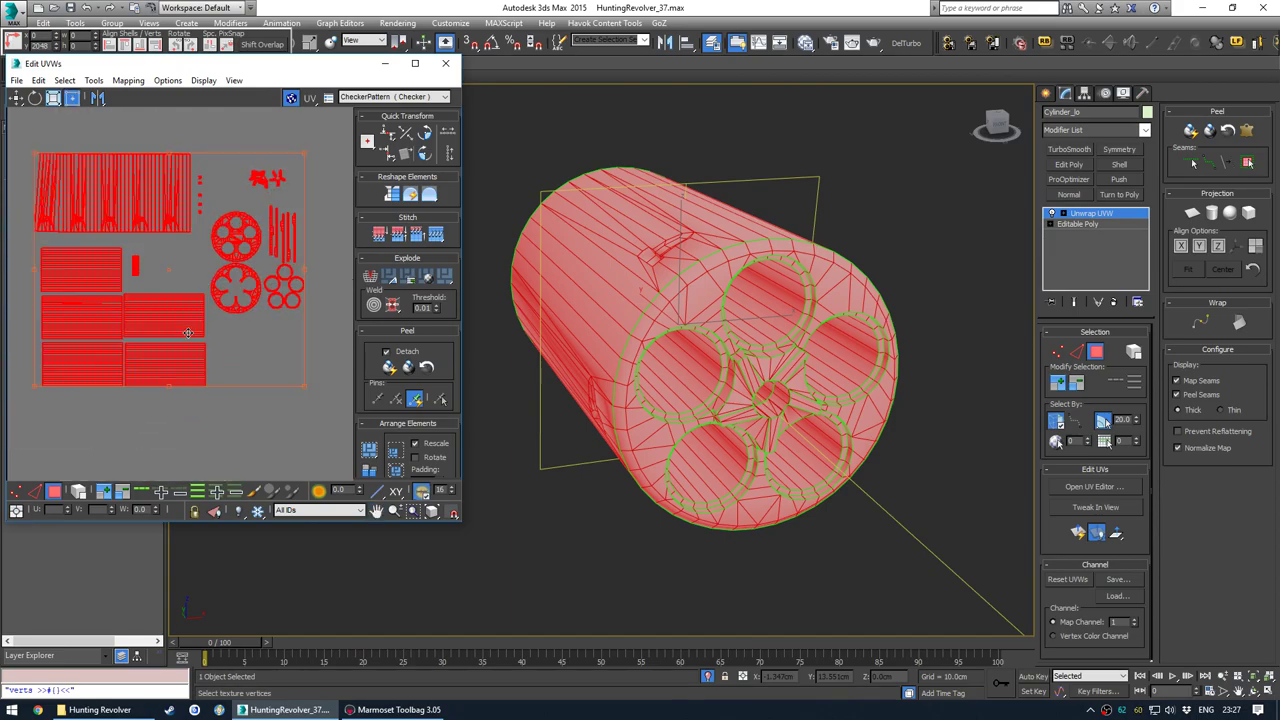
pyautogui.scroll(2, 188, 333)
pyautogui.scroll(-3, 484, 342)
pyautogui.scroll(2, 520, 350)
# - Examine the UV seams around the chambers and central star recess, comparing them with the cylinder's UV layout
pyautogui.keyDown('alt'); pyautogui.moveTo(570, 375); pyautogui.dragTo(685, 353, button='middle'); pyautogui.keyUp('alt')
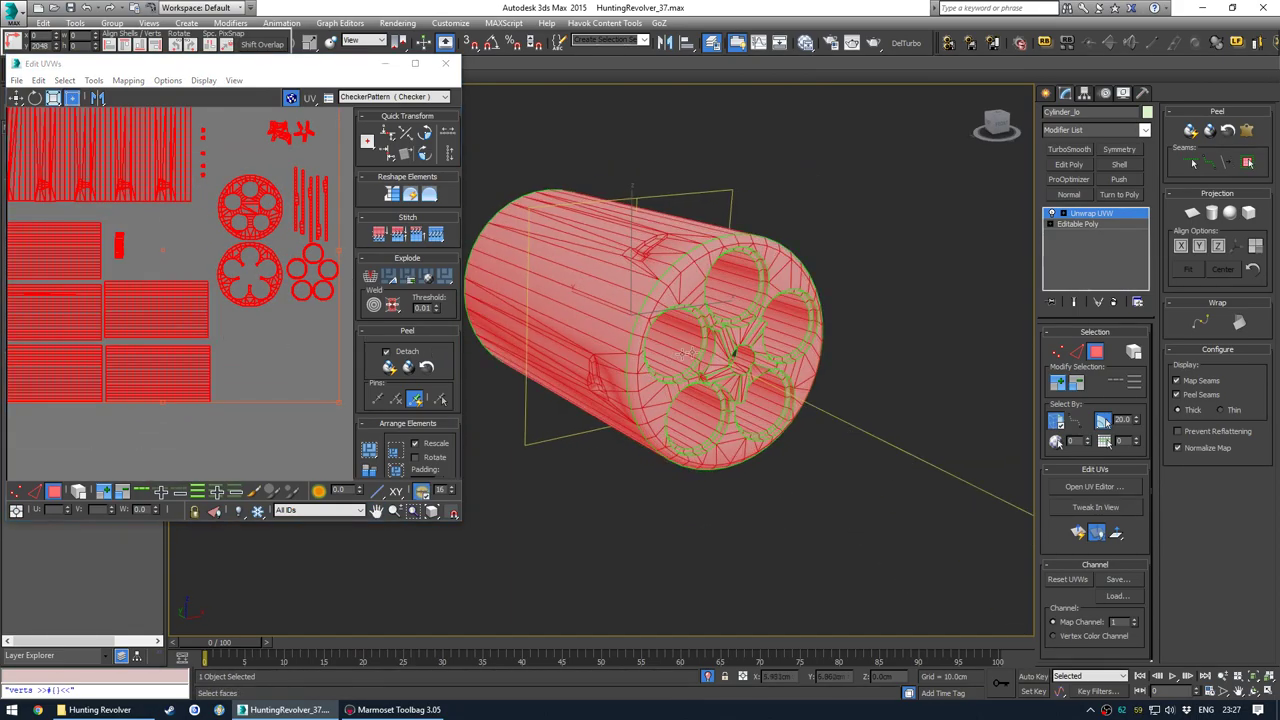
pyautogui.scroll(3, 686, 352)
pyautogui.scroll(-1, 745, 370)
pyautogui.scroll(-2, 745, 370)
pyautogui.keyDown('alt'); pyautogui.moveTo(745, 370); pyautogui.dragTo(769, 335, button='middle'); pyautogui.keyUp('alt')
pyautogui.scroll(4, 636, 358)
pyautogui.scroll(-4, 618, 395)
pyautogui.scroll(4, 860, 345)
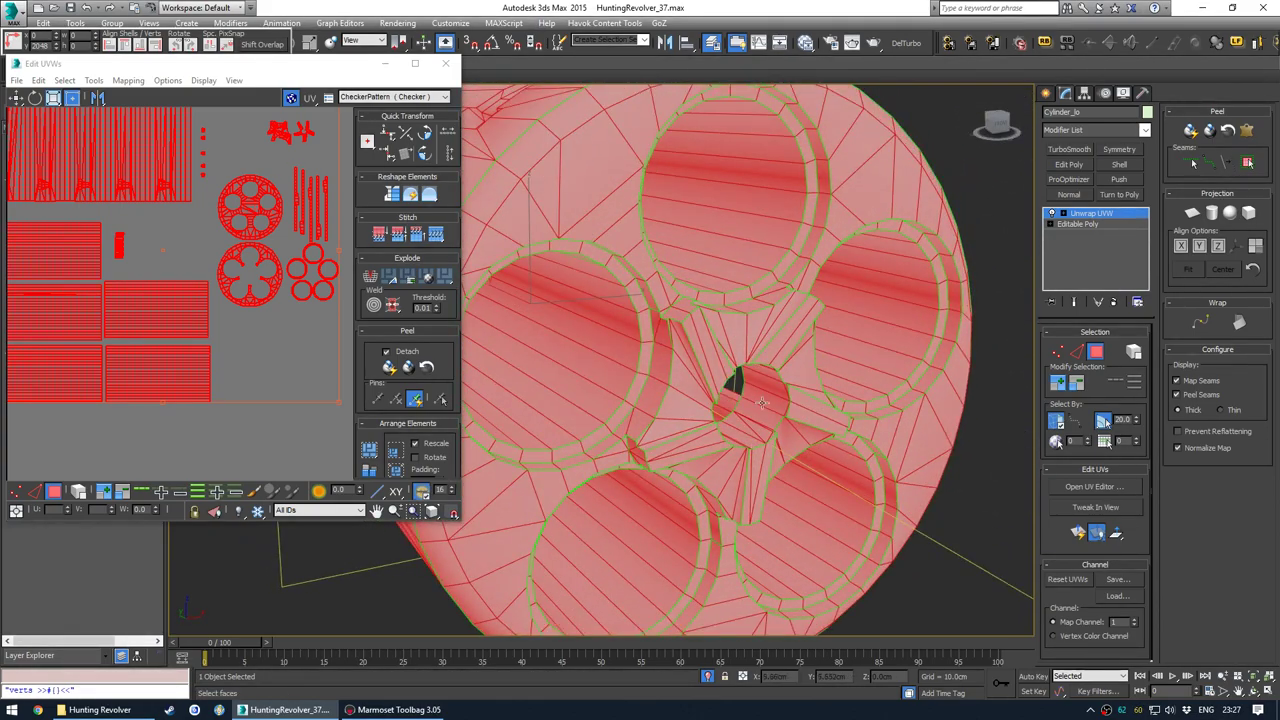
pyautogui.scroll(-3, 758, 424)
pyautogui.keyDown('alt'); pyautogui.moveTo(740, 390); pyautogui.dragTo(731, 366, button='middle'); pyautogui.keyUp('alt')
pyautogui.scroll(3, 780, 385)
pyautogui.scroll(-4, 742, 369)
pyautogui.scroll(5, 720, 316)
pyautogui.scroll(-4, 720, 316)
pyautogui.scroll(-4, 205, 263)
pyautogui.scroll(-3, 714, 312)
pyautogui.keyDown('alt'); pyautogui.moveTo(714, 312); pyautogui.dragTo(763, 367, button='middle'); pyautogui.keyUp('alt')
pyautogui.scroll(4, 776, 318)
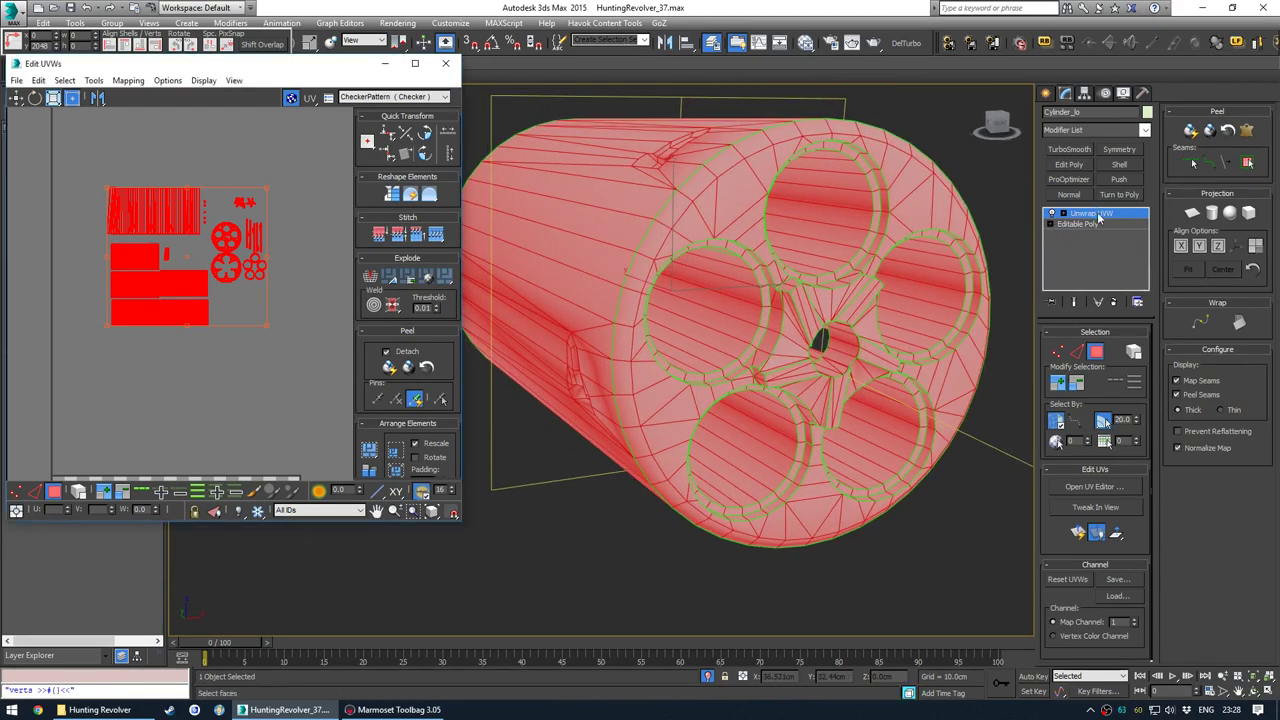
# - Collapse the cylinder's Unwrap UVW modifier and end isolation to bring back the whole revolver
pyautogui.rightClick(1098, 217)
pyautogui.click(1130, 331)
pyautogui.click(1008, 405)
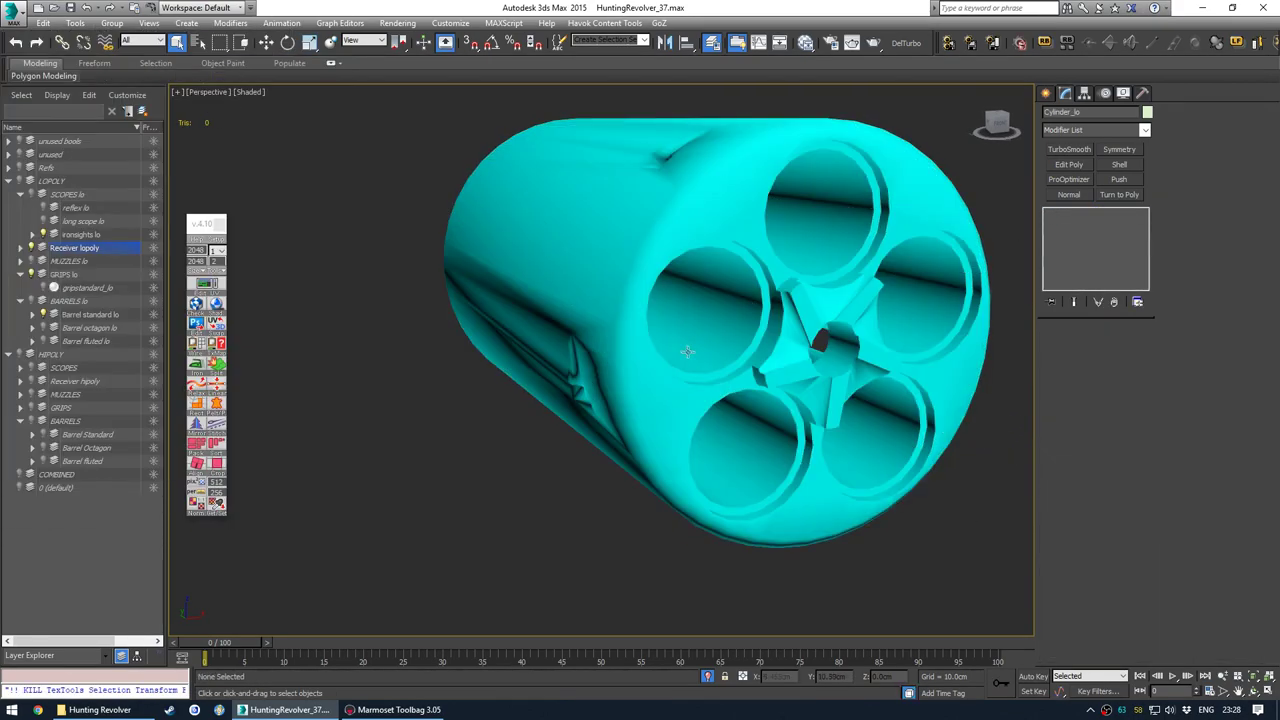
pyautogui.hotkey('alt', 'q')
pyautogui.scroll(-2, 612, 342)
pyautogui.scroll(-2, 612, 342)
pyautogui.scroll(3, 665, 453)
pyautogui.moveTo(665, 453); pyautogui.dragTo(626, 392, button='middle')
pyautogui.scroll(-2, 625, 380)
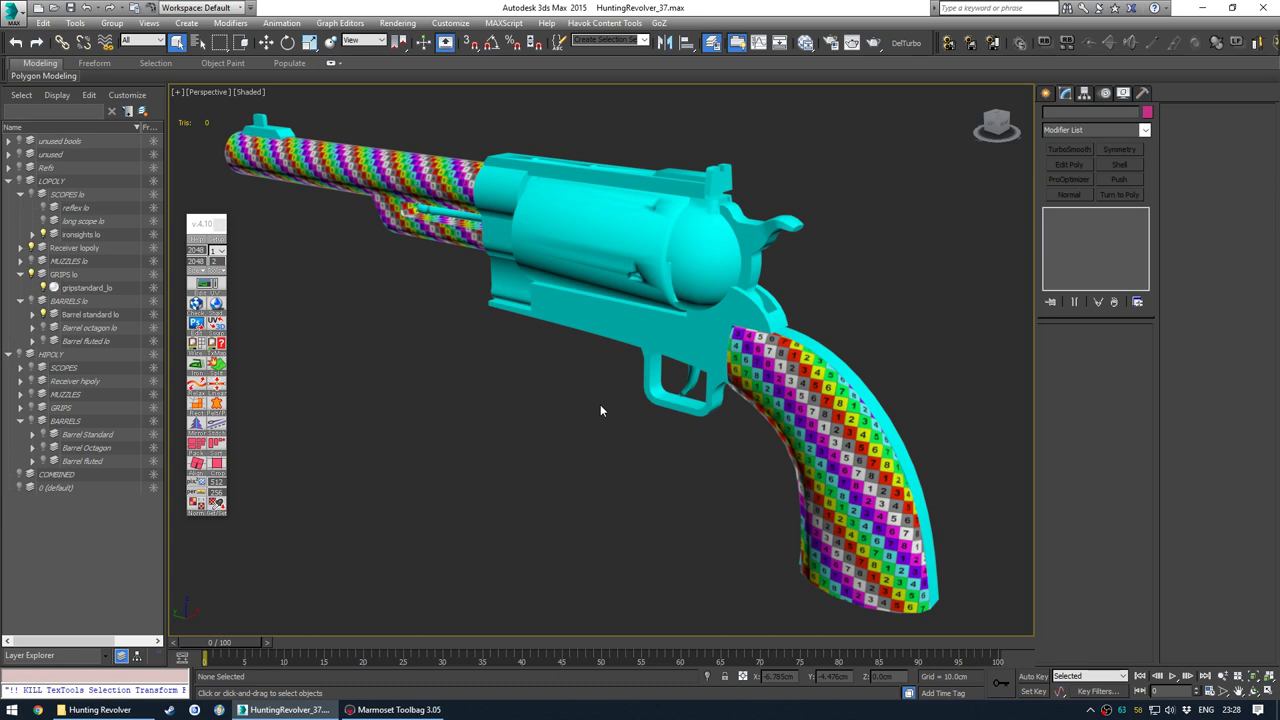
# - Turn off the shaded checker map display for the standard barrel and standard grip materials
pyautogui.press('m')
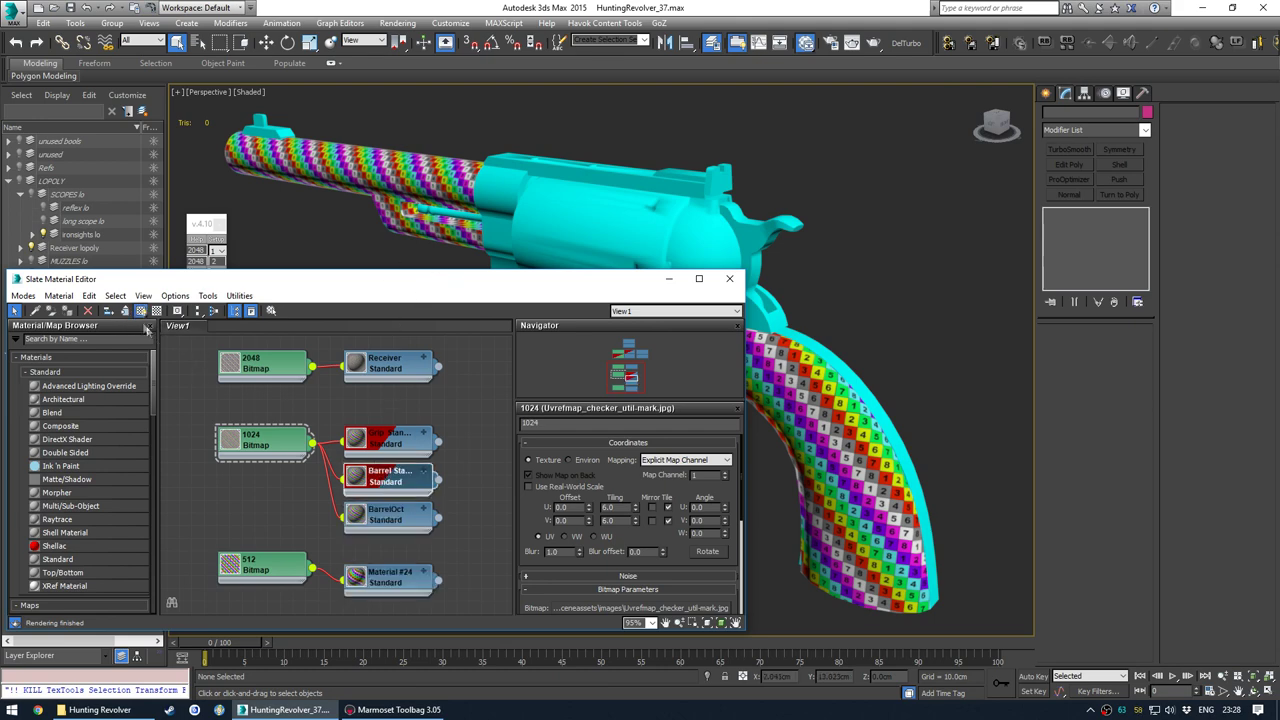
pyautogui.click(141, 311)
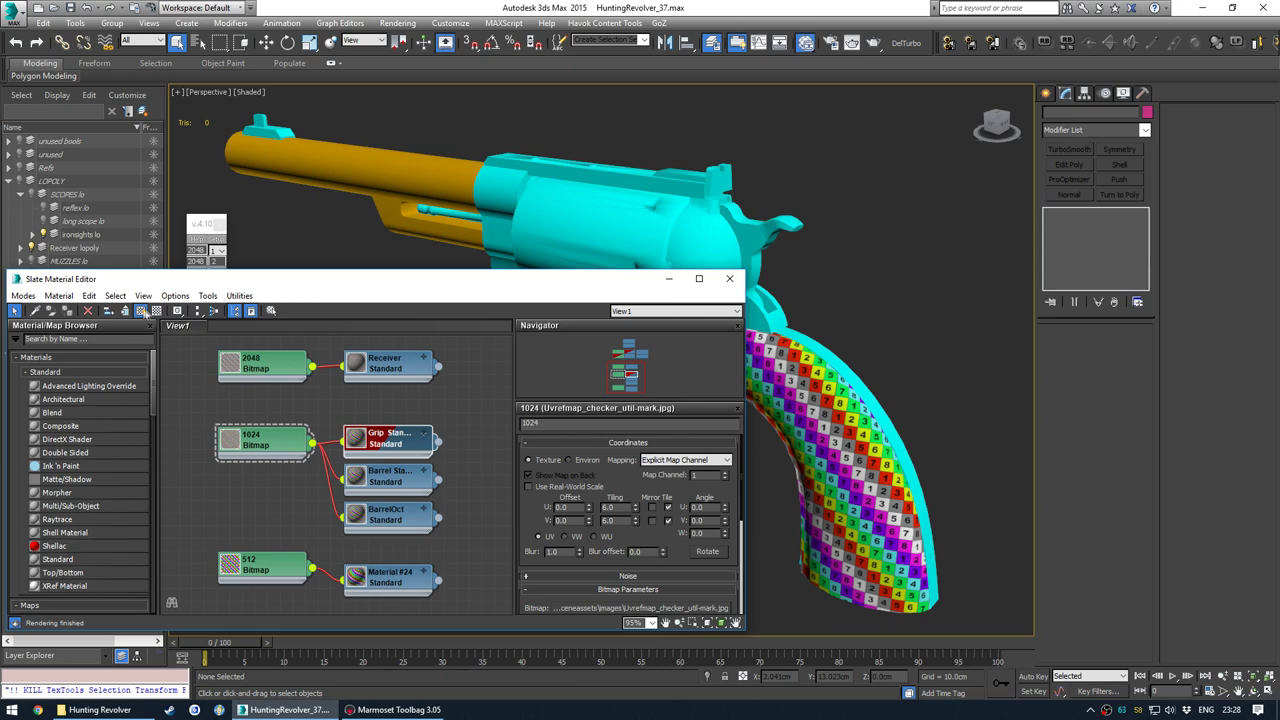
pyautogui.click(141, 311)
pyautogui.click(731, 280)
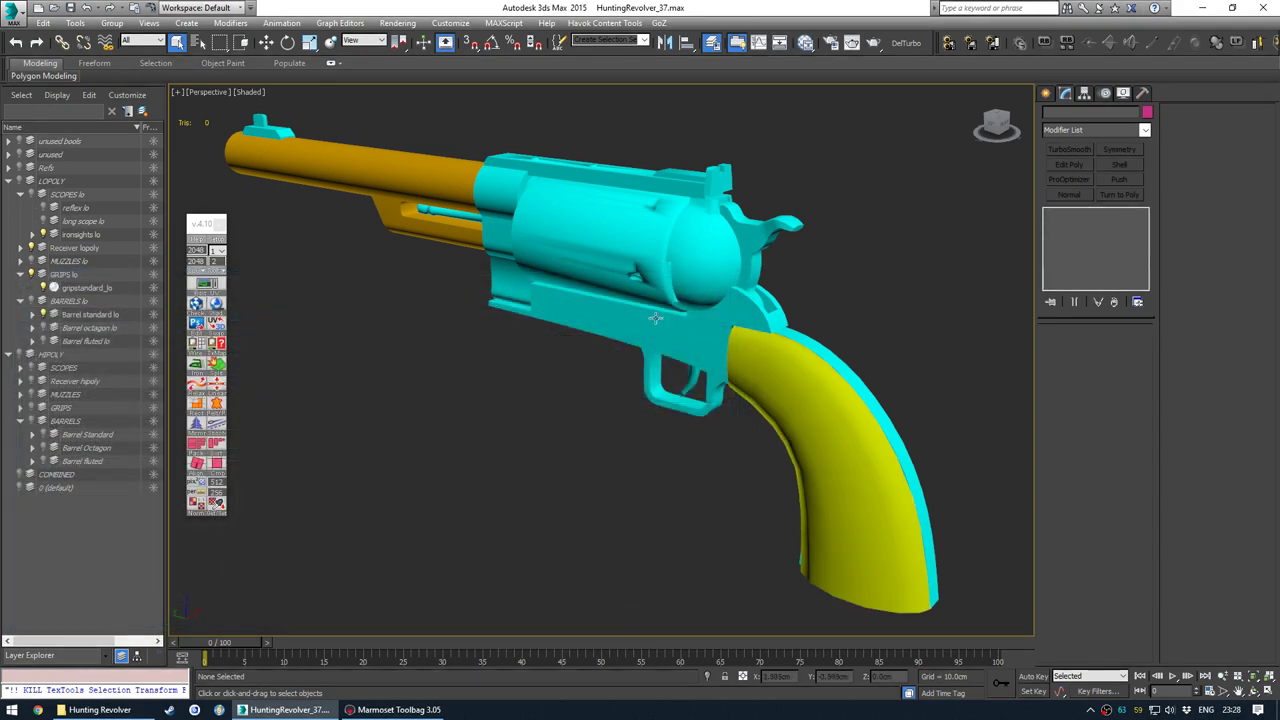
# - Select the rear iron sight and the front sight base in turn to check them, and clear the selection
pyautogui.click(718, 180)
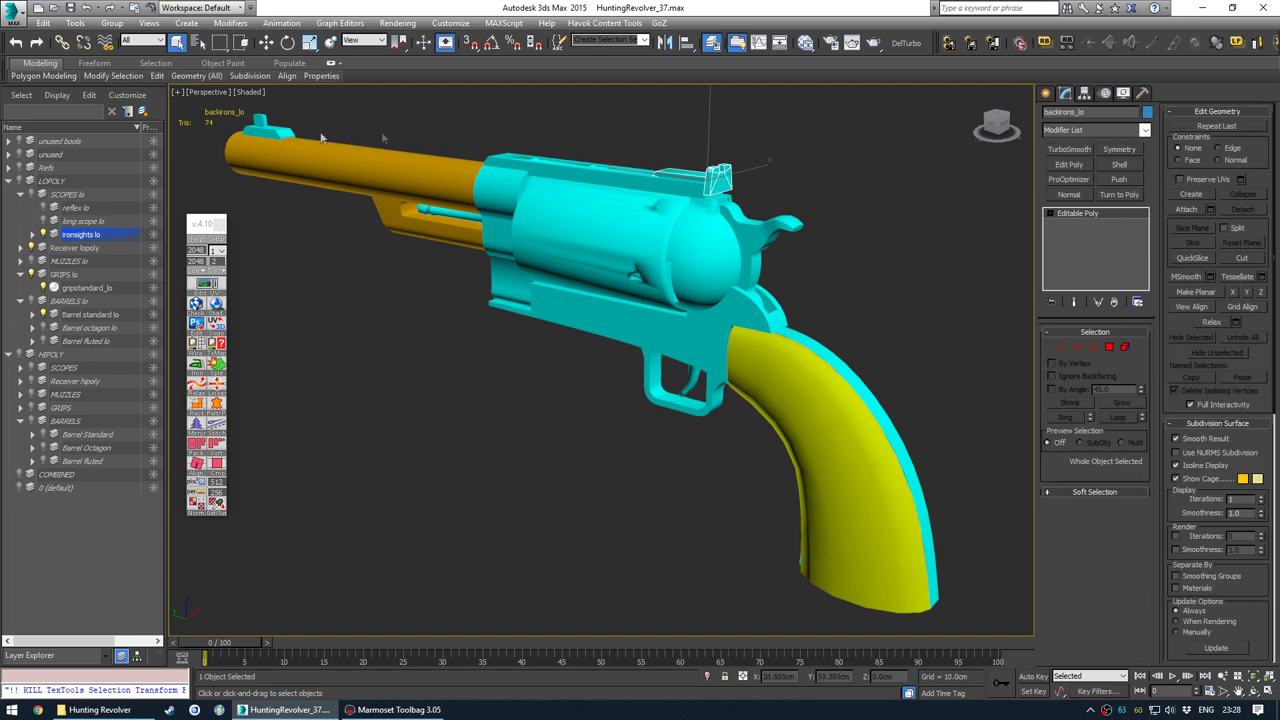
pyautogui.click(272, 129)
pyautogui.moveTo(391, 201); pyautogui.dragTo(501, 290, button='middle')
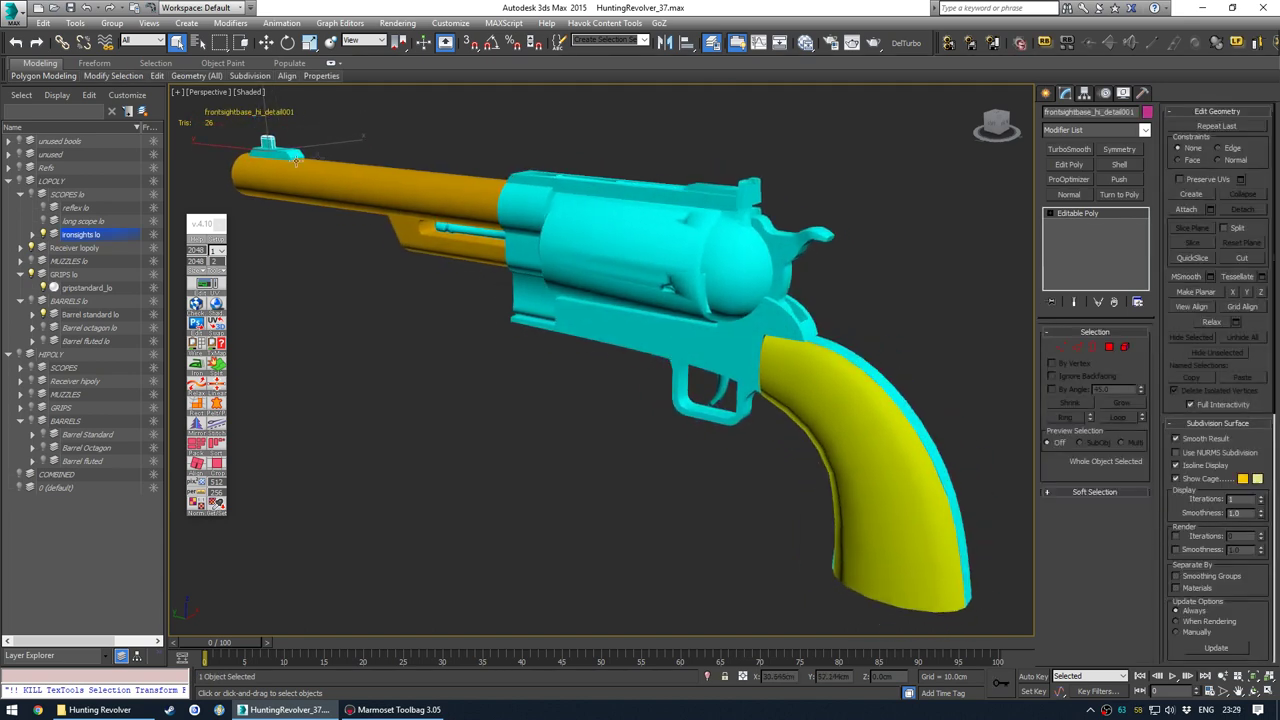
pyautogui.click(638, 379)
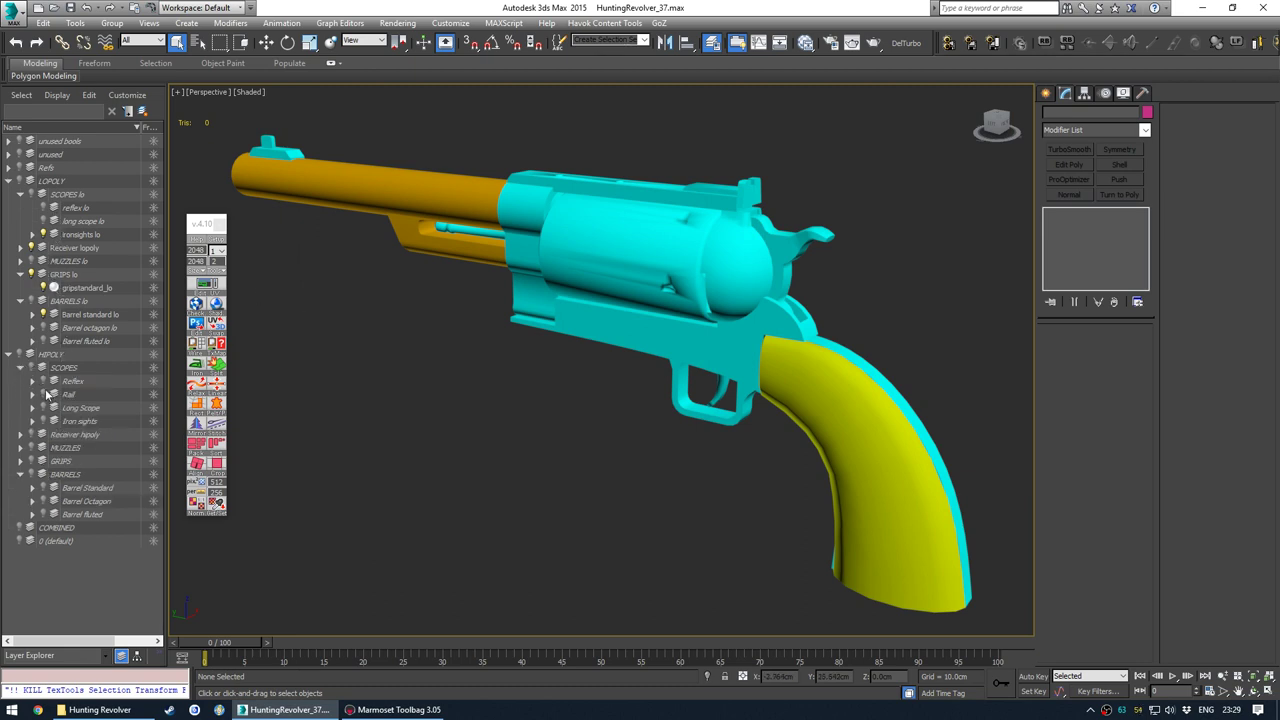
# - Preview the high-poly Reflex and Long Scope layers on the revolver one at a time, hiding each again
pyautogui.click(43, 382)
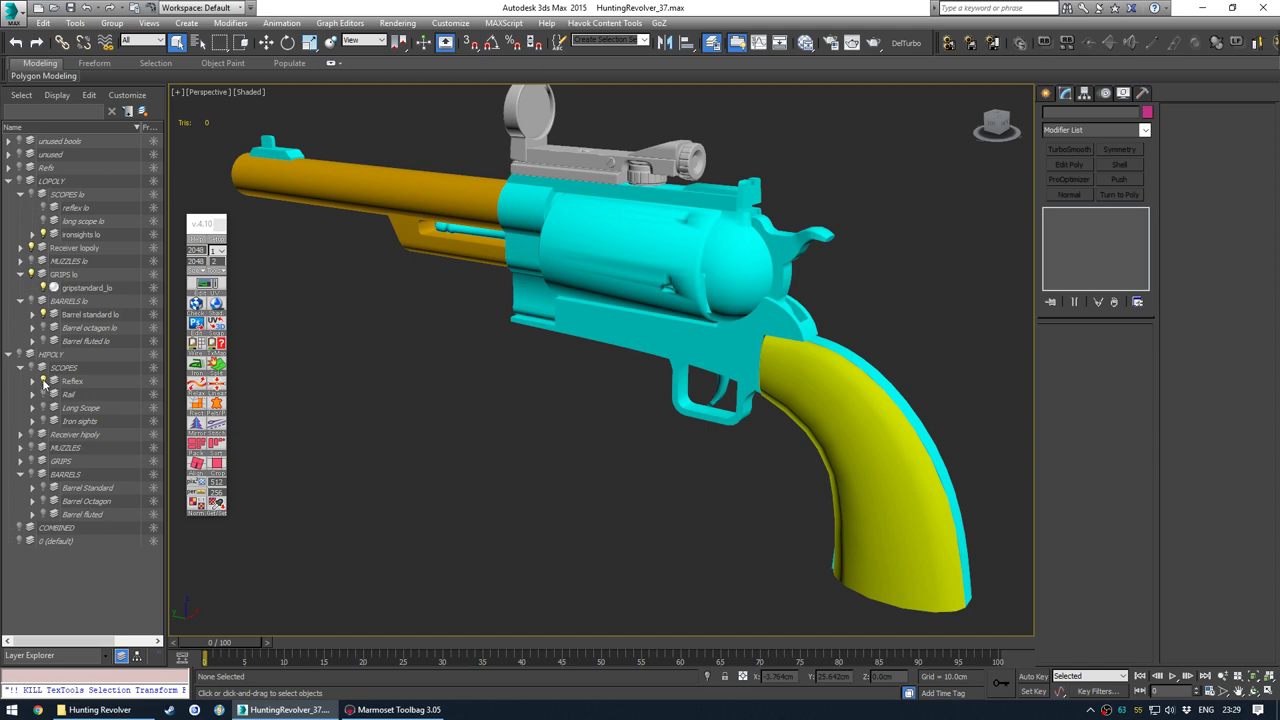
pyautogui.click(43, 382)
pyautogui.click(43, 408)
pyautogui.scroll(2, 486, 320)
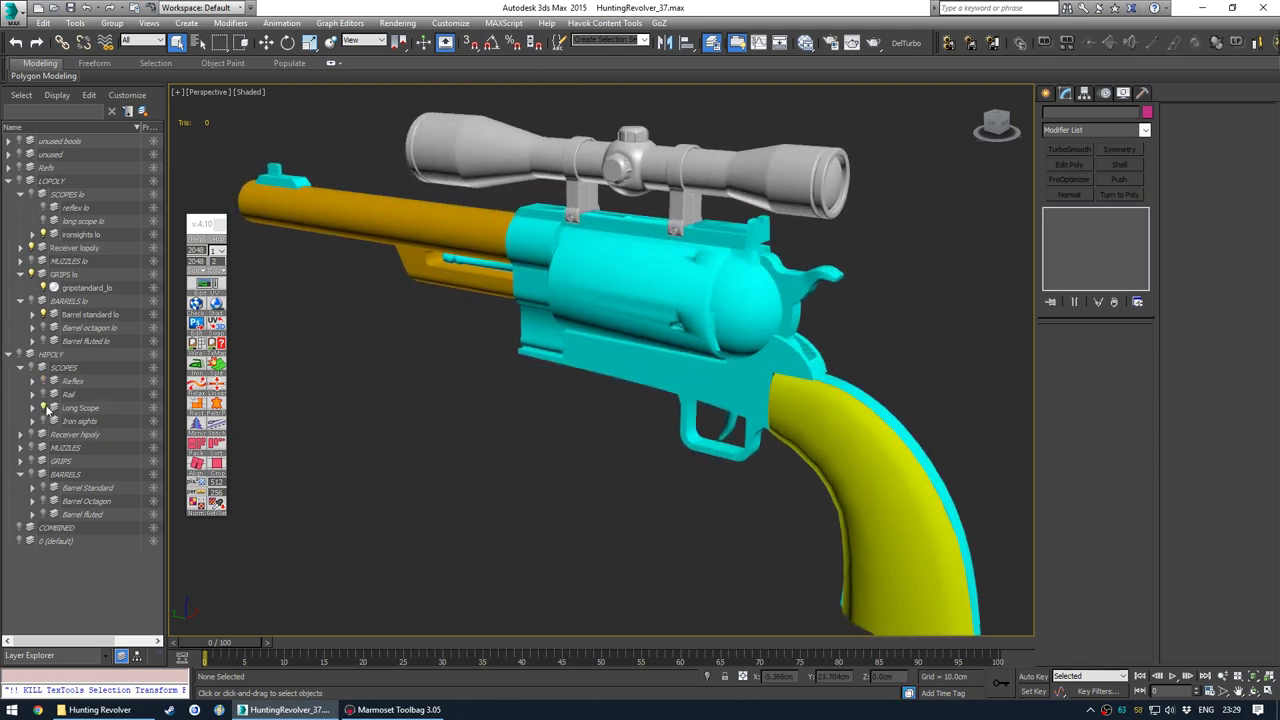
pyautogui.click(44, 408)
# - Inspect the iron sights on the revolver from behind and from the side, toggling the low-poly ironsights layer off and on
pyautogui.keyDown('alt'); pyautogui.moveTo(255, 321); pyautogui.dragTo(687, 212, button='middle'); pyautogui.keyUp('alt')
pyautogui.keyDown('alt'); pyautogui.moveTo(585, 300); pyautogui.dragTo(585, 296, button='middle'); pyautogui.keyUp('alt')
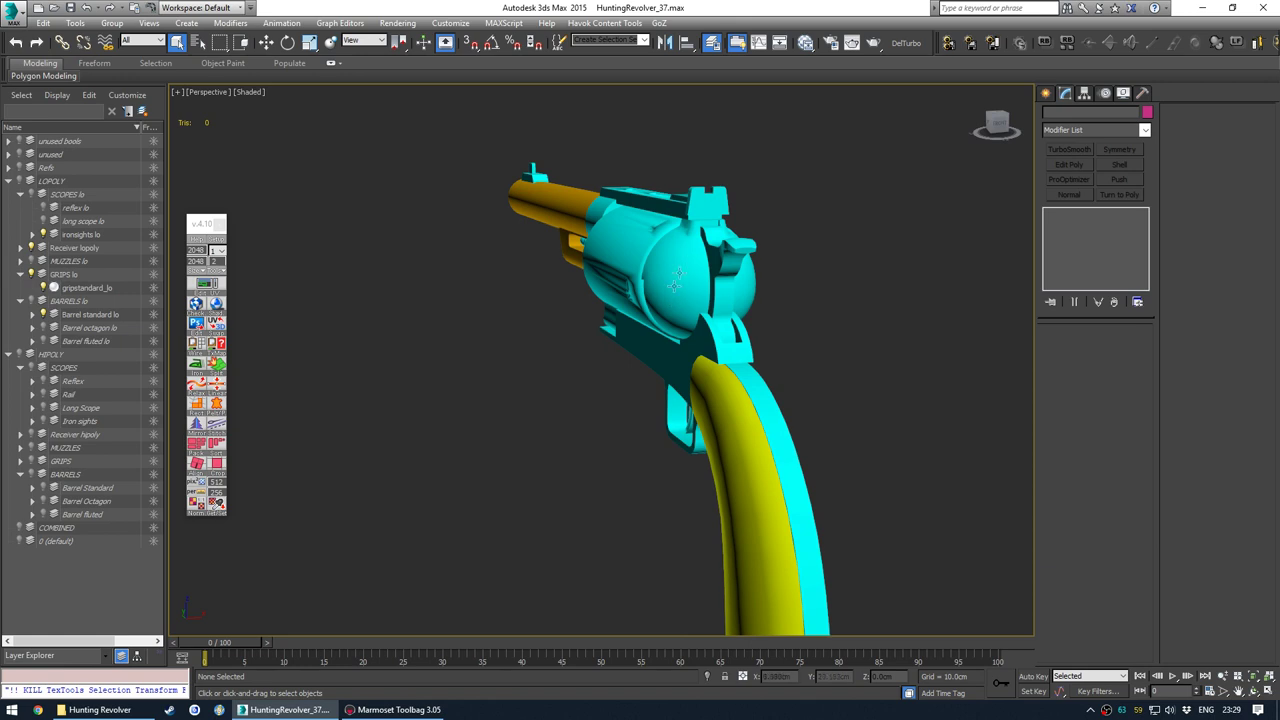
pyautogui.click(672, 275)
pyautogui.click(520, 276)
pyautogui.keyDown('alt'); pyautogui.moveTo(687, 303); pyautogui.dragTo(676, 342, button='middle'); pyautogui.keyUp('alt')
pyautogui.click(668, 178)
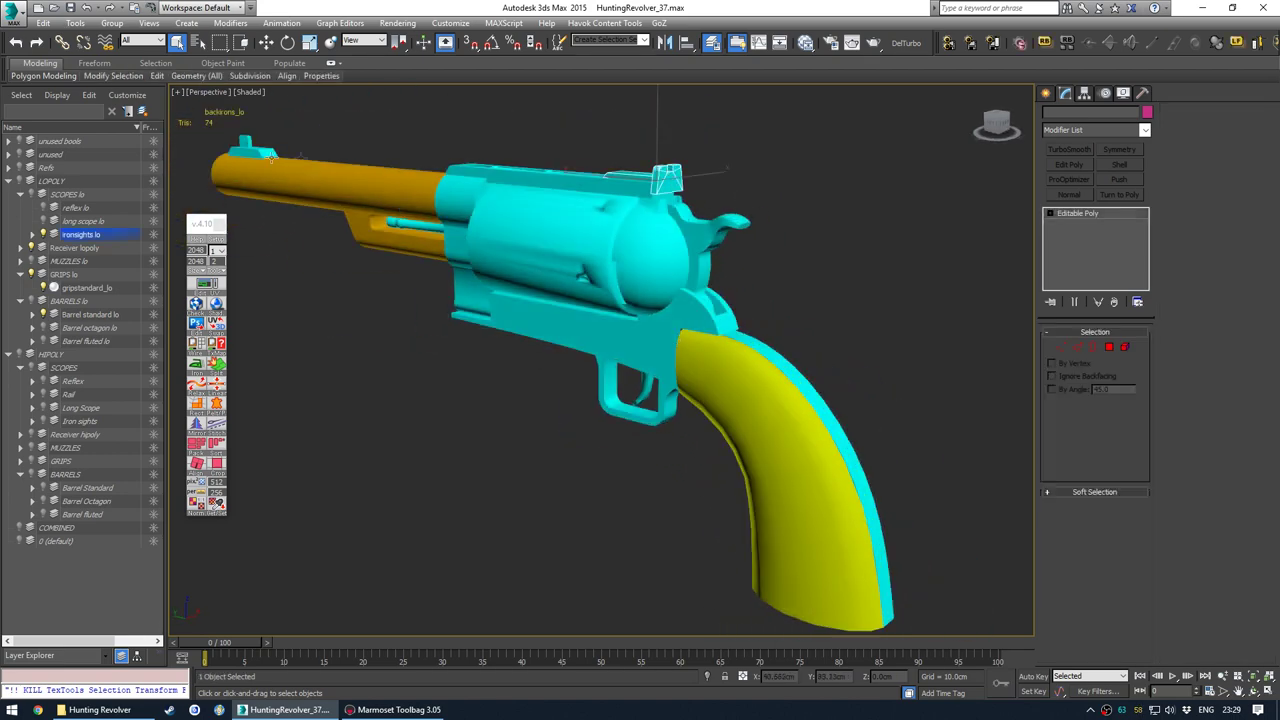
pyautogui.moveTo(352, 223); pyautogui.dragTo(378, 217, button='middle')
pyautogui.click(517, 387)
pyautogui.keyDown('alt'); pyautogui.moveTo(517, 387); pyautogui.dragTo(549, 380, button='middle'); pyautogui.keyUp('alt')
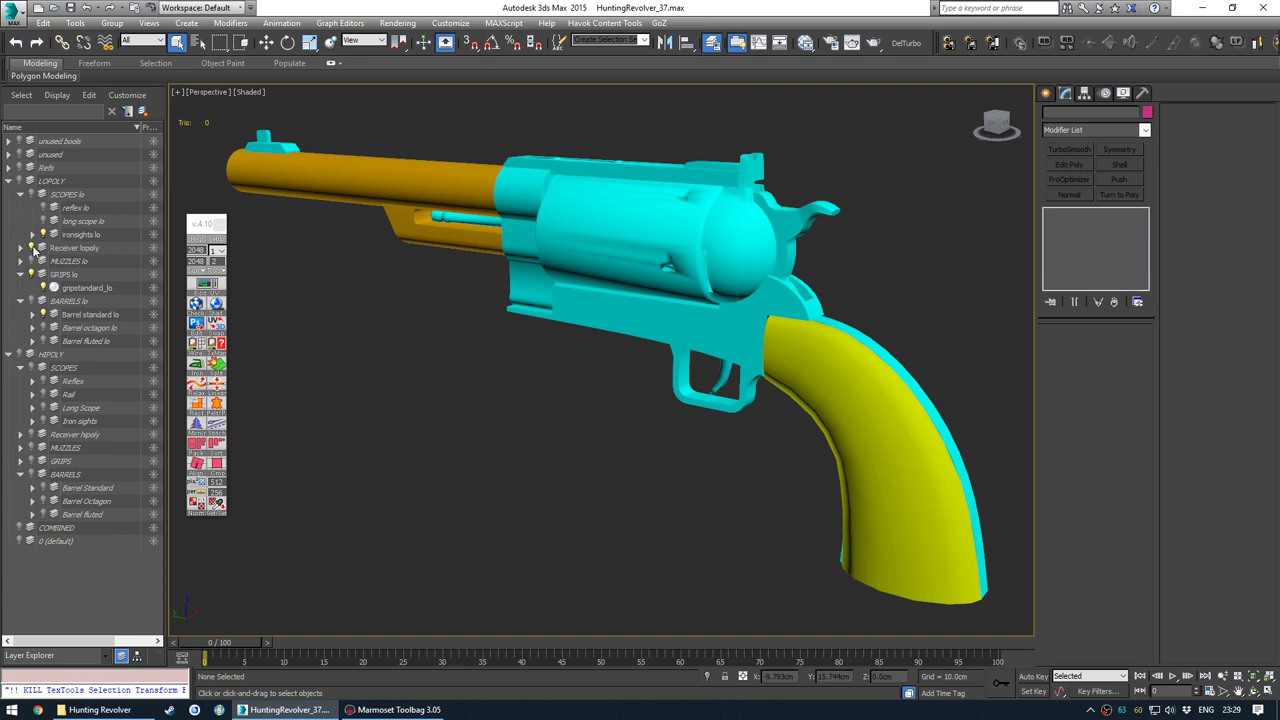
pyautogui.click(42, 235)
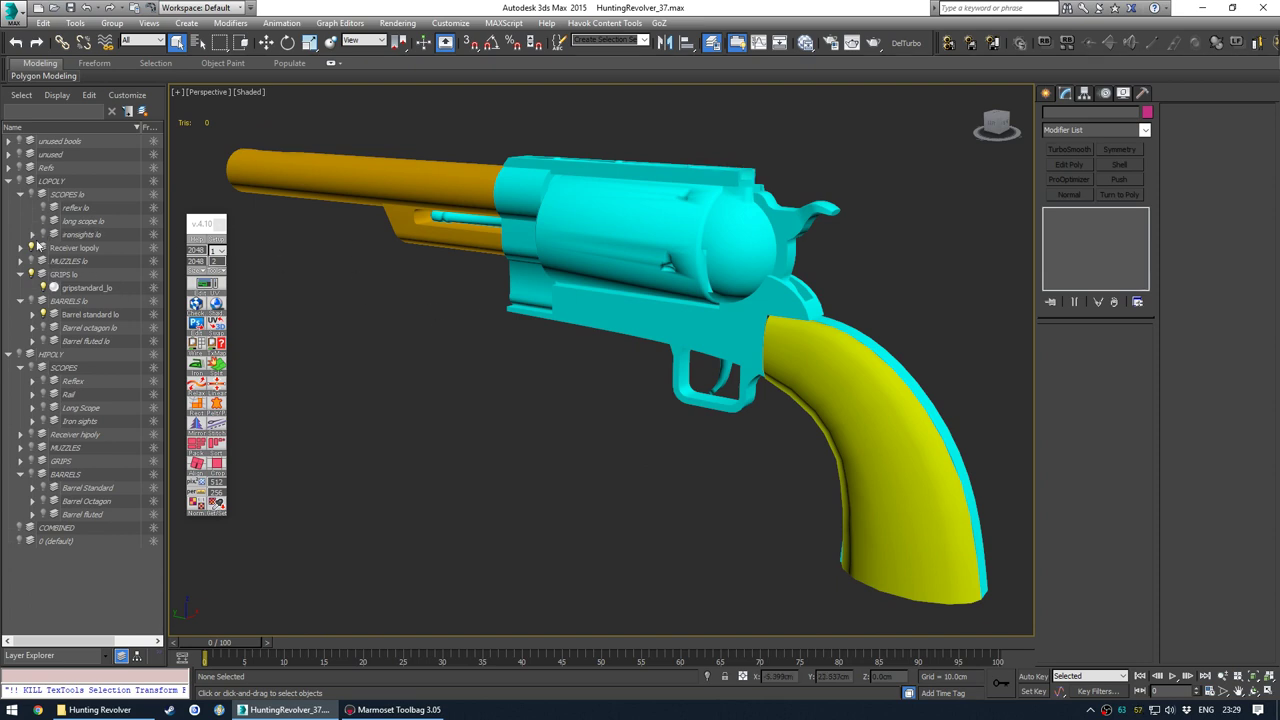
pyautogui.click(43, 235)
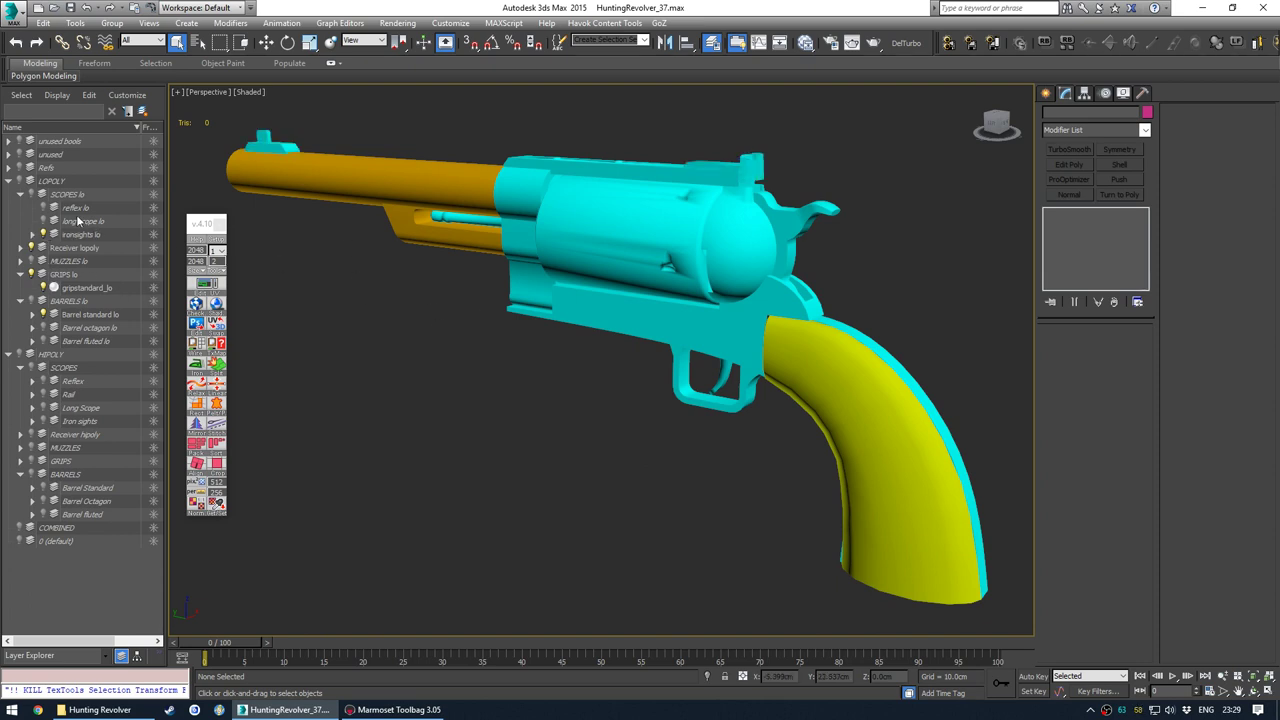
# - Hide the low-poly grips and standard barrel layers, and briefly select all remaining receiver and iron sight parts
pyautogui.click(30, 273)
pyautogui.click(21, 273)
pyautogui.click(42, 300)
pyautogui.keyDown('alt'); pyautogui.moveTo(496, 373); pyautogui.dragTo(578, 371, button='middle'); pyautogui.keyUp('alt')
pyautogui.hotkey('ctrl', 'a')
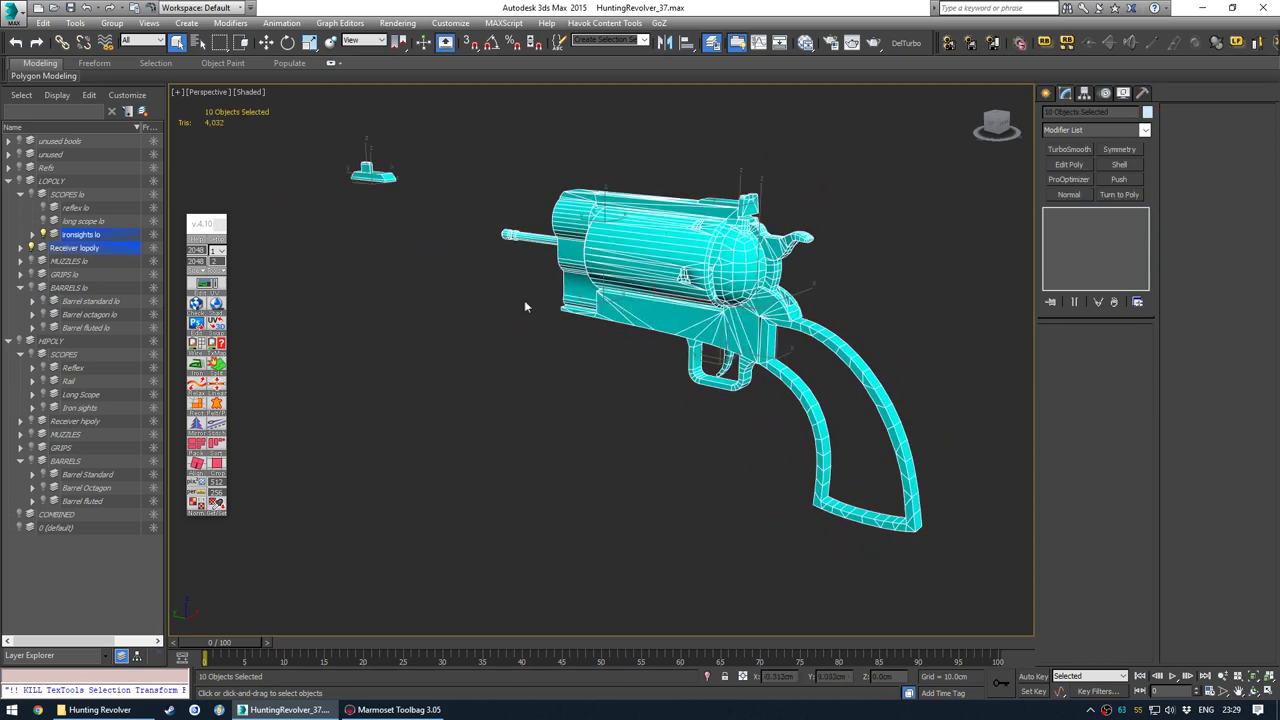
pyautogui.click(523, 301)
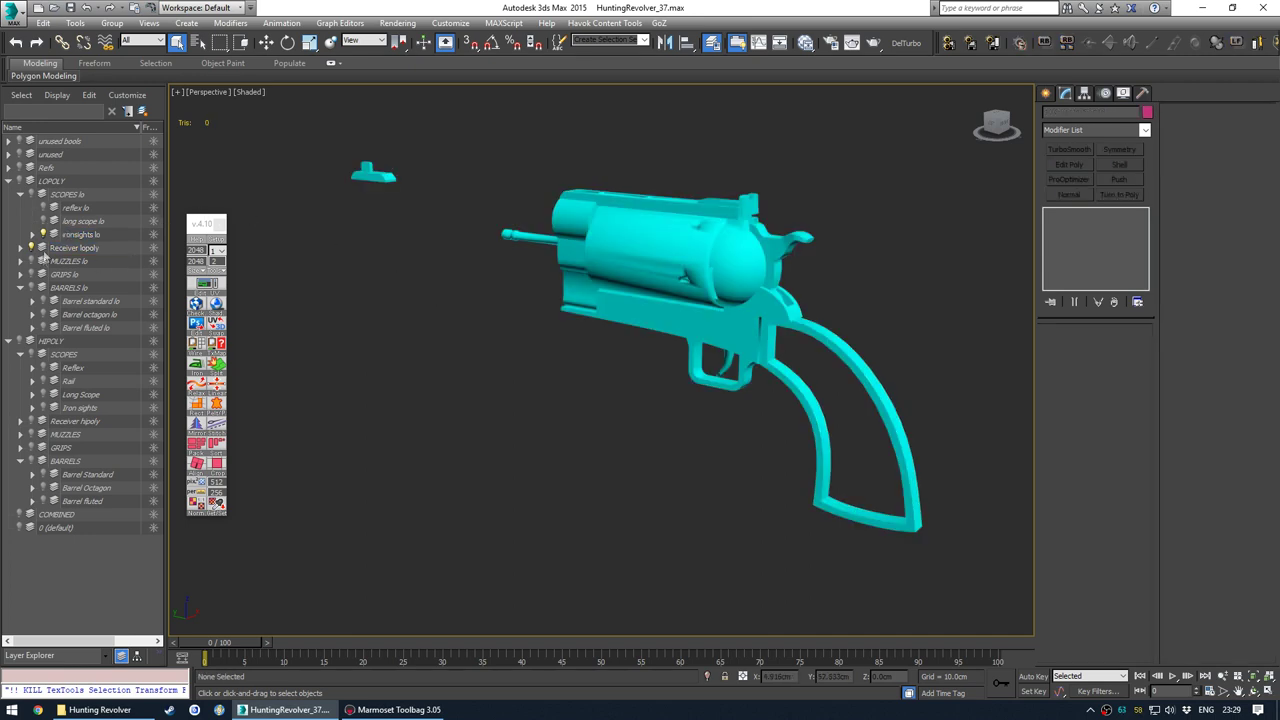
# - Undo the hiding of the low-poly grips and standard barrel layers
pyautogui.hotkey('ctrl', 'z')
pyautogui.hotkey('ctrl', 'z')
pyautogui.hotkey('ctrl', 'z')
pyautogui.hotkey('ctrl', 'z')
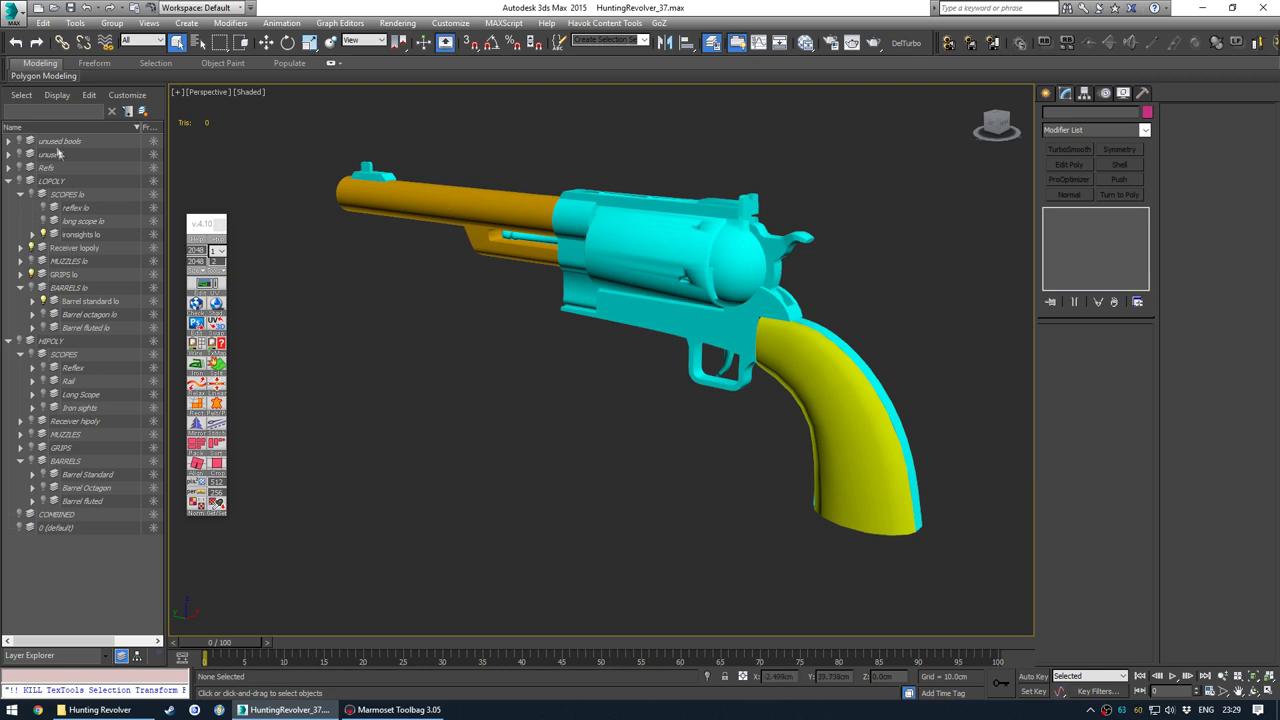
# - Select the low-poly receiver layer's parts, expand the layer to list them, and clear the selection
pyautogui.click(21, 95)
pyautogui.click(43, 157)
pyautogui.click(71, 250)
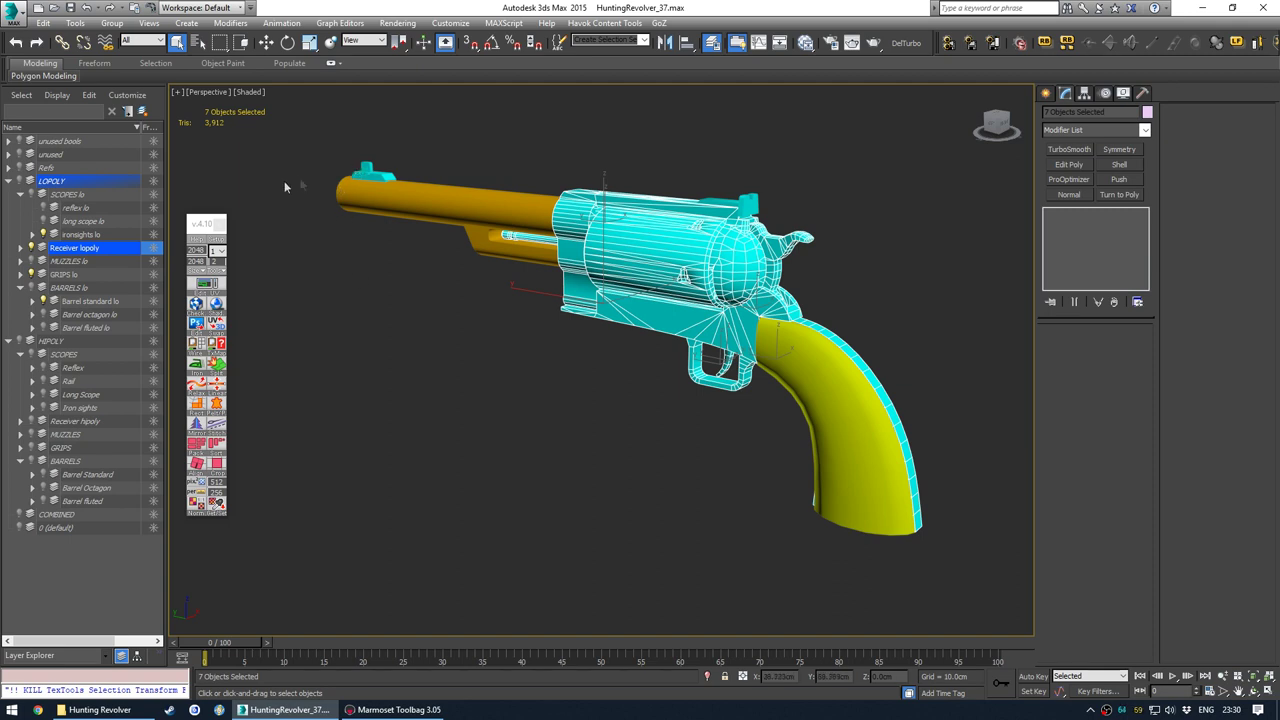
pyautogui.click(21, 248)
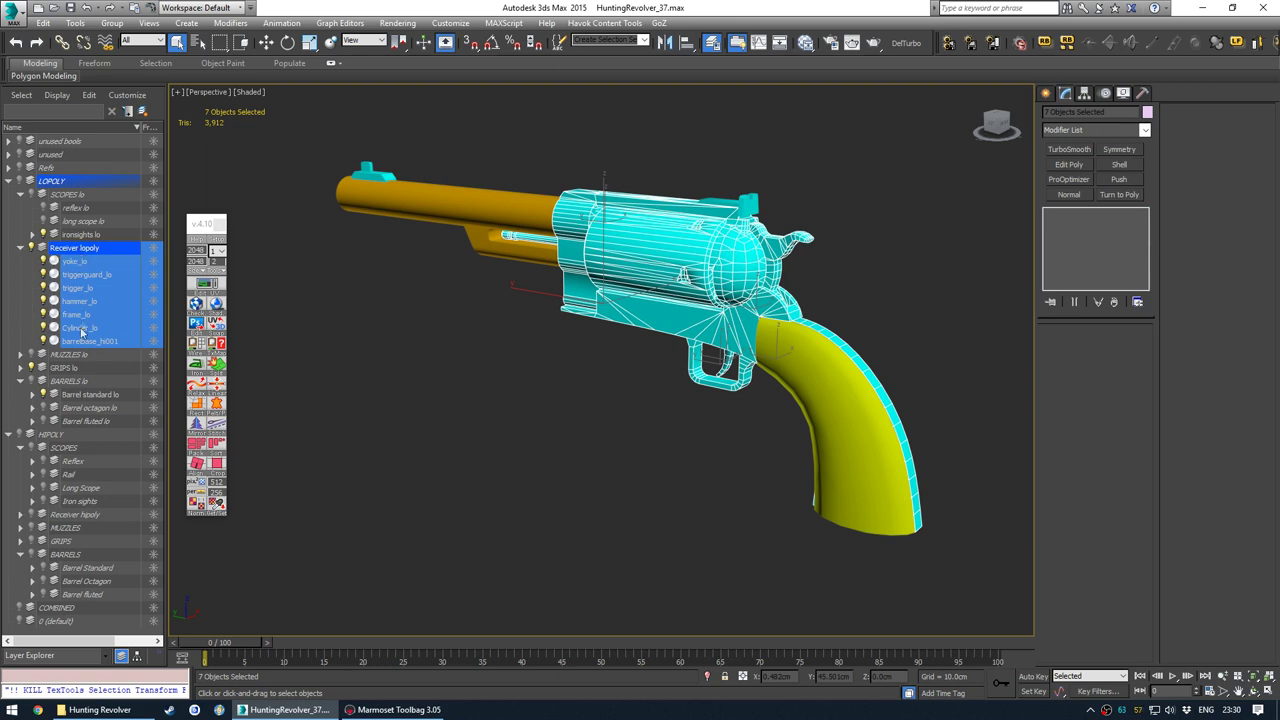
pyautogui.click(21, 94)
pyautogui.click(45, 117)
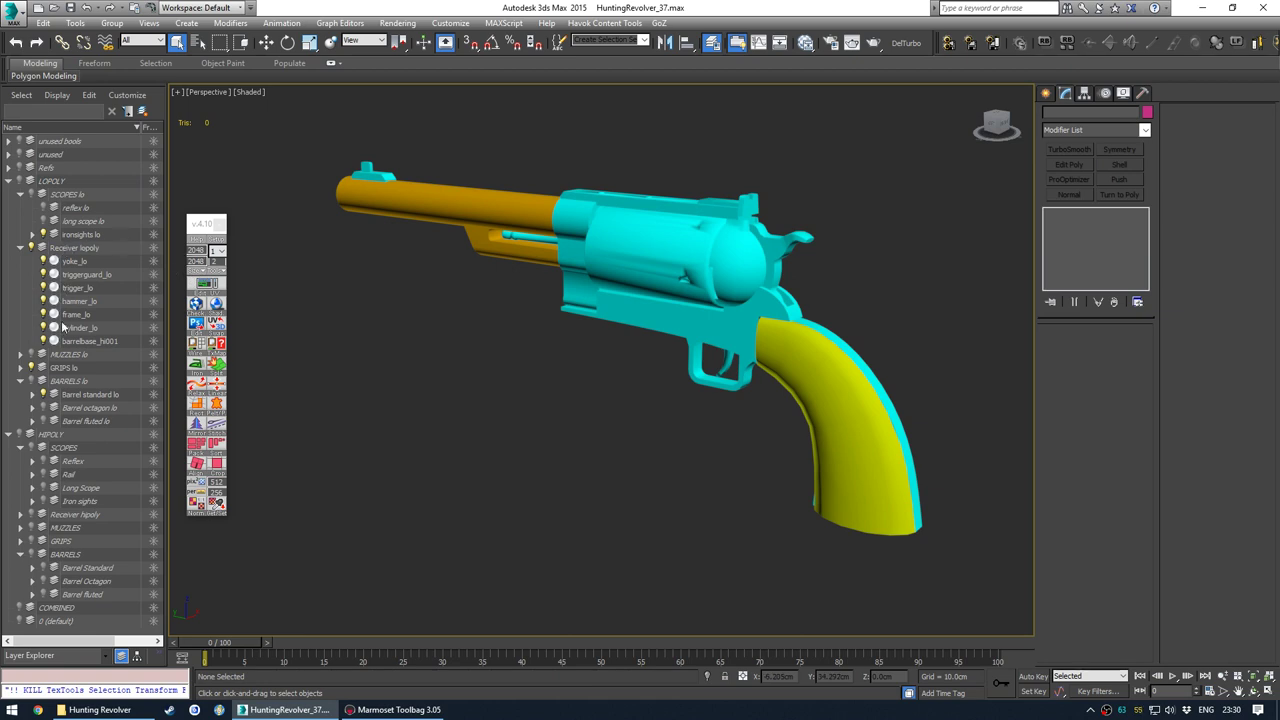
# - Freeze the BARRELS lo and GRIPS lo layers, and open all remaining unfrozen parts together in the UV editor
pyautogui.click(153, 381)
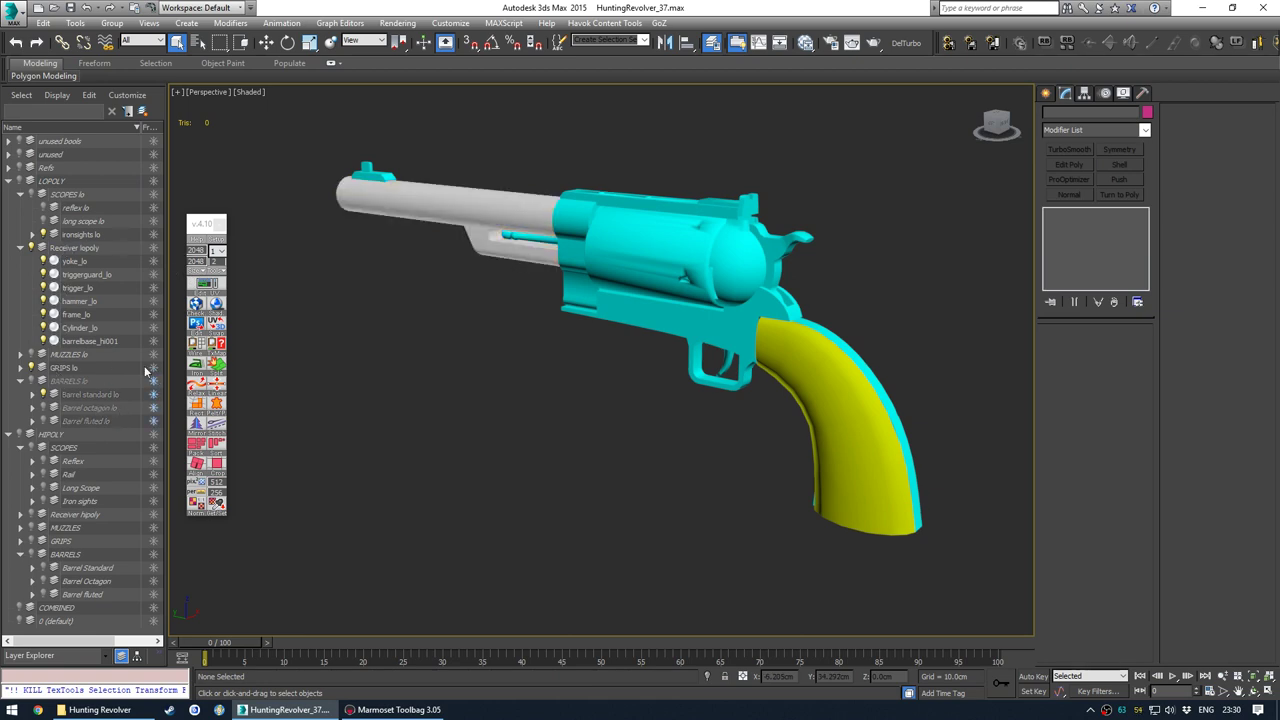
pyautogui.click(153, 368)
pyautogui.hotkey('ctrl', 'a')
pyautogui.keyDown('alt'); pyautogui.moveTo(507, 329); pyautogui.dragTo(568, 386, button='middle'); pyautogui.keyUp('alt')
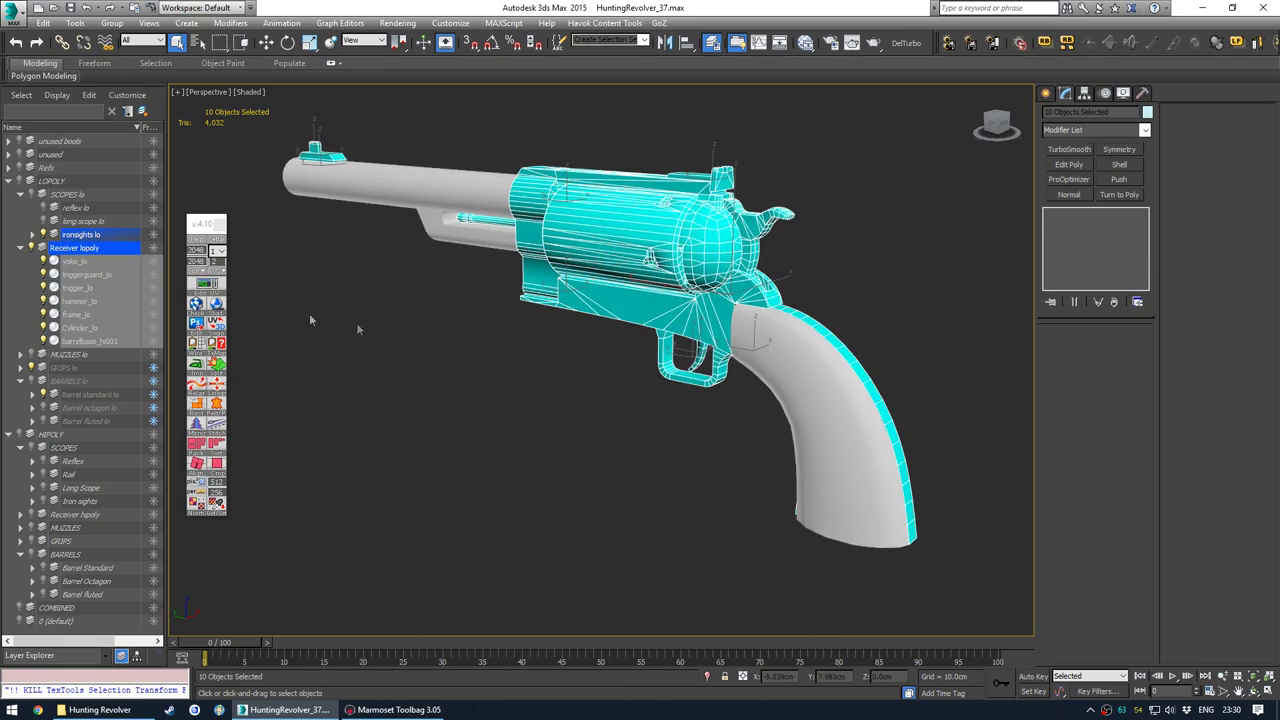
pyautogui.click(203, 287)
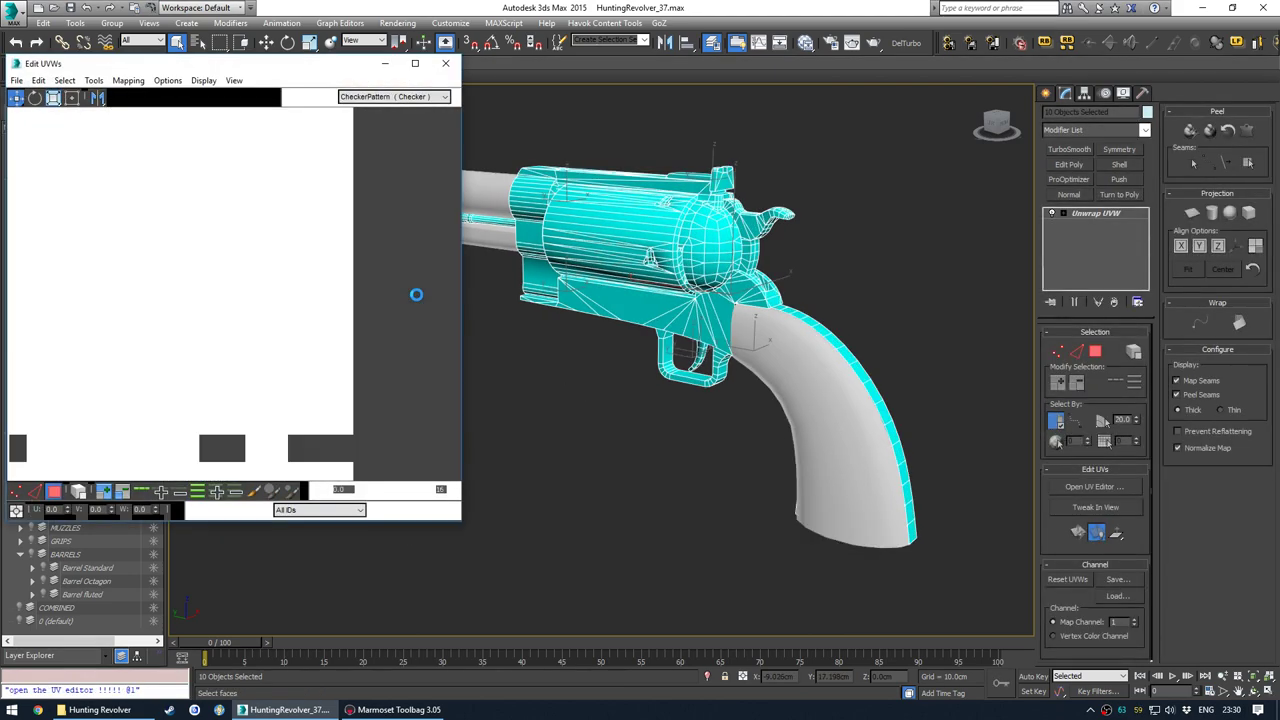
# - Hide the checker background and examine how the receiver and sight UV shells are grouped around the UV square
pyautogui.scroll(-7, 203, 230)
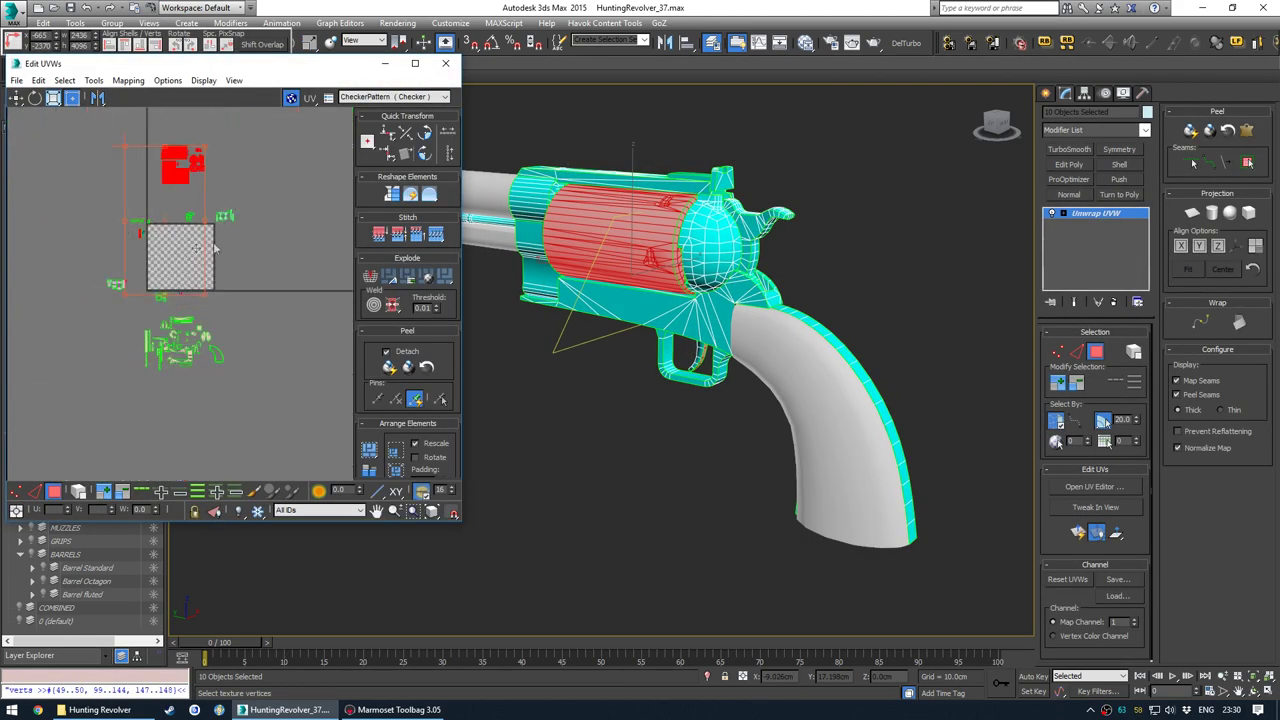
pyautogui.click(291, 98)
pyautogui.click(176, 265)
pyautogui.scroll(2, 176, 265)
pyautogui.scroll(-1, 231, 282)
pyautogui.moveTo(240, 260); pyautogui.dragTo(234, 318, button='middle')
pyautogui.scroll(1, 234, 318)
pyautogui.scroll(3, 280, 268)
pyautogui.scroll(1, 294, 291)
pyautogui.moveTo(203, 232); pyautogui.dragTo(326, 220, button='middle')
pyautogui.scroll(-3, 326, 220)
pyautogui.moveTo(250, 350); pyautogui.dragTo(211, 315, button='middle')
pyautogui.scroll(-4, 171, 260)
pyautogui.keyDown('alt'); pyautogui.moveTo(720, 365); pyautogui.dragTo(620, 365, button='middle'); pyautogui.keyUp('alt')
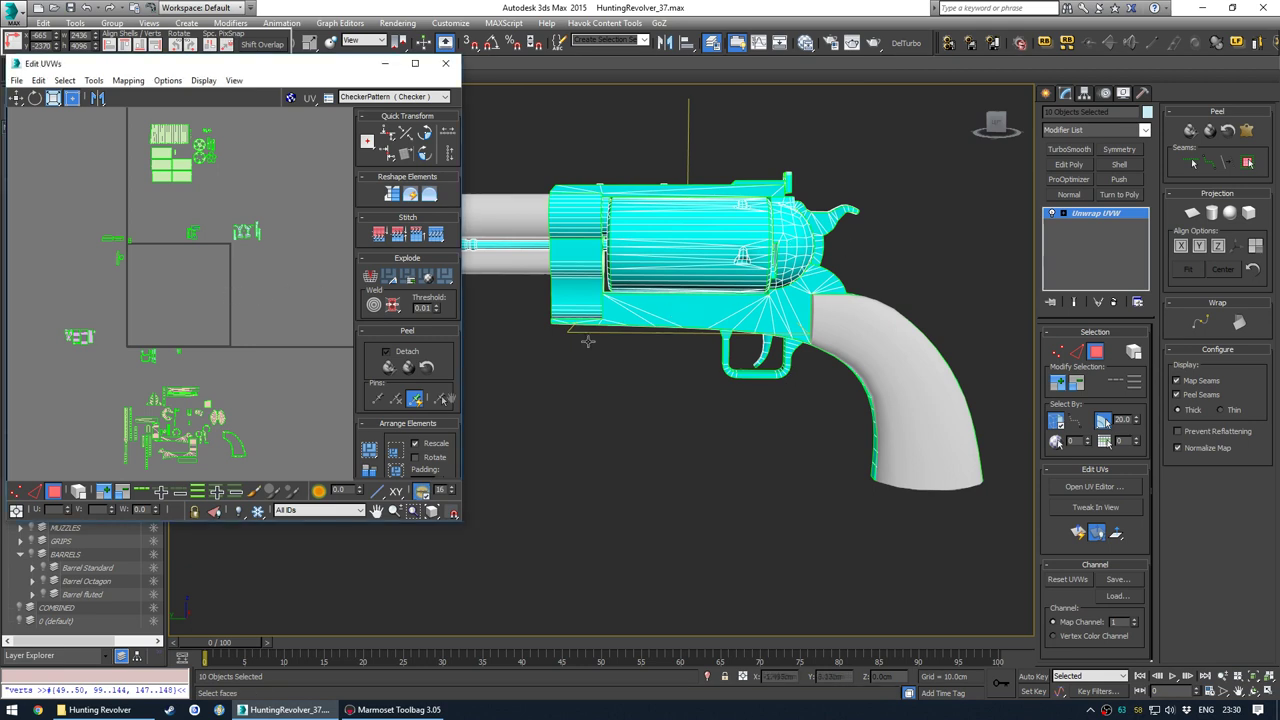
pyautogui.scroll(4, 243, 226)
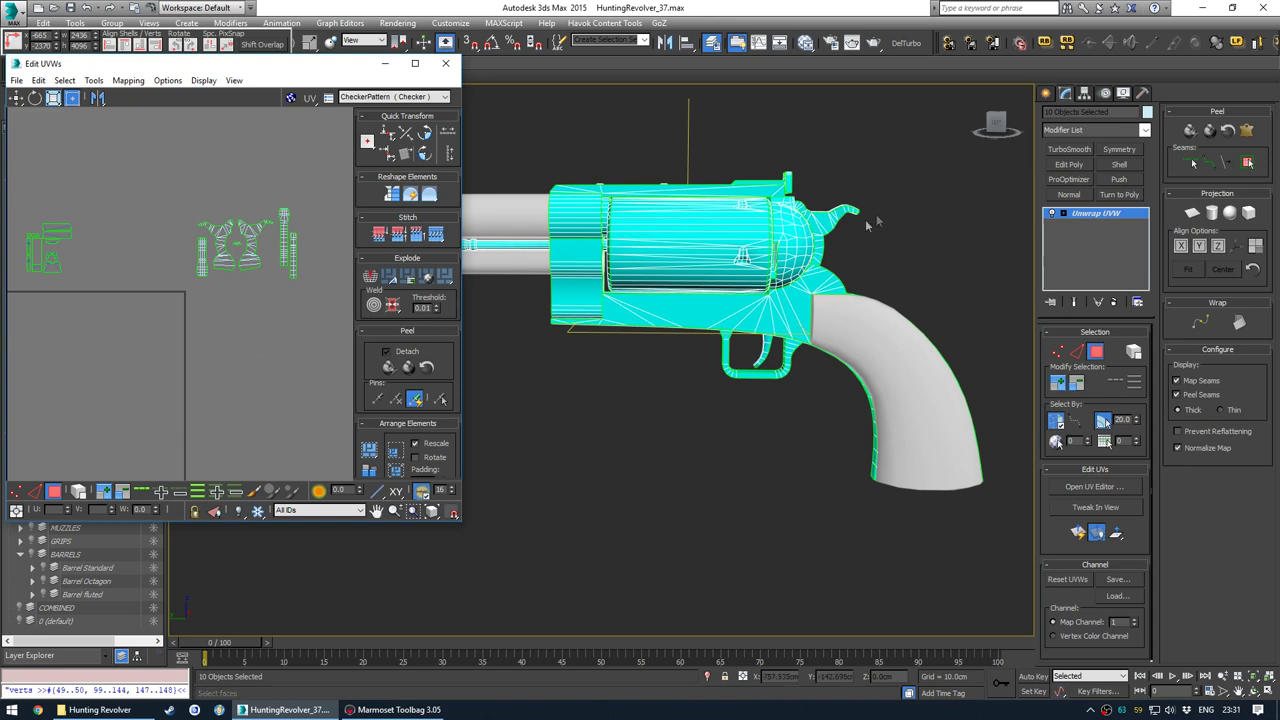
pyautogui.scroll(-3, 250, 247)
pyautogui.moveTo(249, 279); pyautogui.dragTo(299, 251, button='middle')
pyautogui.scroll(5, 233, 226)
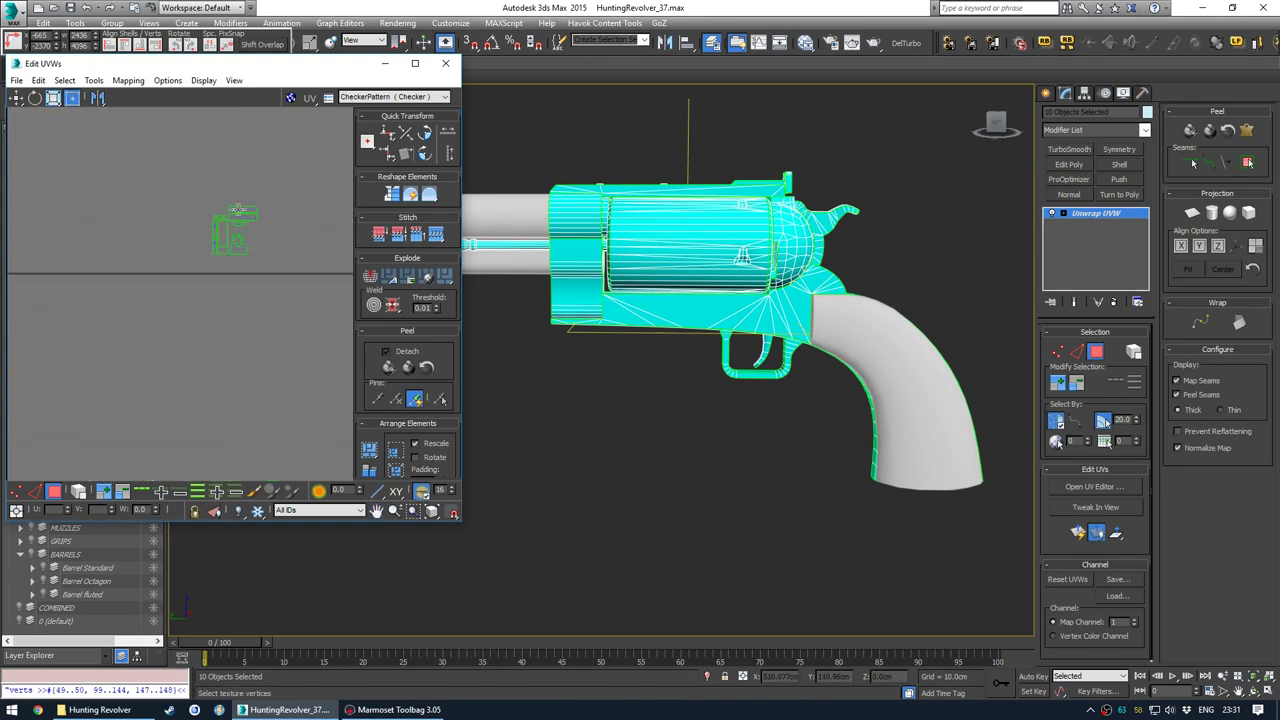
# - Enable whole-element selection and select the rear sight and cylinder UVs in turn to match them to the model
pyautogui.click(78, 491)
pyautogui.moveTo(160, 205); pyautogui.dragTo(320, 311)
pyautogui.scroll(-5, 172, 287)
pyautogui.moveTo(172, 332); pyautogui.dragTo(201, 286, button='middle')
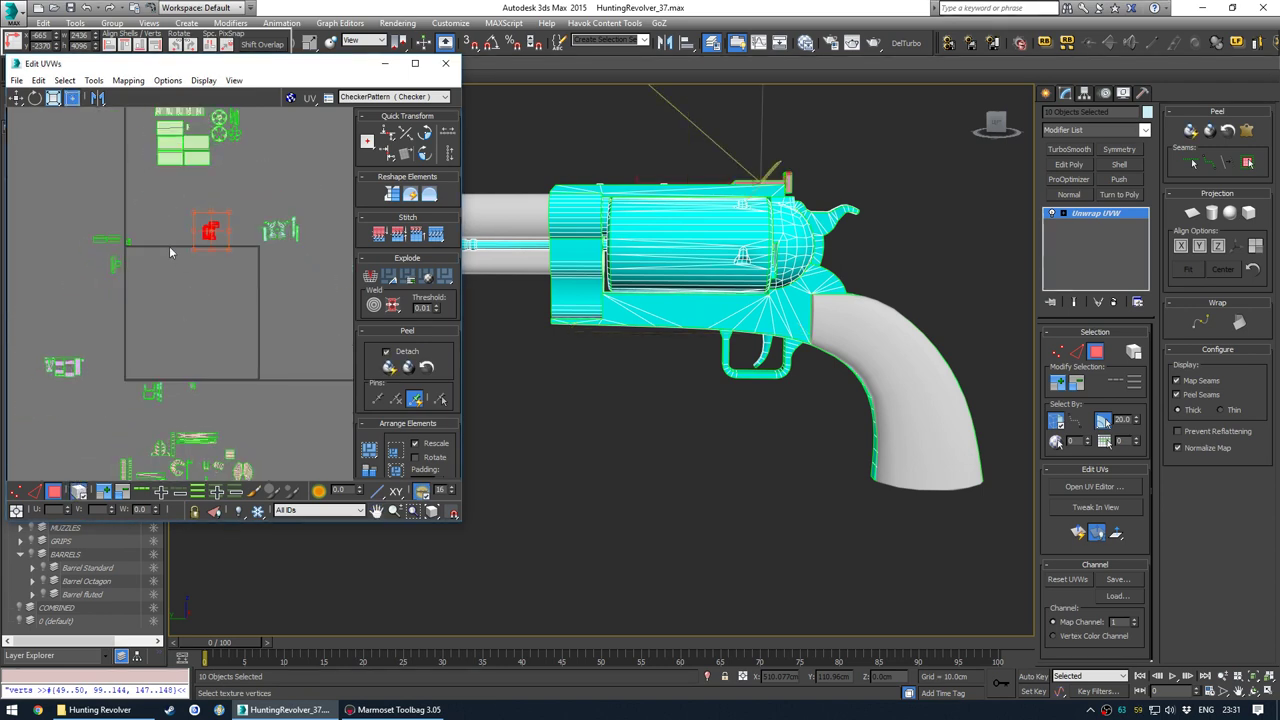
pyautogui.click(175, 252)
pyautogui.moveTo(209, 128); pyautogui.dragTo(219, 240, button='middle')
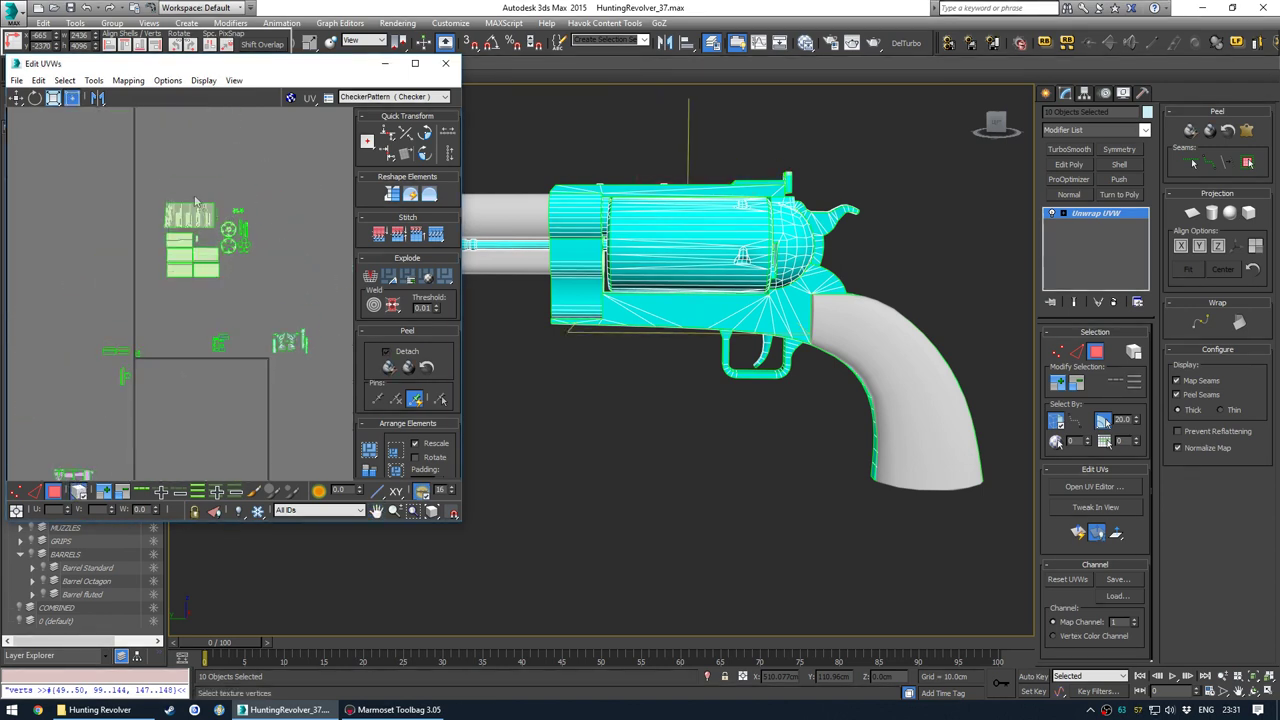
pyautogui.click(236, 250)
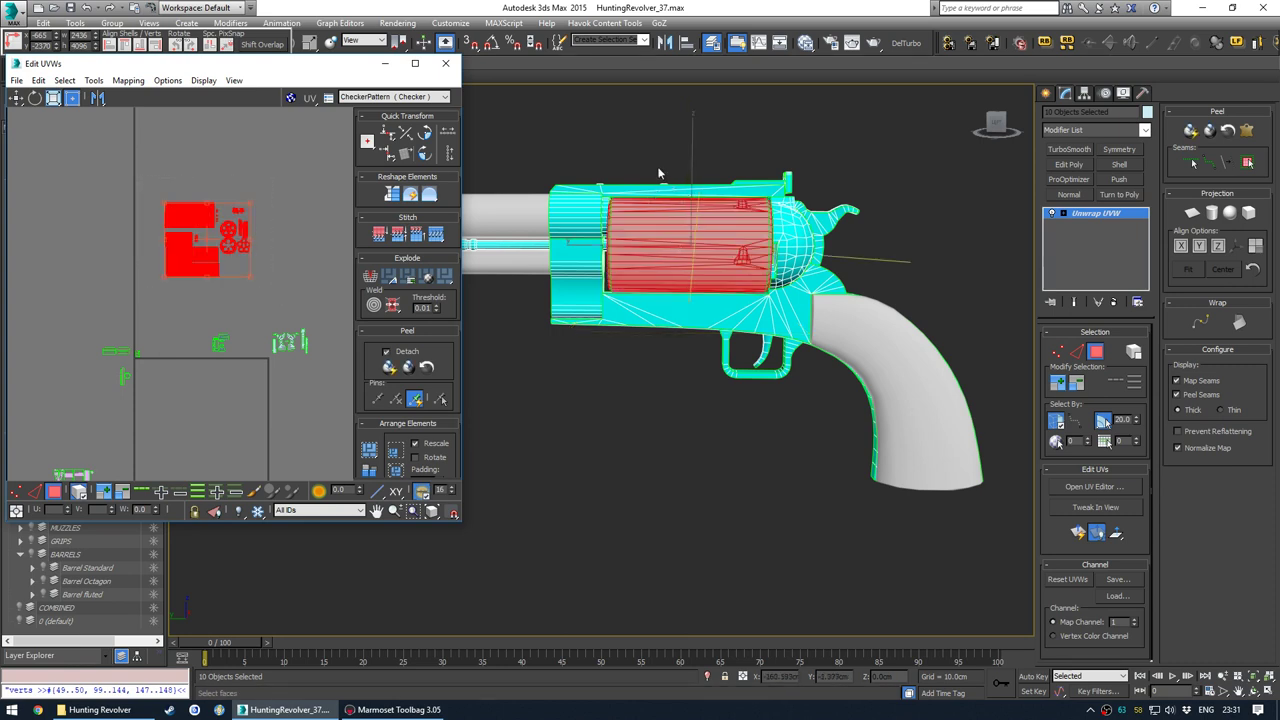
pyautogui.click(181, 314)
# - Check the full UV layout once more and delete the Unwrap UVW modifier from the selected parts
pyautogui.moveTo(177, 375); pyautogui.dragTo(159, 280, button='middle')
pyautogui.scroll(-3, 184, 298)
pyautogui.moveTo(200, 319); pyautogui.dragTo(211, 301, button='middle')
pyautogui.press('3')
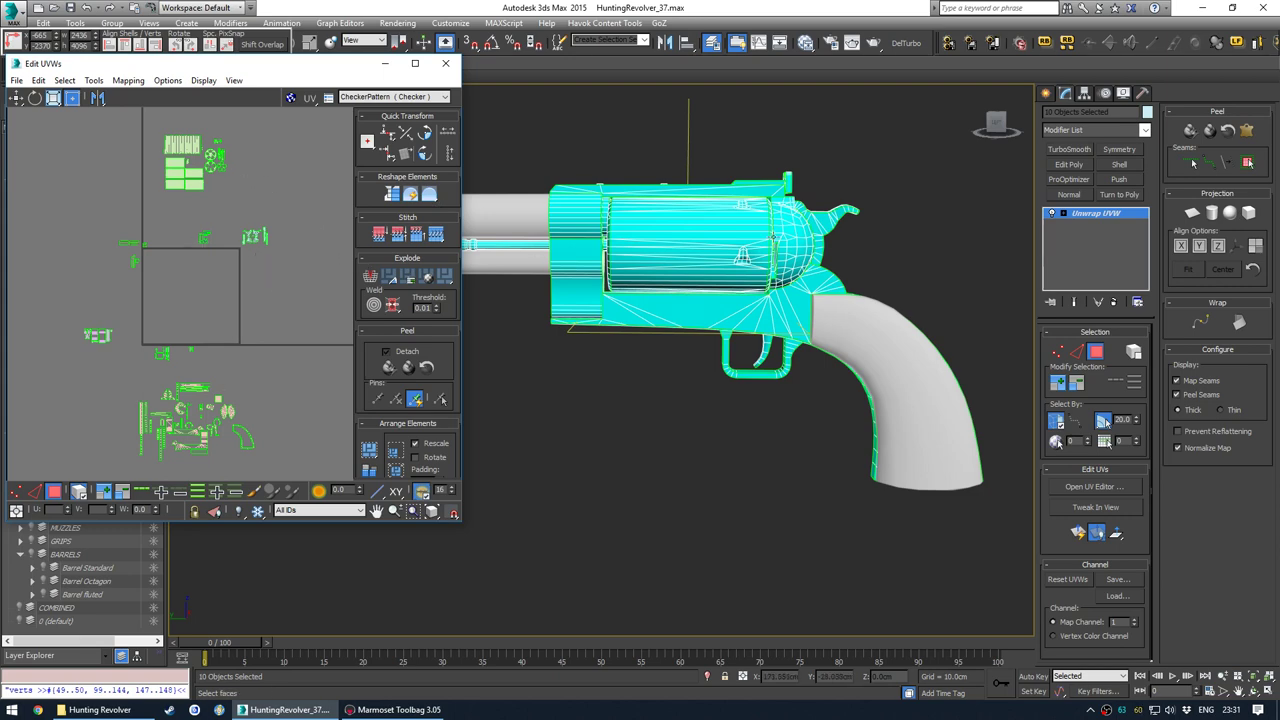
pyautogui.rightClick(1118, 218)
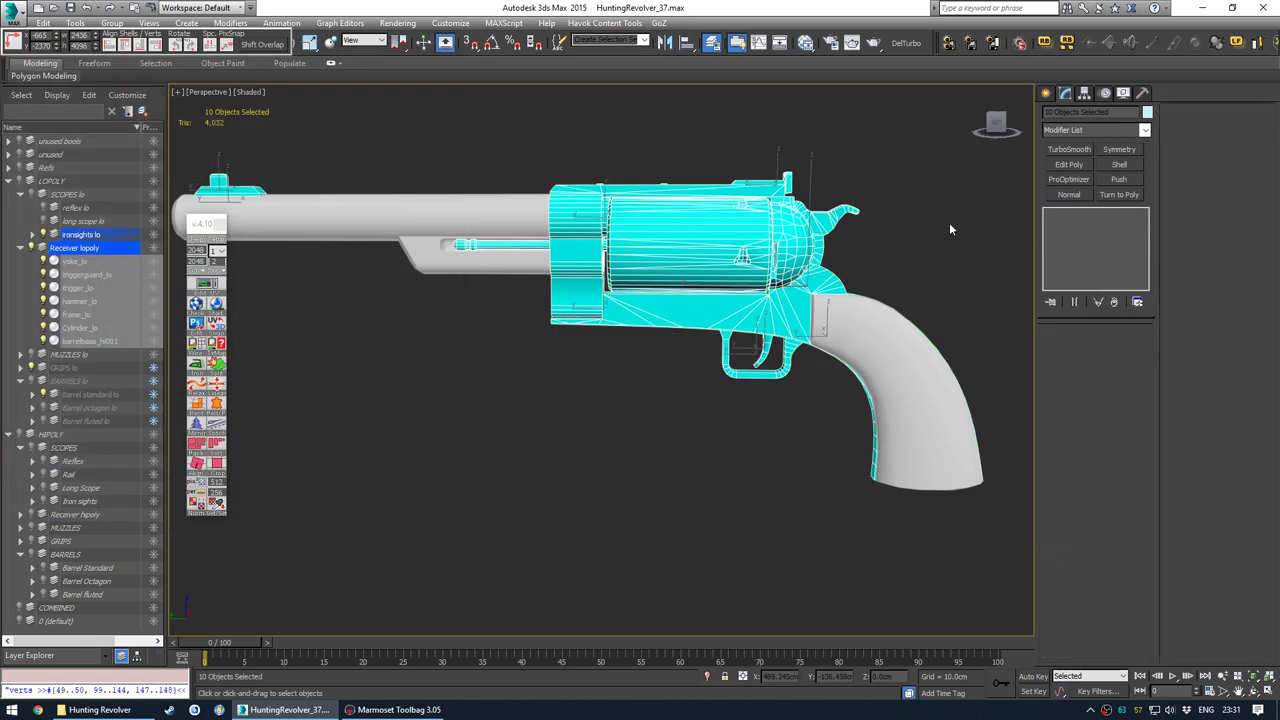
# - Open only the cylinder's UVs, move all its shells below the UV square, and collapse the modifier stack
pyautogui.scroll(5, 970, 280)
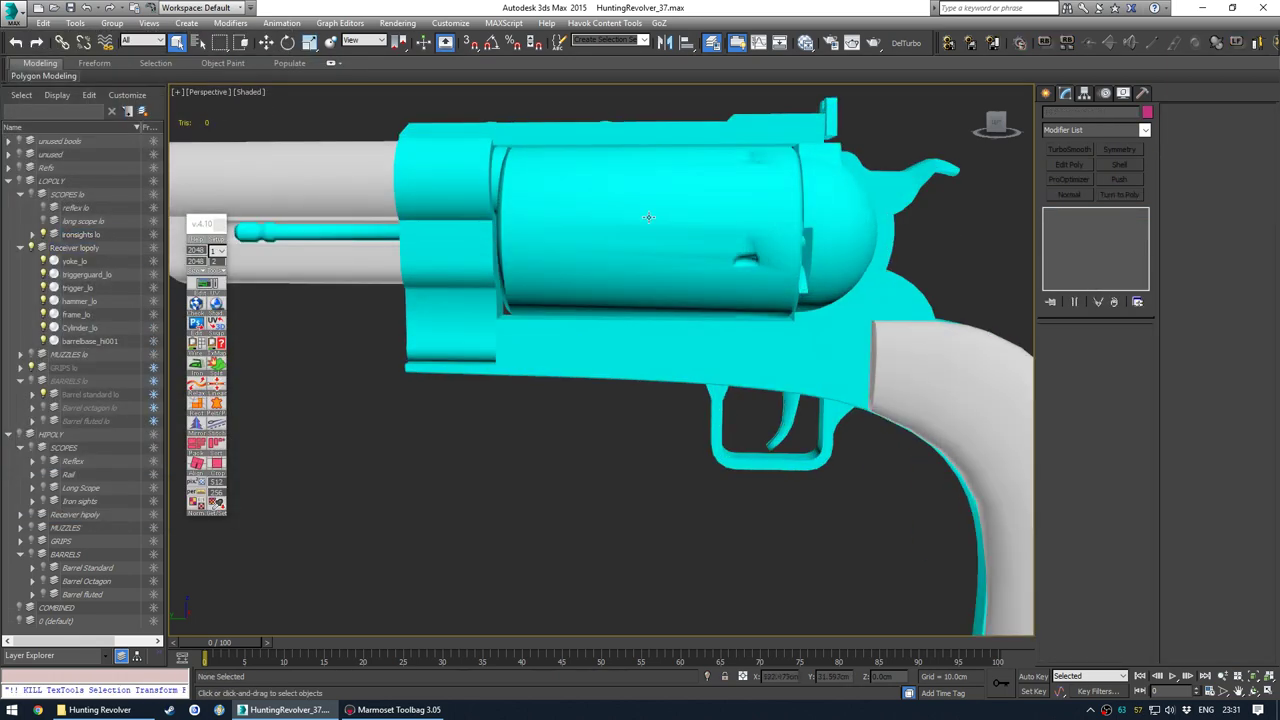
pyautogui.click(196, 310)
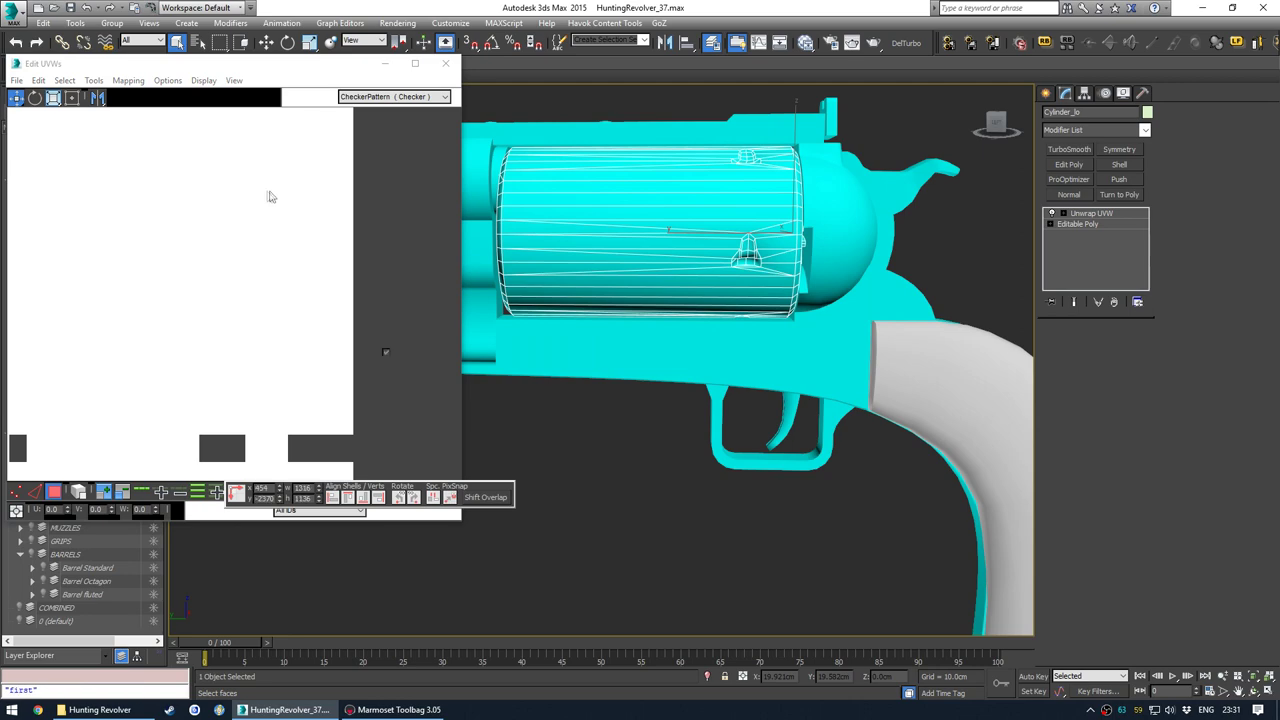
pyautogui.scroll(-5, 210, 188)
pyautogui.moveTo(219, 149); pyautogui.dragTo(233, 214, button='middle')
pyautogui.press('w')
pyautogui.moveTo(206, 193); pyautogui.dragTo(200, 378)
pyautogui.scroll(5, 200, 378)
pyautogui.moveTo(218, 232); pyautogui.dragTo(188, 318, button='middle')
pyautogui.scroll(-1, 205, 312)
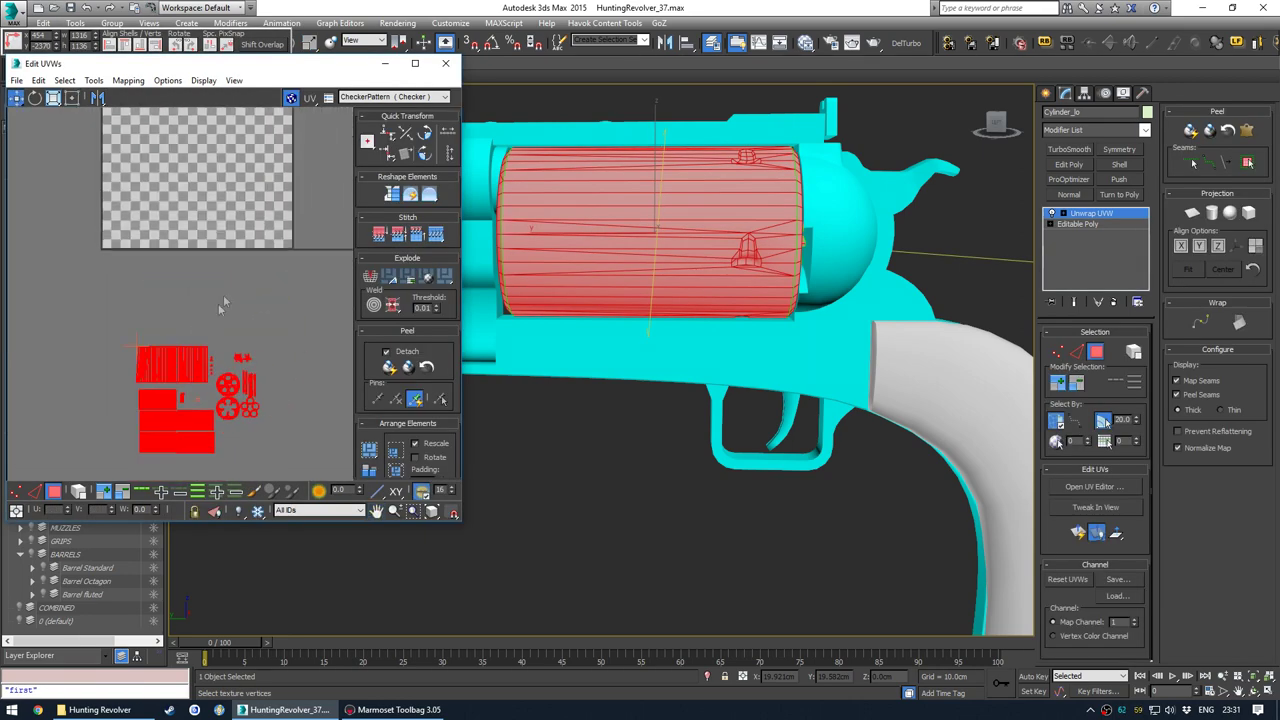
pyautogui.rightClick(1107, 217)
pyautogui.click(1122, 334)
# - Open the combined UVs of all unfrozen parts and examine the cylinder and frame shells below the UV square
pyautogui.hotkey('ctrl', 'a')
pyautogui.click(216, 306)
pyautogui.click(217, 304)
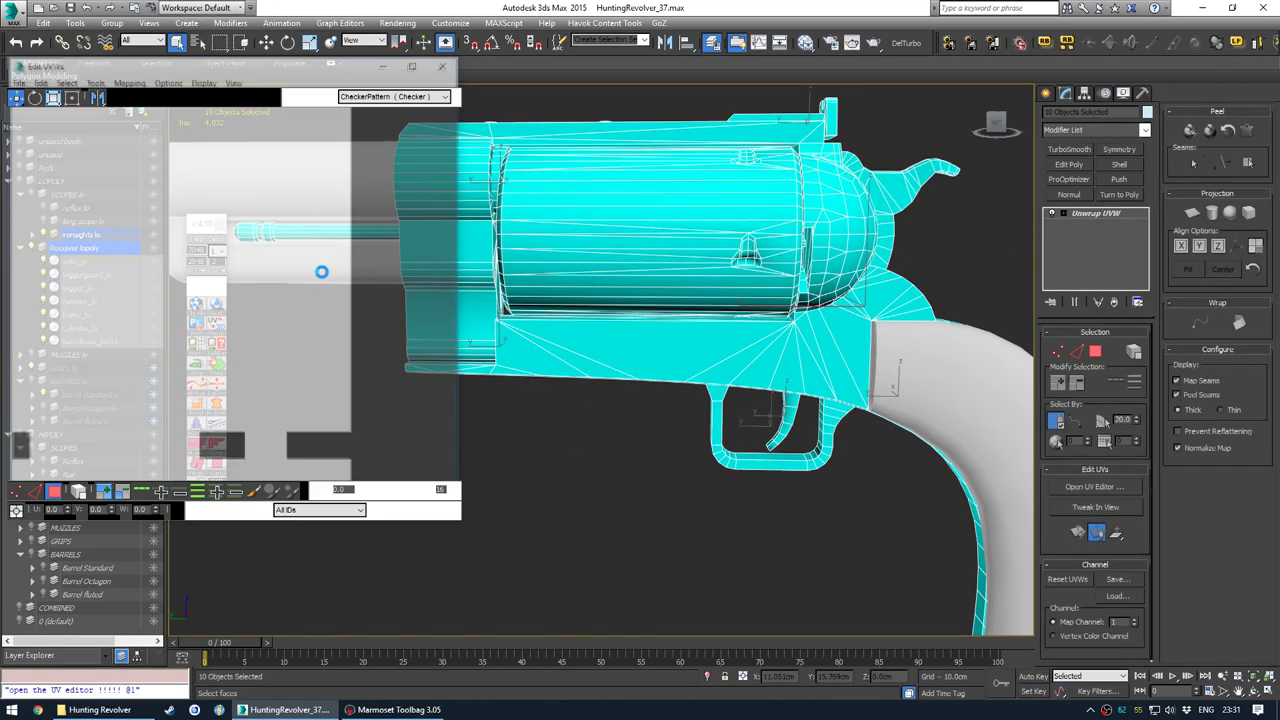
pyautogui.scroll(-7, 169, 297)
pyautogui.moveTo(172, 328); pyautogui.dragTo(176, 262, button='middle')
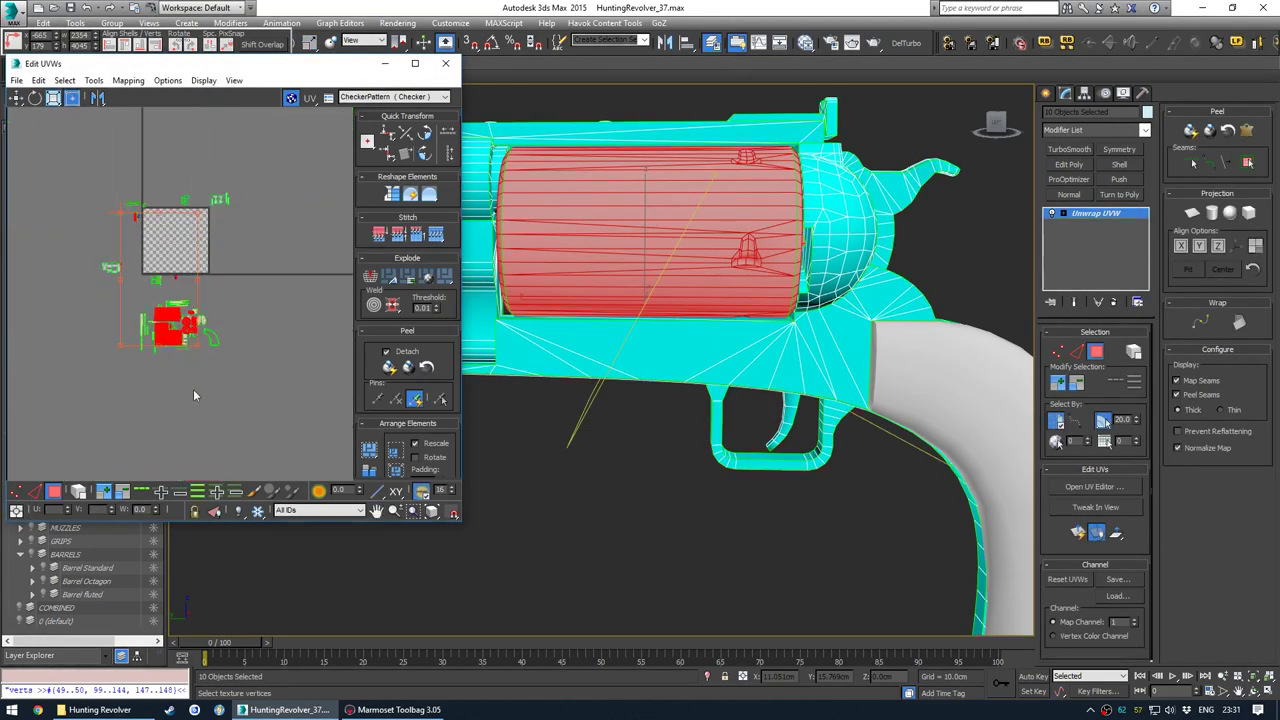
pyautogui.click(197, 391)
pyautogui.scroll(7, 181, 333)
pyautogui.scroll(3, 148, 311)
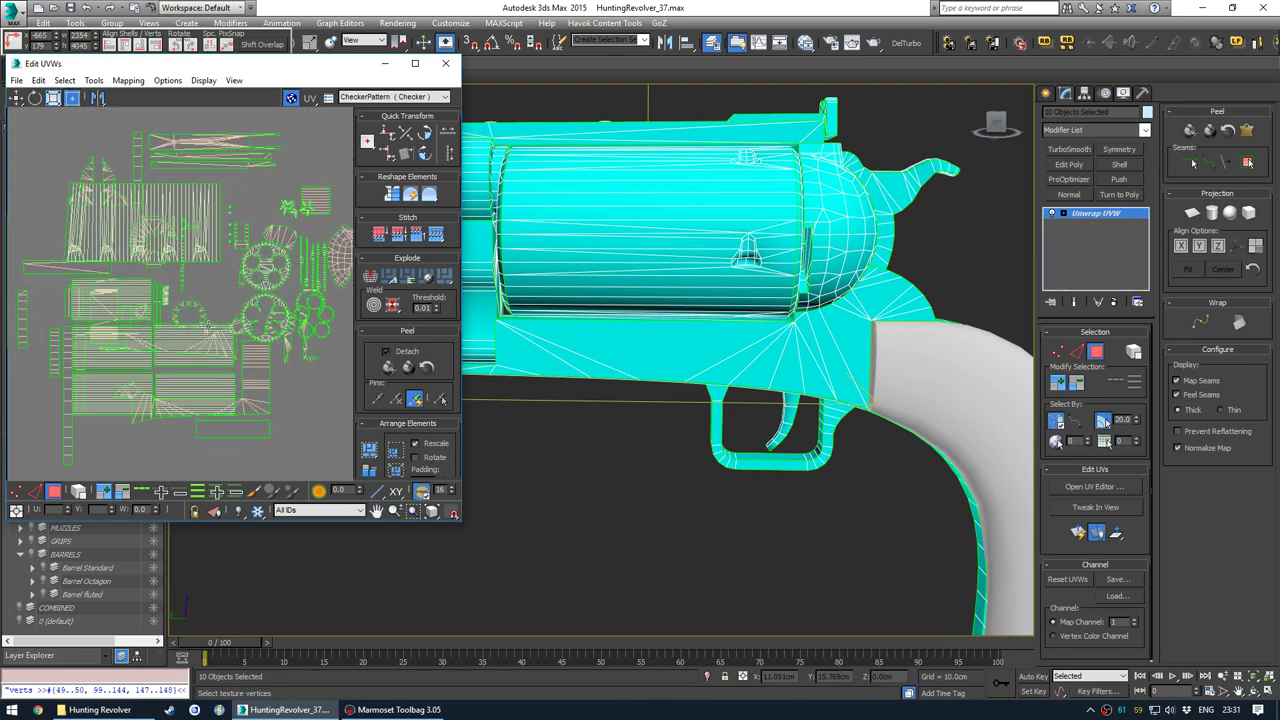
# - Try moving individual UV shells within the overlapping cylinder and frame area, and undo the moves
pyautogui.scroll(2, 193, 297)
pyautogui.click(77, 492)
pyautogui.press('w')
pyautogui.moveTo(215, 230); pyautogui.dragTo(247, 147)
pyautogui.moveTo(206, 376); pyautogui.dragTo(210, 294)
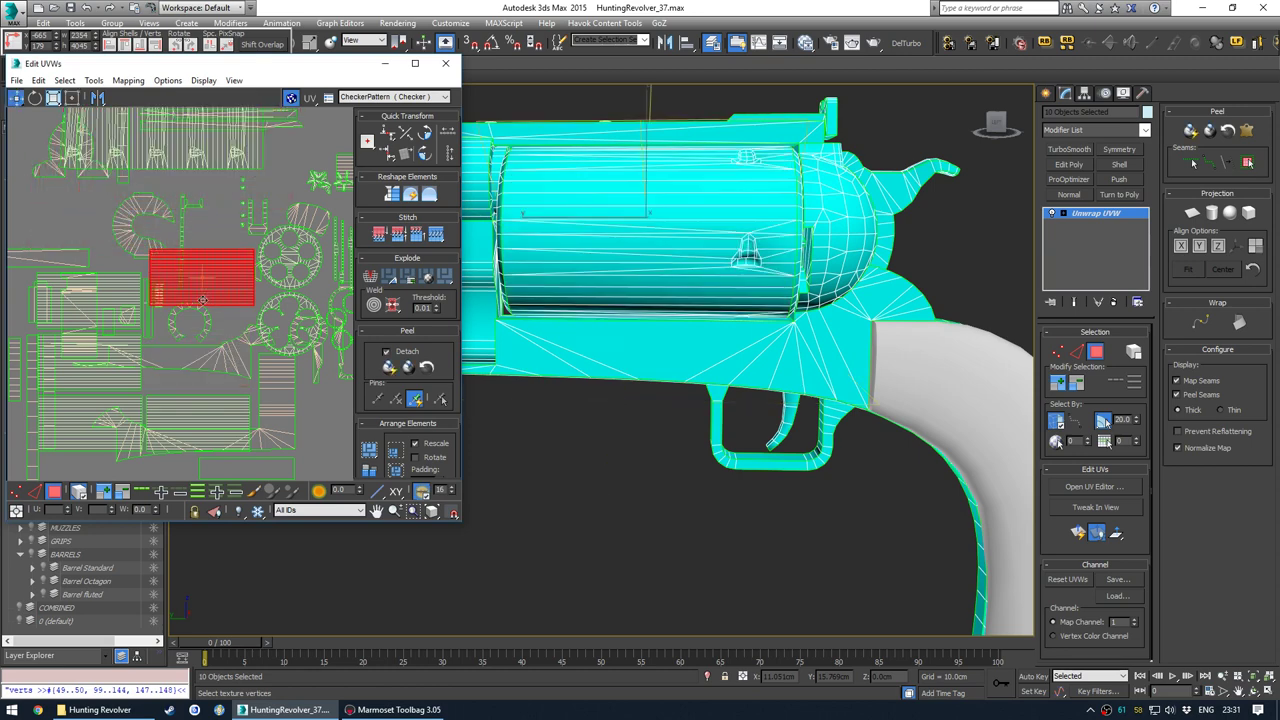
pyautogui.scroll(-4, 197, 306)
pyautogui.hotkey('ctrl', 'z')
pyautogui.hotkey('ctrl', 'z')
pyautogui.hotkey('ctrl', 'z')
pyautogui.hotkey('ctrl', 'z')
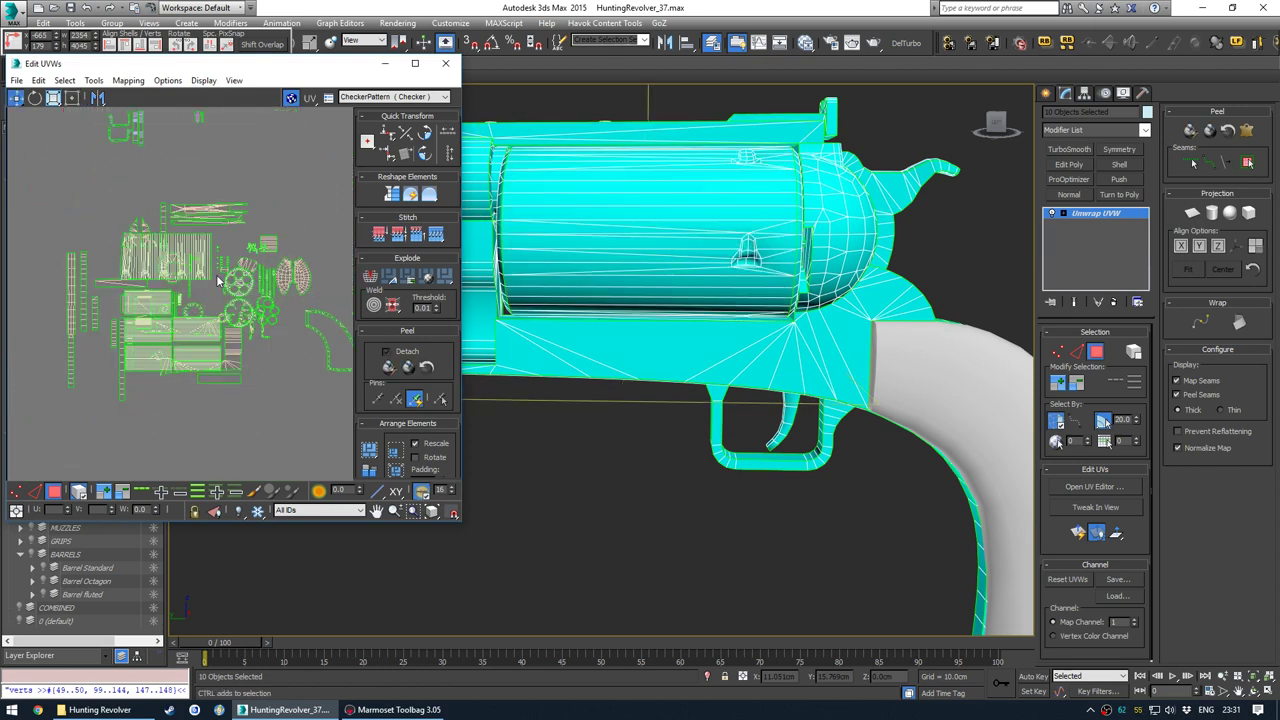
pyautogui.hotkey('ctrl', 'z')
# - Select the complete set of cylinder UV shells and move it back above the UV square, clear of the frame
pyautogui.moveTo(192, 258); pyautogui.dragTo(195, 344, button='middle')
pyautogui.scroll(-3, 195, 344)
pyautogui.moveTo(192, 346)
pyautogui.mouseDown()
pyautogui.moveTo(221, 253)
pyautogui.moveTo(205, 329)
pyautogui.mouseUp()
pyautogui.hotkey('ctrl', 'z')
pyautogui.scroll(6, 205, 269)
pyautogui.keyDown('alt'); pyautogui.click(177, 228); pyautogui.keyUp('alt')
pyautogui.scroll(-5, 170, 241)
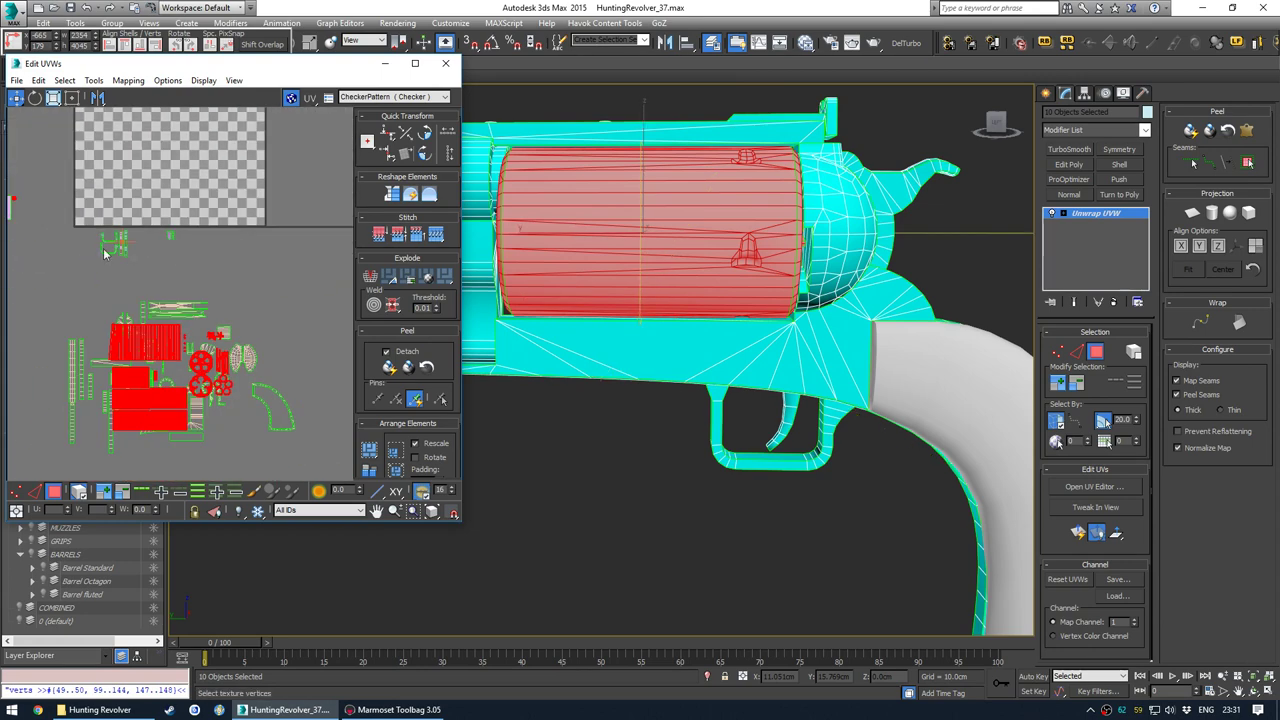
pyautogui.moveTo(104, 254); pyautogui.dragTo(204, 349, button='middle')
pyautogui.scroll(-5, 190, 340)
pyautogui.moveTo(233, 422); pyautogui.dragTo(215, 380, button='middle')
pyautogui.moveTo(214, 380); pyautogui.dragTo(213, 172)
pyautogui.scroll(3, 257, 170)
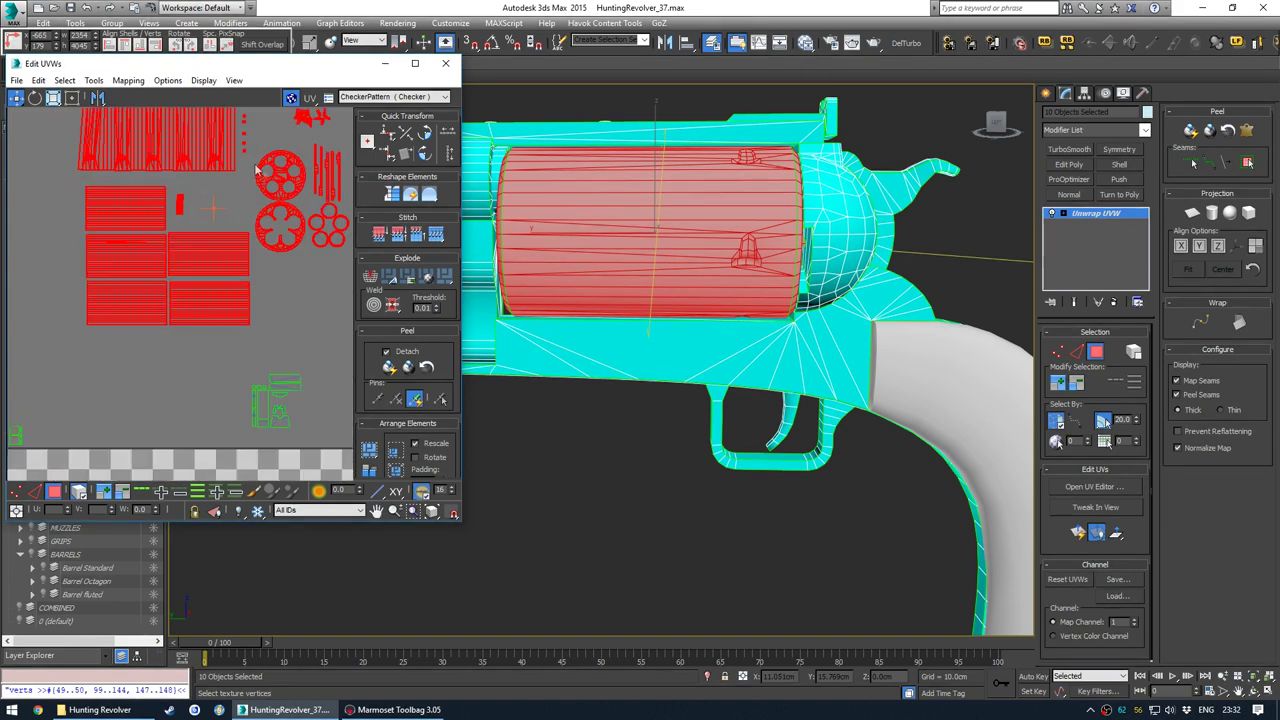
# - Examine the cylinder's small UV shells and the overall layout, and delete the Unwrap UVW modifier
pyautogui.moveTo(257, 170); pyautogui.dragTo(205, 252, button='middle')
pyautogui.scroll(3, 294, 180)
pyautogui.click(287, 197)
pyautogui.scroll(-1, 213, 189)
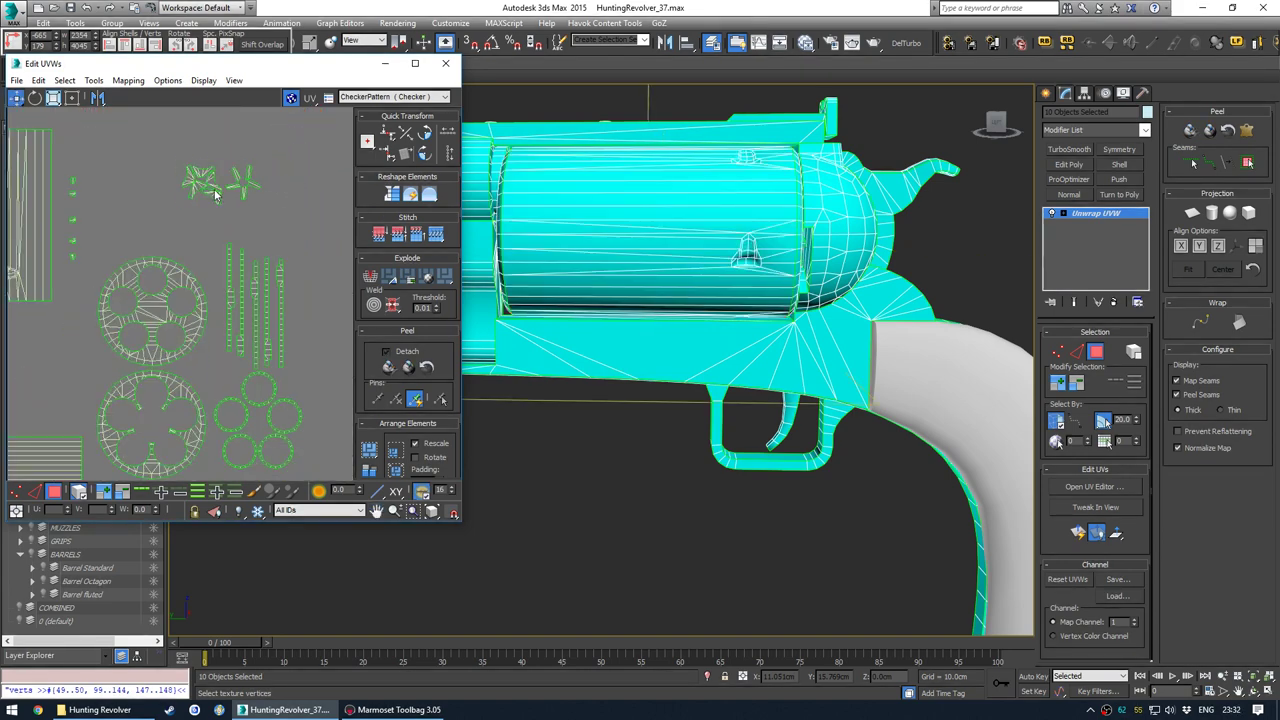
pyautogui.scroll(4, 206, 169)
pyautogui.scroll(-4, 187, 208)
pyautogui.scroll(-7, 187, 208)
pyautogui.moveTo(260, 306); pyautogui.dragTo(269, 264, button='middle')
pyautogui.scroll(-2, 509, 308)
pyautogui.moveTo(205, 366); pyautogui.dragTo(202, 333, button='middle')
pyautogui.rightClick(1108, 222)
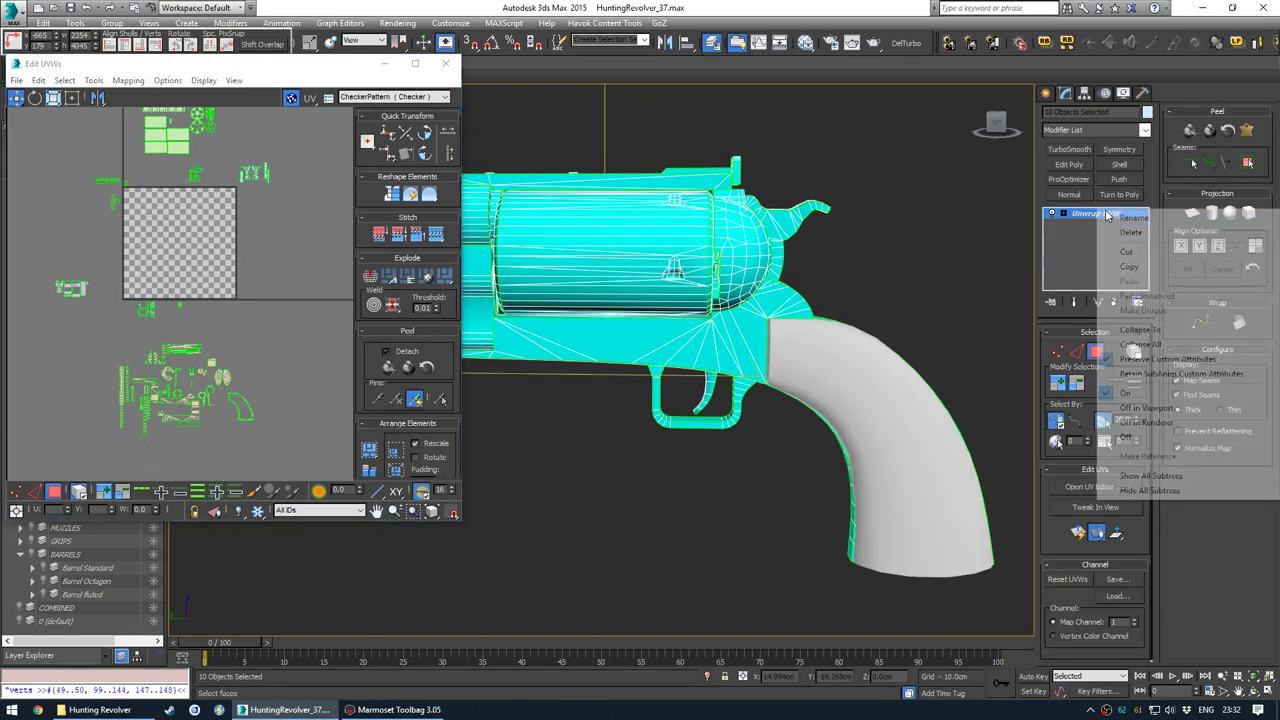
pyautogui.click(1120, 231)
# - Select the low-poly frame, show the Receiver hipoly layer over it, and expand that layer's list of parts
pyautogui.click(610, 342)
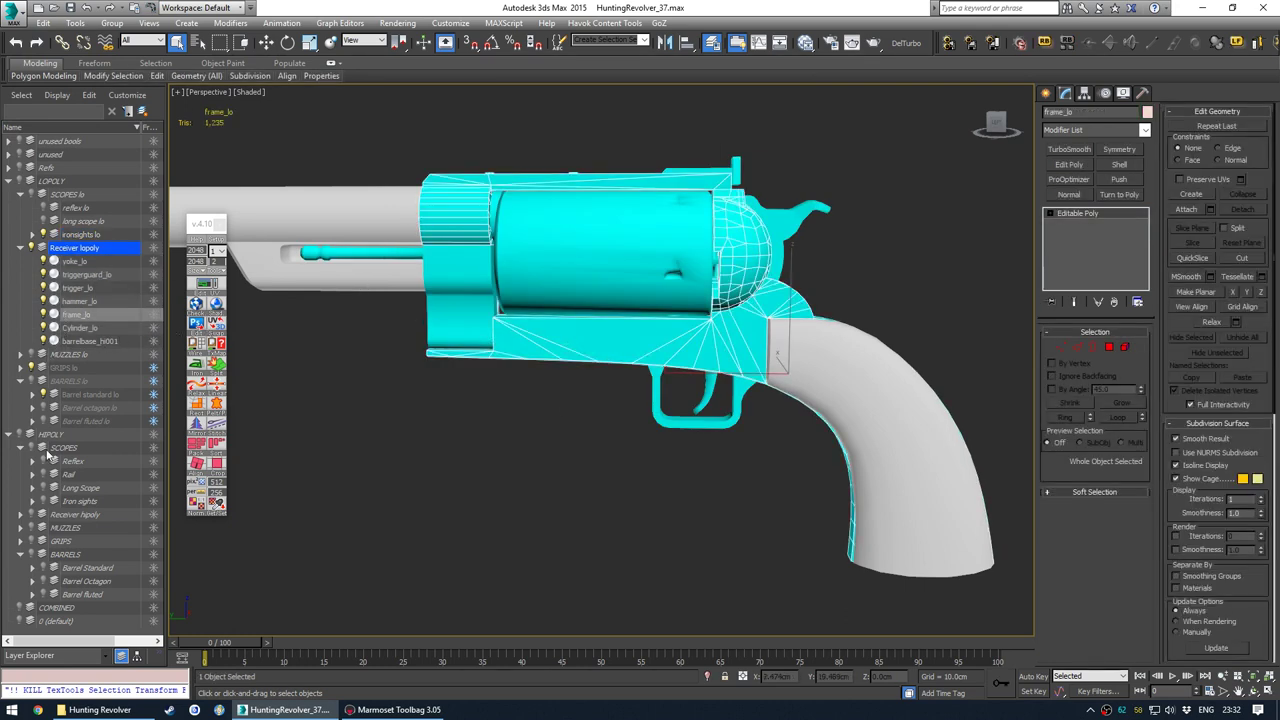
pyautogui.click(30, 515)
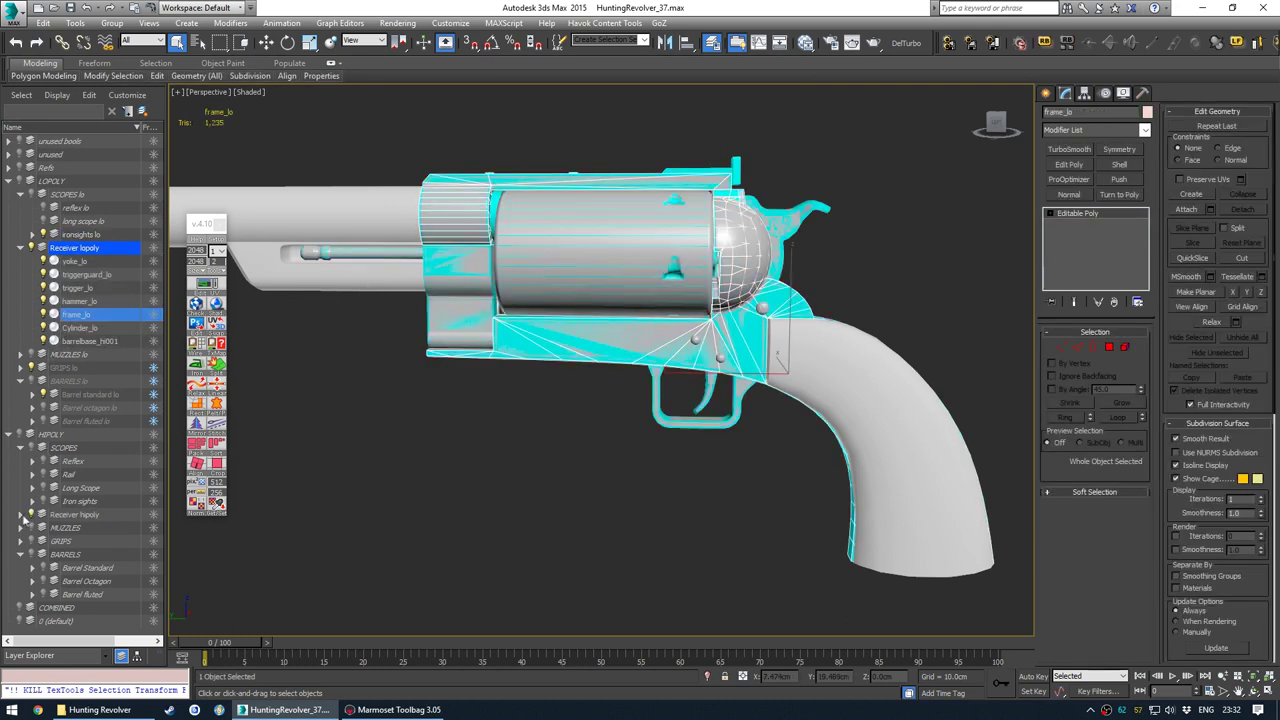
pyautogui.click(20, 515)
pyautogui.scroll(-5, 77, 510)
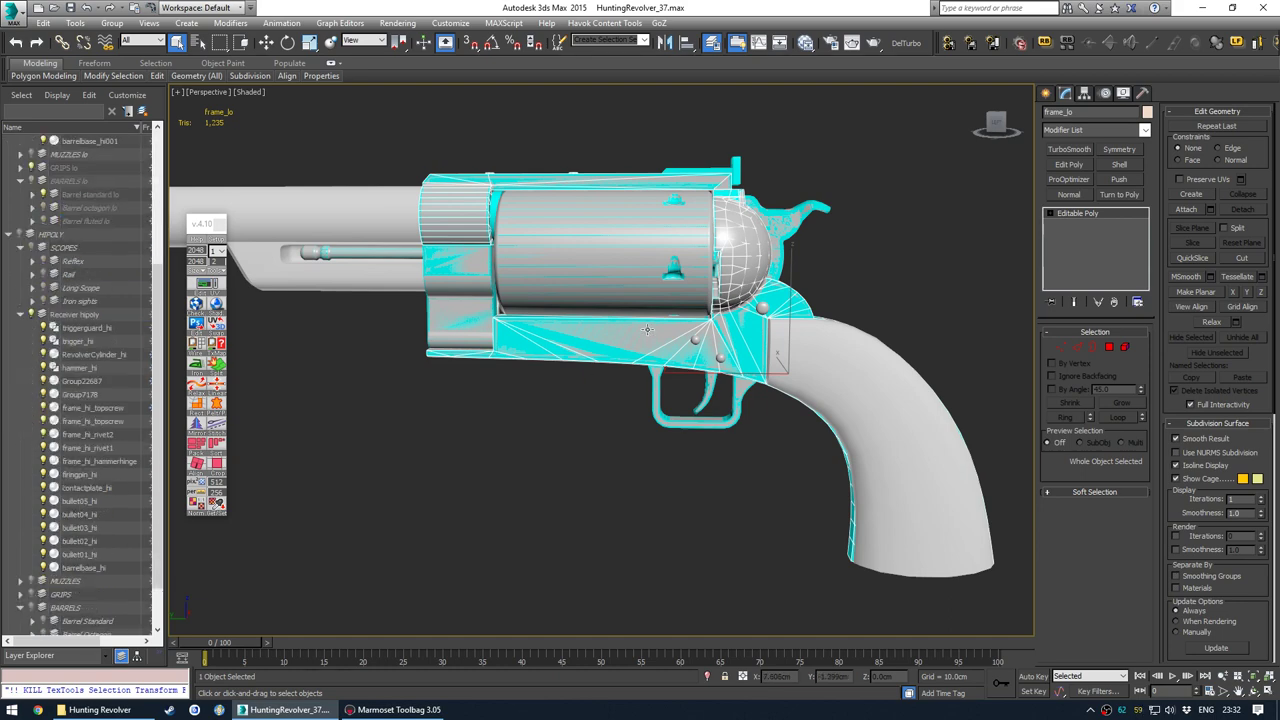
# - Select the high-poly frame group with the low-poly frame, clear the selection, and reselect the low-poly frame for close comparison
pyautogui.keyDown('alt'); pyautogui.moveTo(637, 371); pyautogui.dragTo(591, 418, button='middle'); pyautogui.keyUp('alt')
pyautogui.click(591, 418)
pyautogui.moveTo(586, 374); pyautogui.dragTo(593, 362)
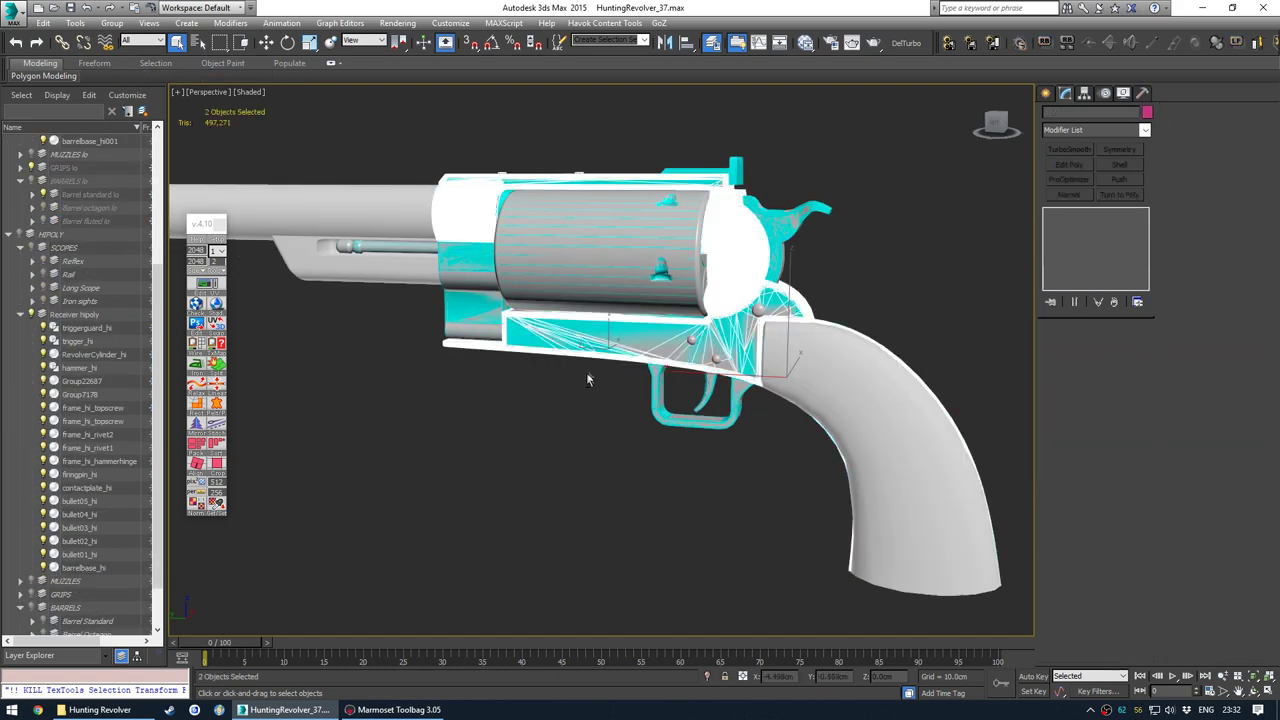
pyautogui.keyDown('alt'); pyautogui.moveTo(597, 371); pyautogui.dragTo(602, 371, button='middle'); pyautogui.keyUp('alt')
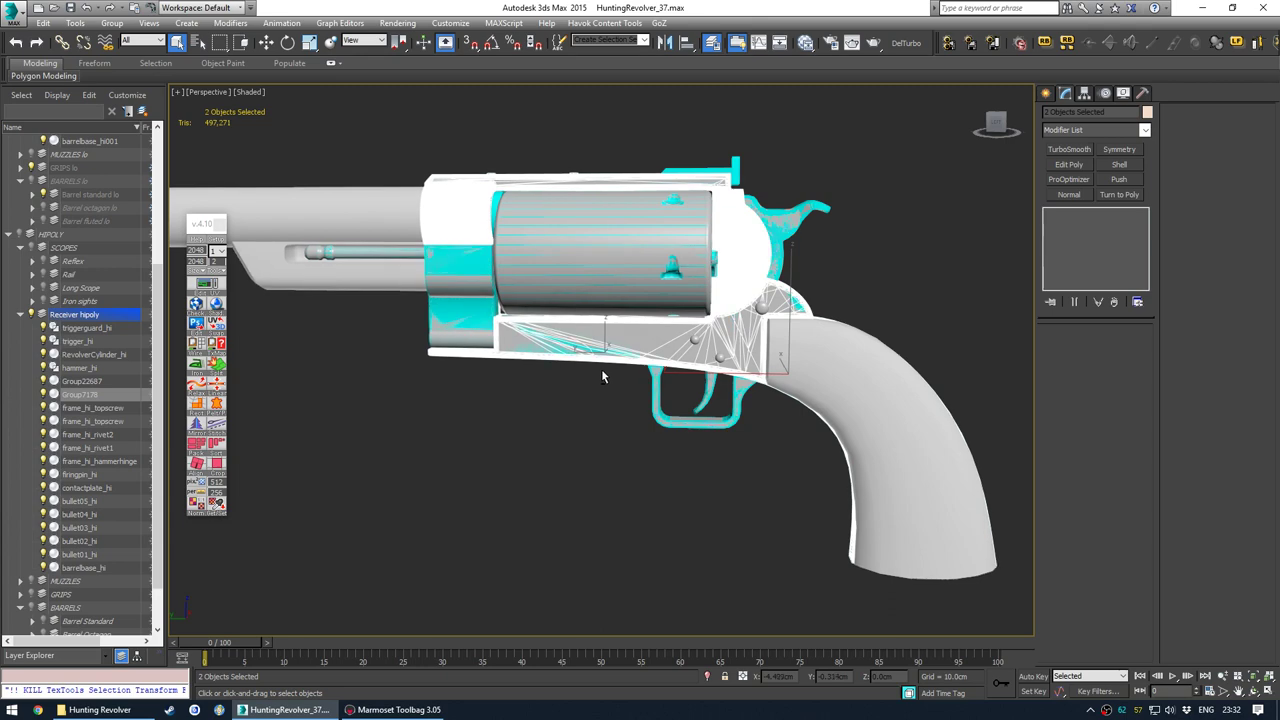
pyautogui.click(470, 427)
pyautogui.scroll(5, 650, 340)
pyautogui.click(668, 362)
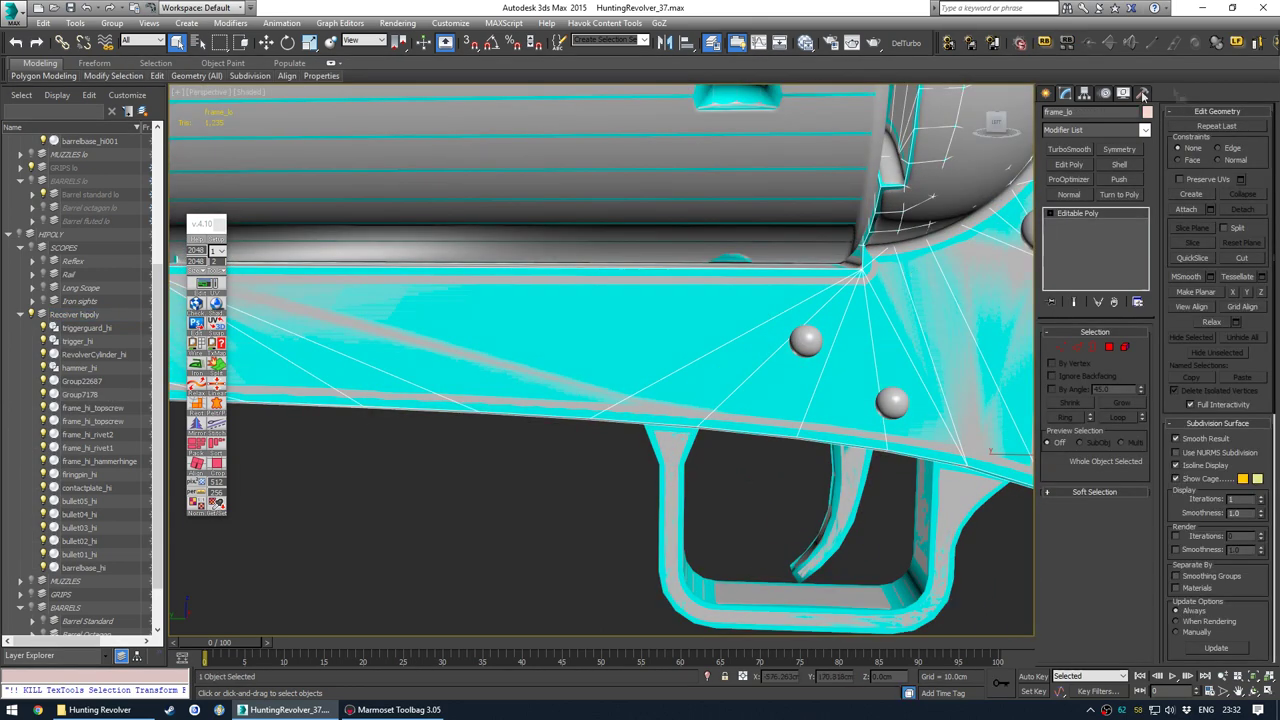
pyautogui.moveTo(968, 116); pyautogui.dragTo(719, 280, button='middle')
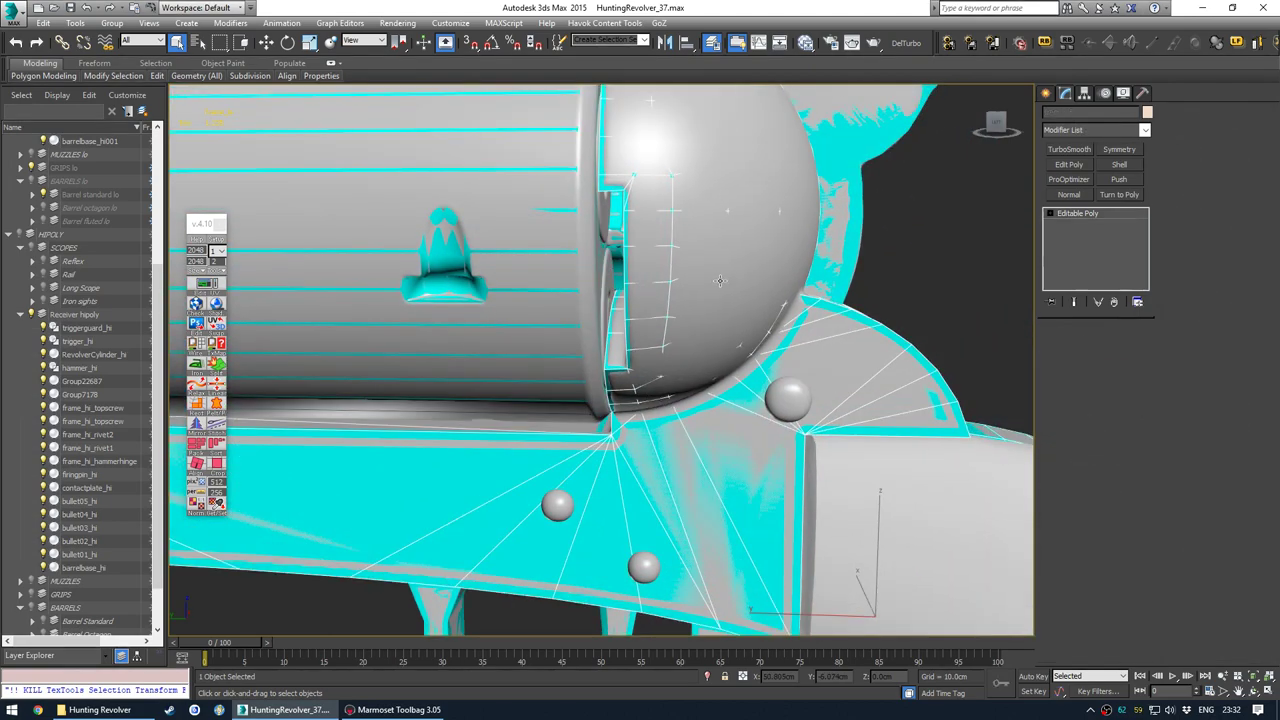
# - Inspect the high-poly frame, its hammer hinge and its two rivets by selecting each of them individually
pyautogui.click(719, 280)
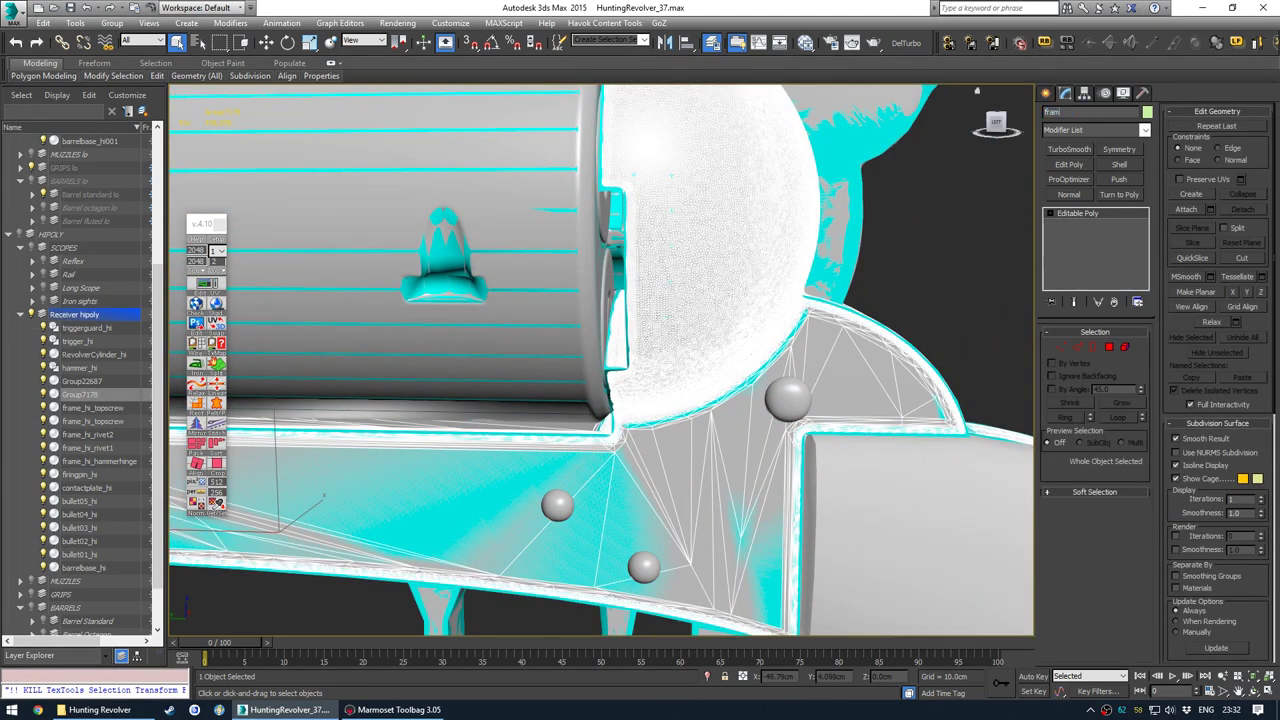
pyautogui.moveTo(567, 527); pyautogui.dragTo(486, 477, button='middle')
pyautogui.click(706, 342)
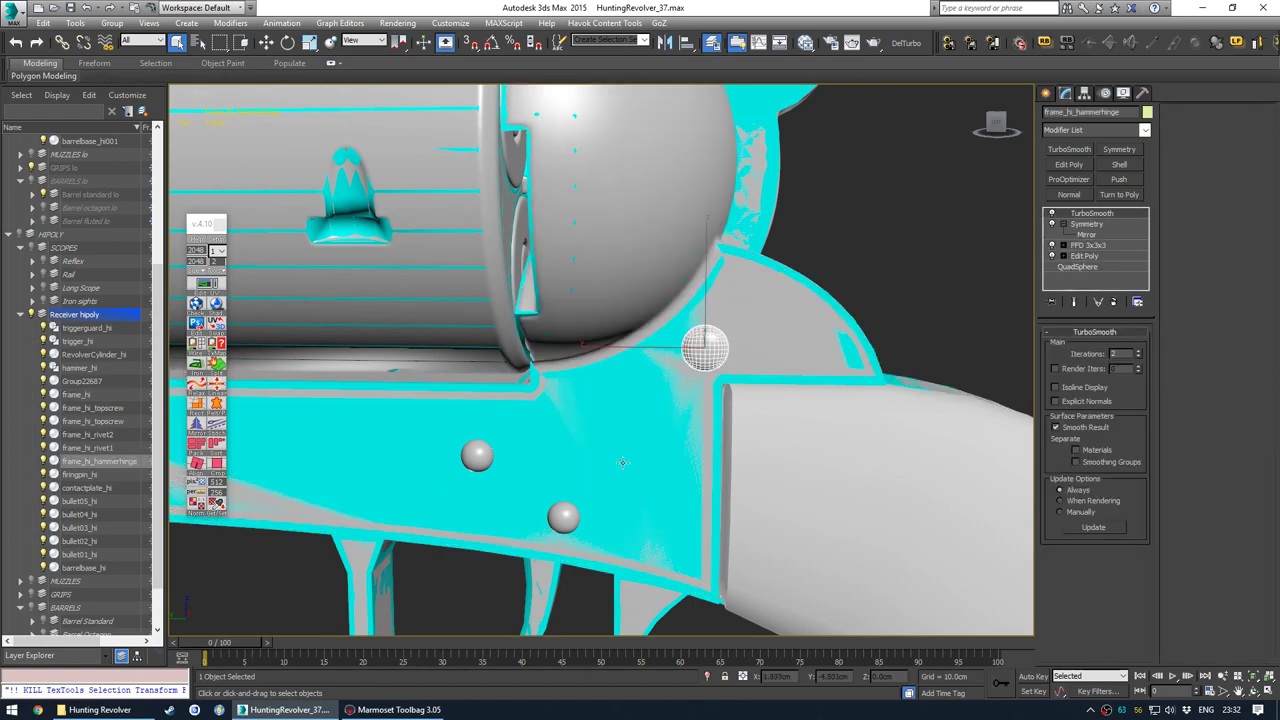
pyautogui.click(566, 515)
pyautogui.click(478, 456)
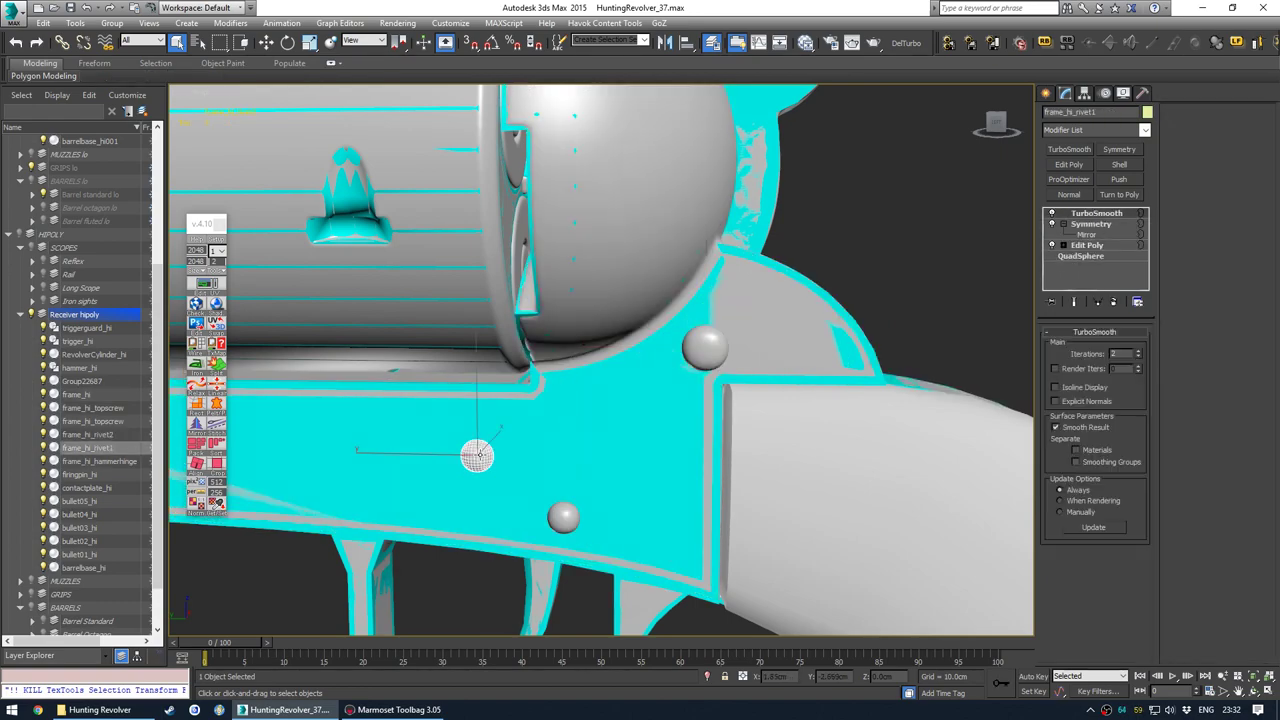
# - Select both frame rivets, the hammer hinge and the high-poly and low-poly frames together, and isolate them
pyautogui.scroll(-5, 630, 392)
pyautogui.scroll(3, 645, 440)
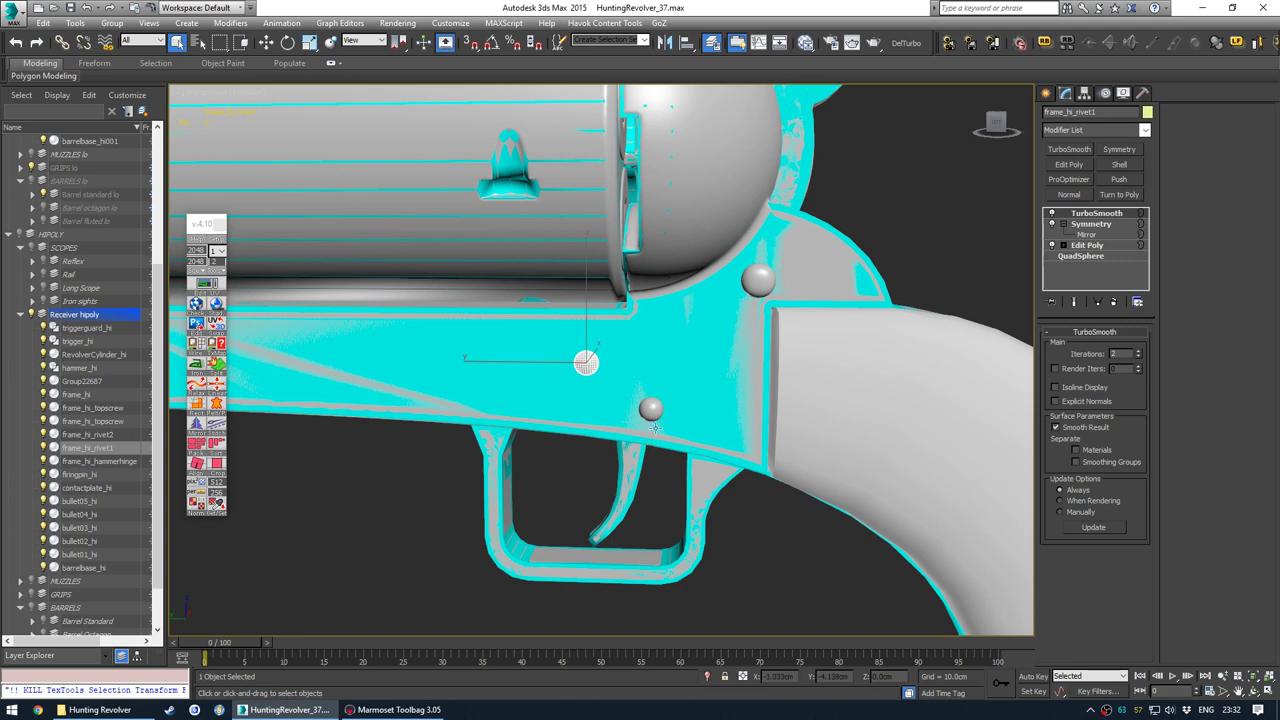
pyautogui.keyDown('ctrl'); pyautogui.click(651, 408); pyautogui.keyUp('ctrl')
pyautogui.keyDown('ctrl'); pyautogui.click(757, 274); pyautogui.keyUp('ctrl')
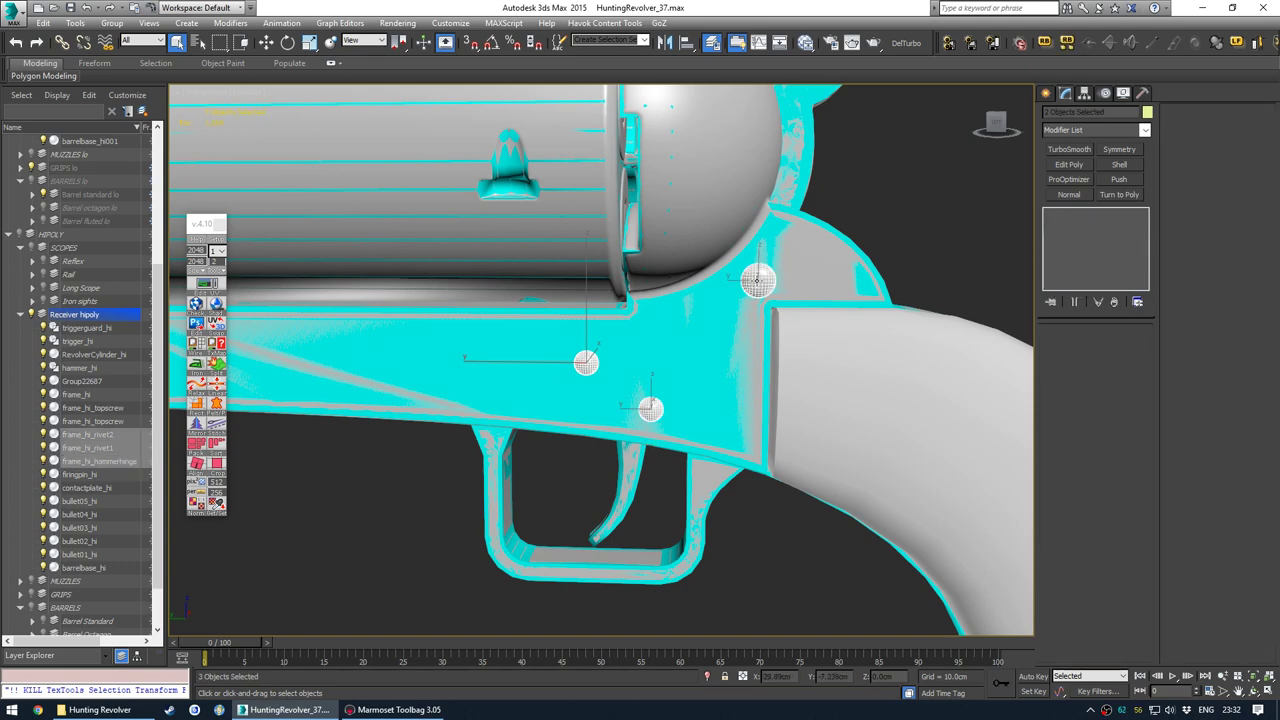
pyautogui.keyDown('ctrl'); pyautogui.click(712, 201); pyautogui.keyUp('ctrl')
pyautogui.keyDown('ctrl'); pyautogui.click(738, 278); pyautogui.keyUp('ctrl')
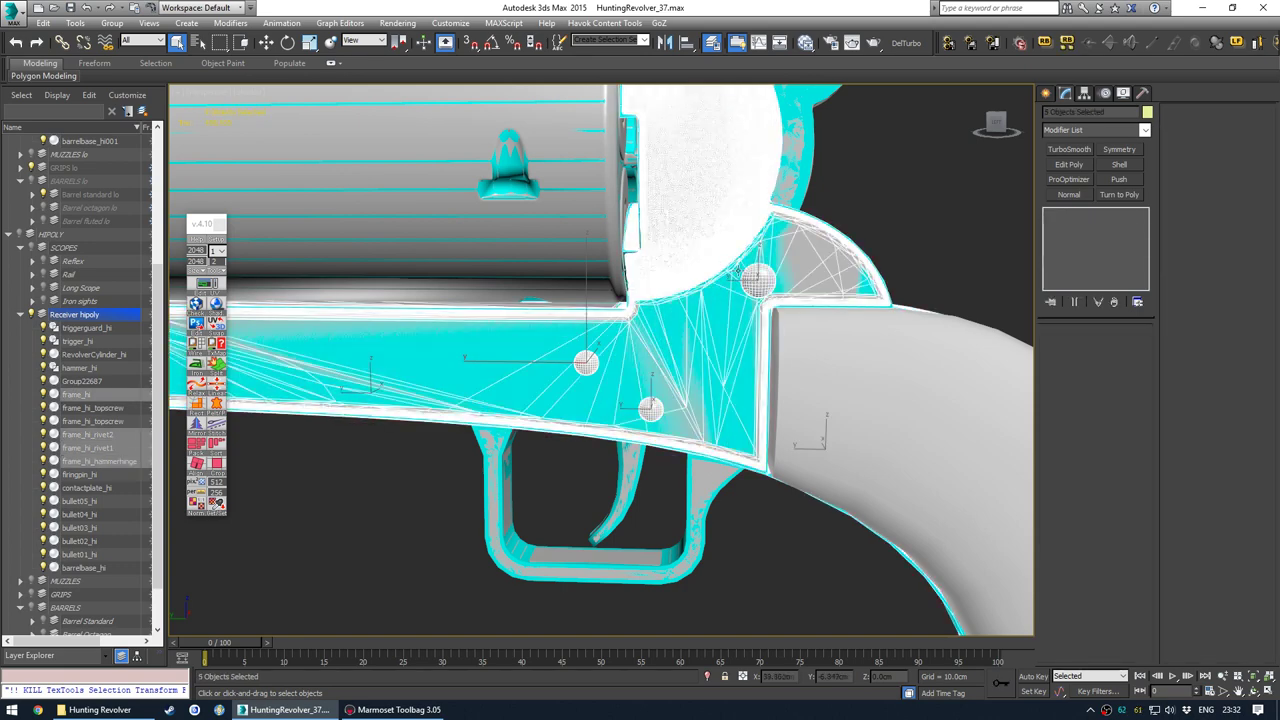
pyautogui.scroll(-3, 652, 370)
pyautogui.keyDown('alt'); pyautogui.moveTo(637, 394); pyautogui.dragTo(579, 405, button='middle'); pyautogui.keyUp('alt')
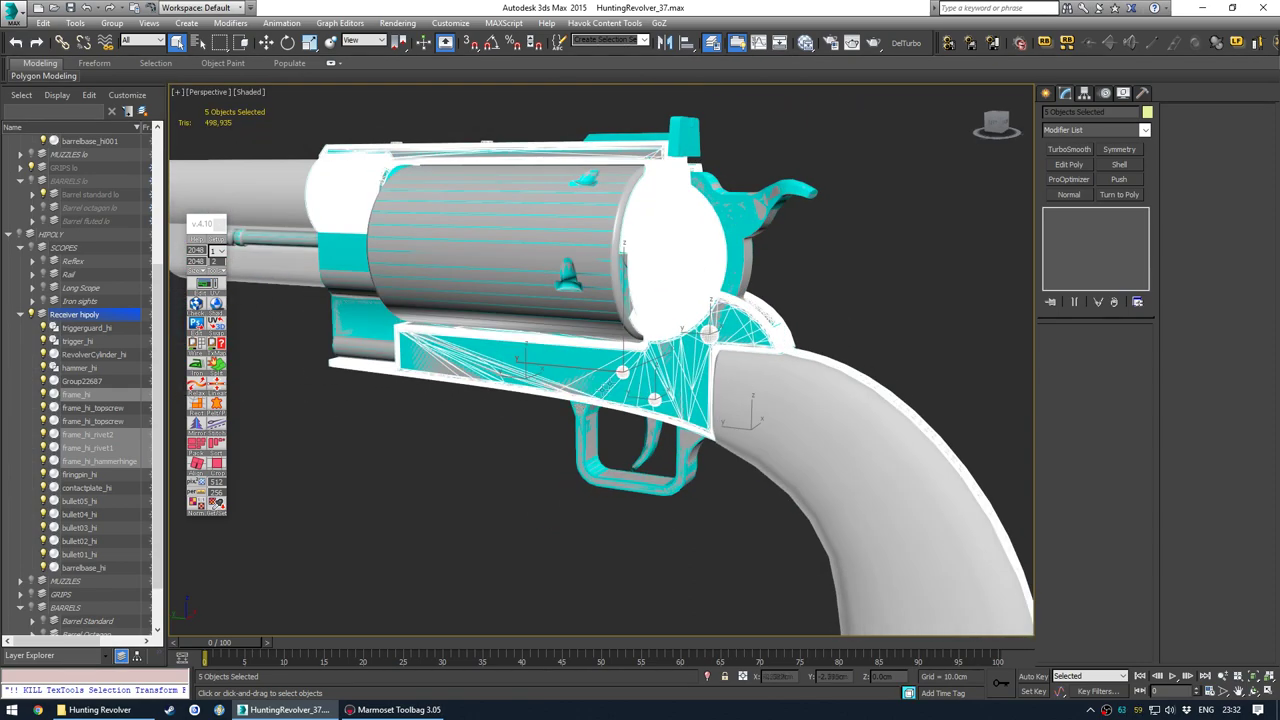
pyautogui.hotkey('alt', 'q')
# - Compare the isolated low-poly frame with the high-poly hammer hinge and rivets by selecting them, and clear the selection
pyautogui.moveTo(610, 394)
pyautogui.keyDown('alt'); pyautogui.mouseDown(button='middle')
pyautogui.moveTo(577, 425)
pyautogui.moveTo(583, 408)
pyautogui.mouseUp(button='middle'); pyautogui.keyUp('alt')
pyautogui.click(576, 437)
pyautogui.click(616, 323)
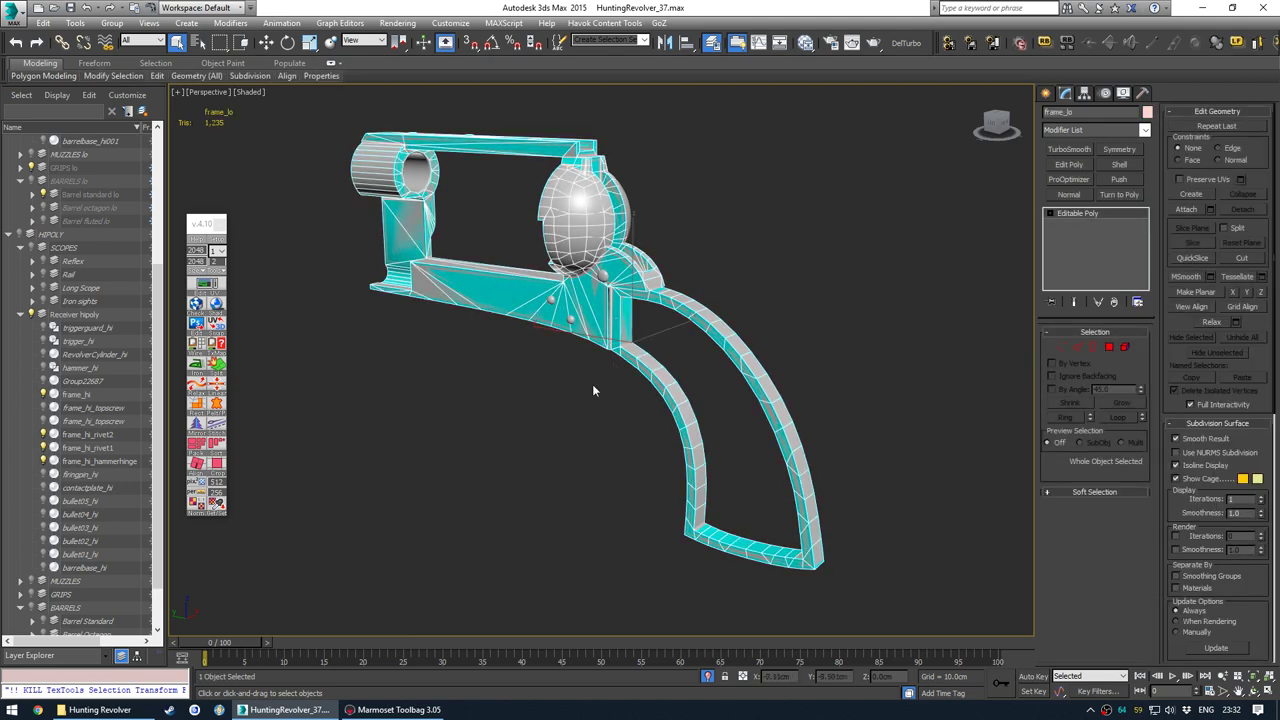
pyautogui.click(586, 217)
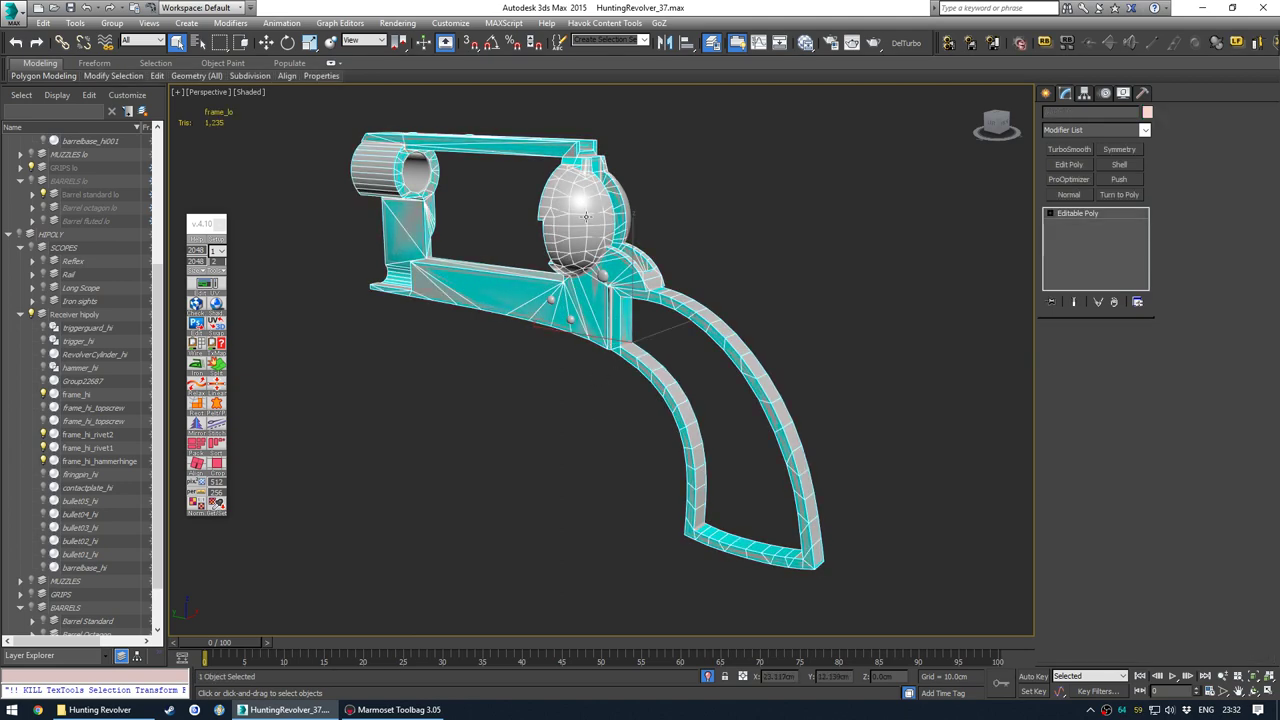
pyautogui.click(598, 278)
pyautogui.keyDown('ctrl'); pyautogui.click(574, 322); pyautogui.keyUp('ctrl')
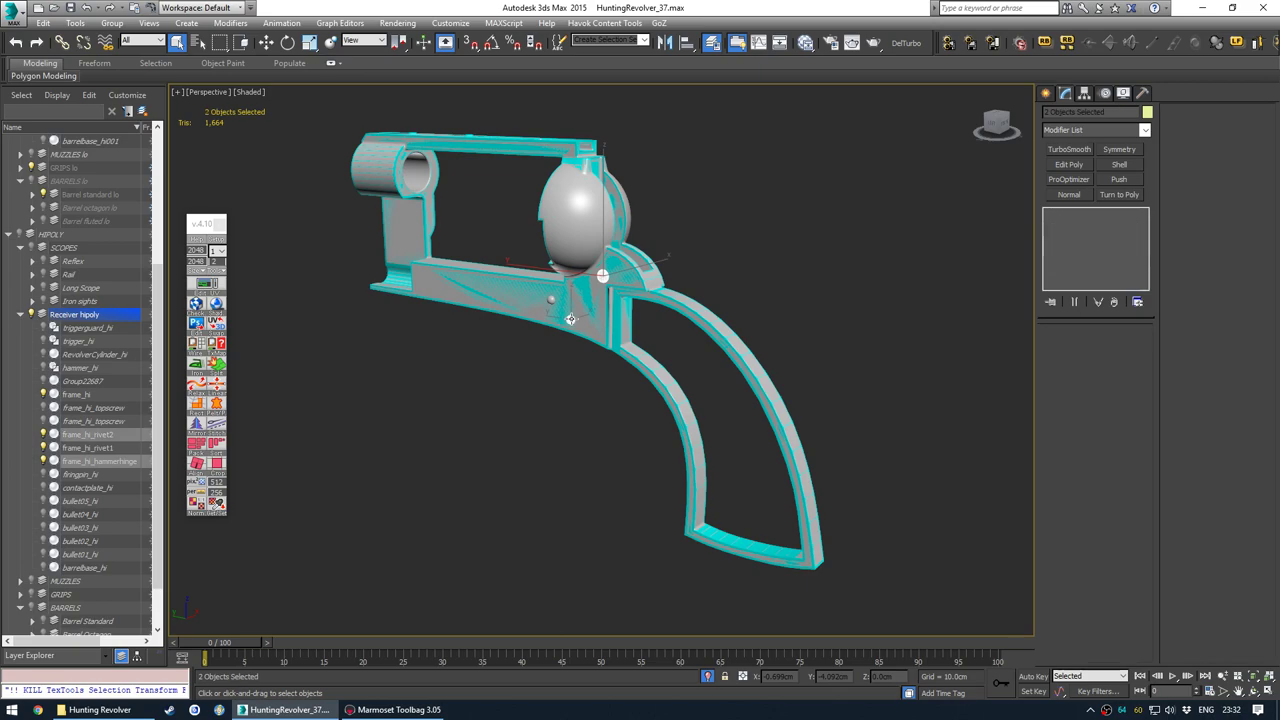
pyautogui.keyDown('ctrl'); pyautogui.click(552, 299); pyautogui.keyUp('ctrl')
pyautogui.click(572, 369)
# - Select frame_hi_rivet1, examine how it sits on the frame from several angles, and deselect it
pyautogui.scroll(6, 562, 290)
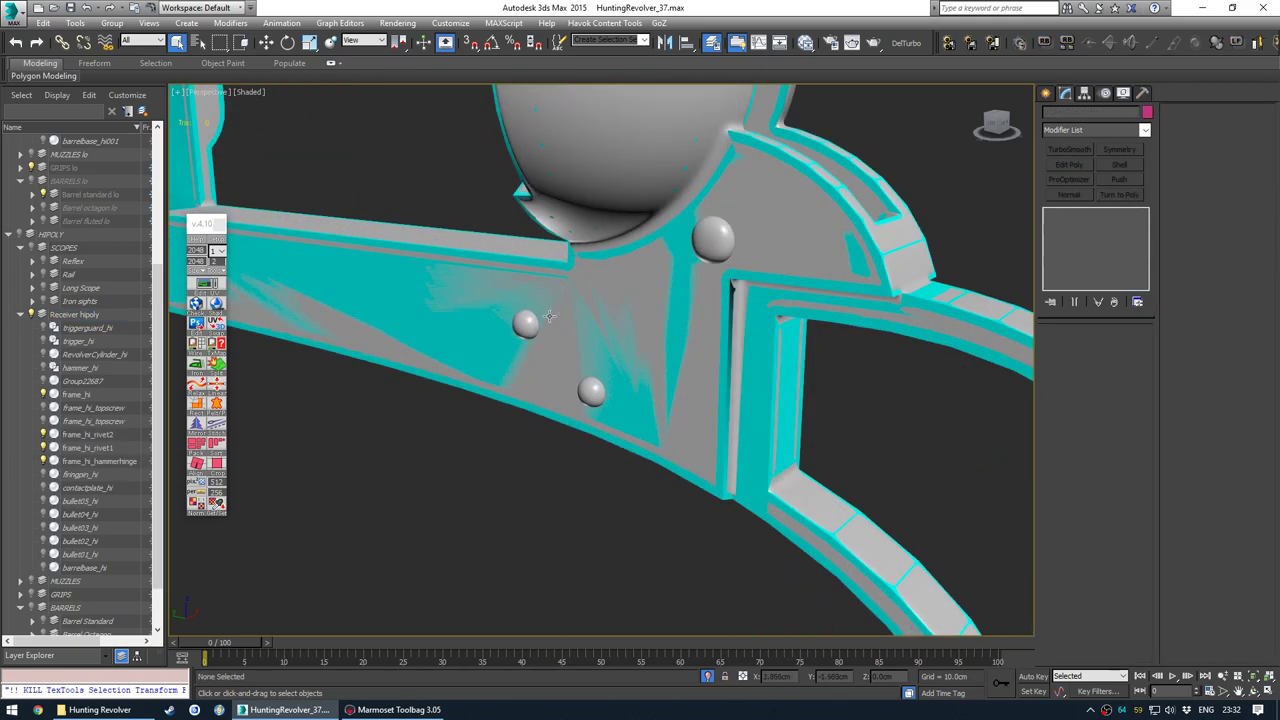
pyautogui.click(526, 325)
pyautogui.keyDown('alt'); pyautogui.moveTo(544, 358); pyautogui.dragTo(629, 326, button='middle'); pyautogui.keyUp('alt')
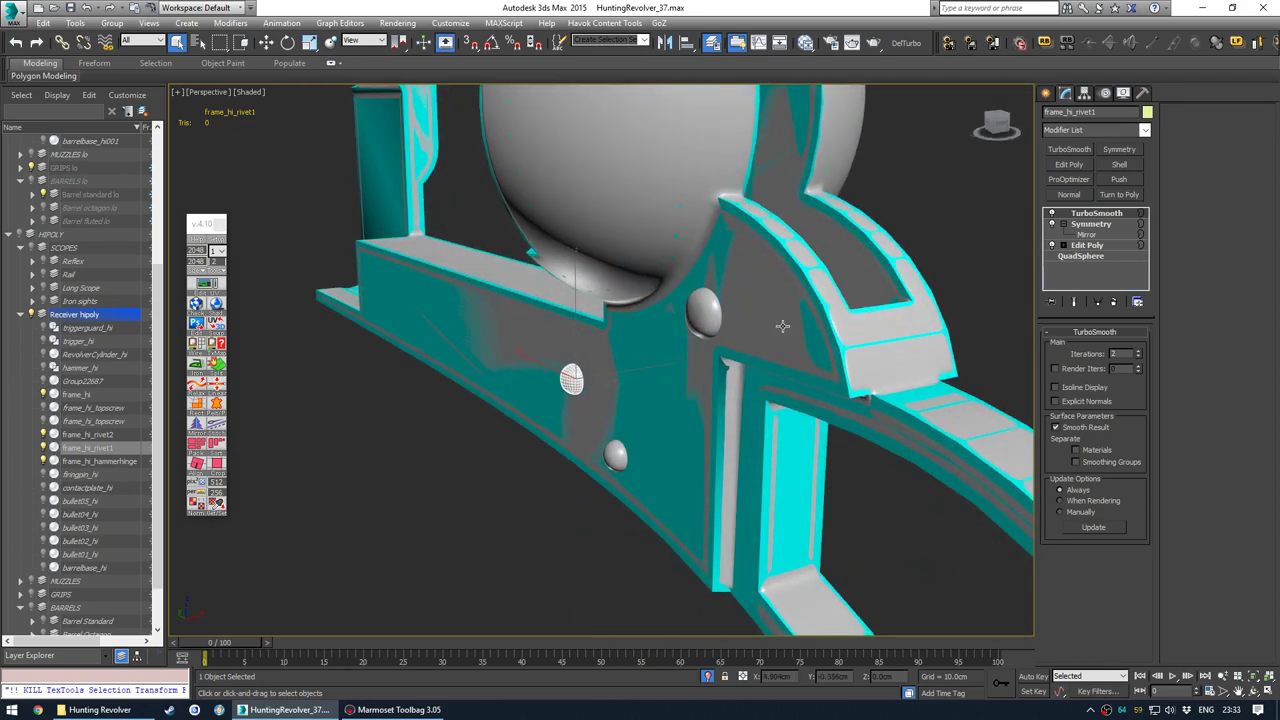
pyautogui.scroll(-8, 680, 360)
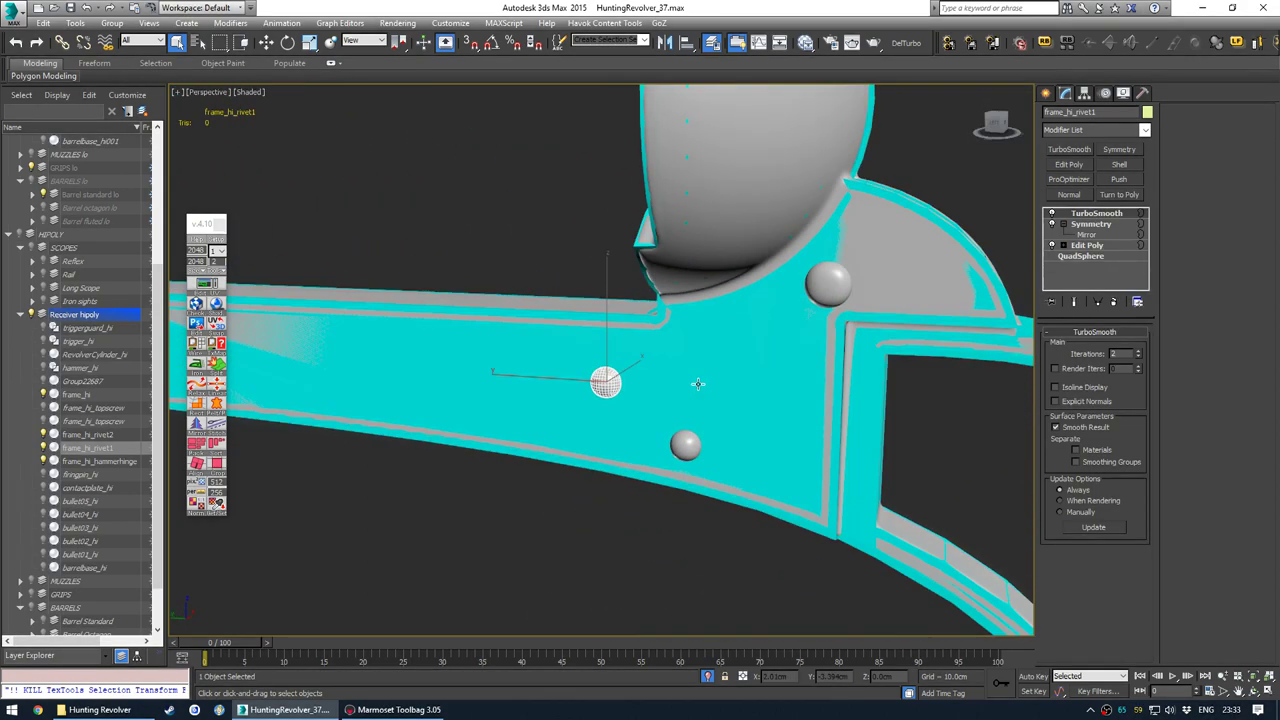
pyautogui.moveTo(665, 363)
pyautogui.keyDown('alt'); pyautogui.mouseDown(button='middle')
pyautogui.moveTo(641, 400)
pyautogui.moveTo(658, 437)
pyautogui.moveTo(652, 378)
pyautogui.mouseUp(button='middle'); pyautogui.keyUp('alt')
pyautogui.click(643, 427)
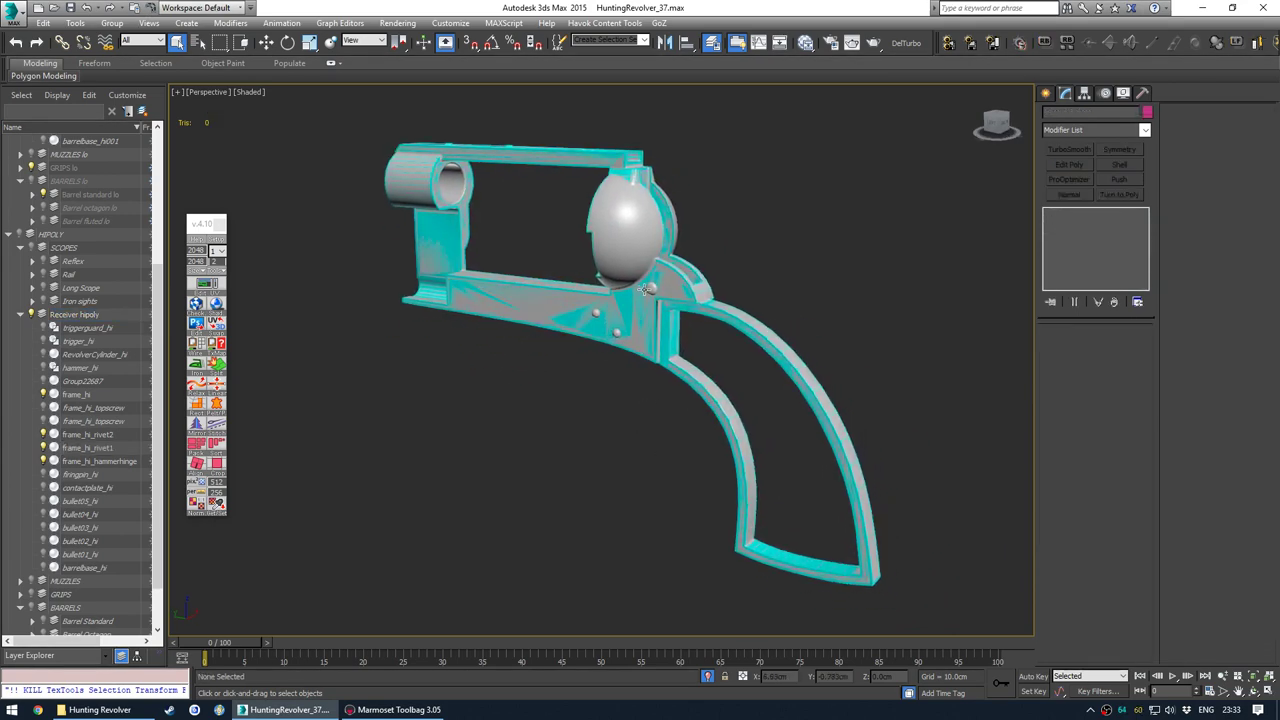
# - Examine the profile of the floating rivets and hammer hinge against the frame from the side and rear
pyautogui.scroll(4, 640, 295)
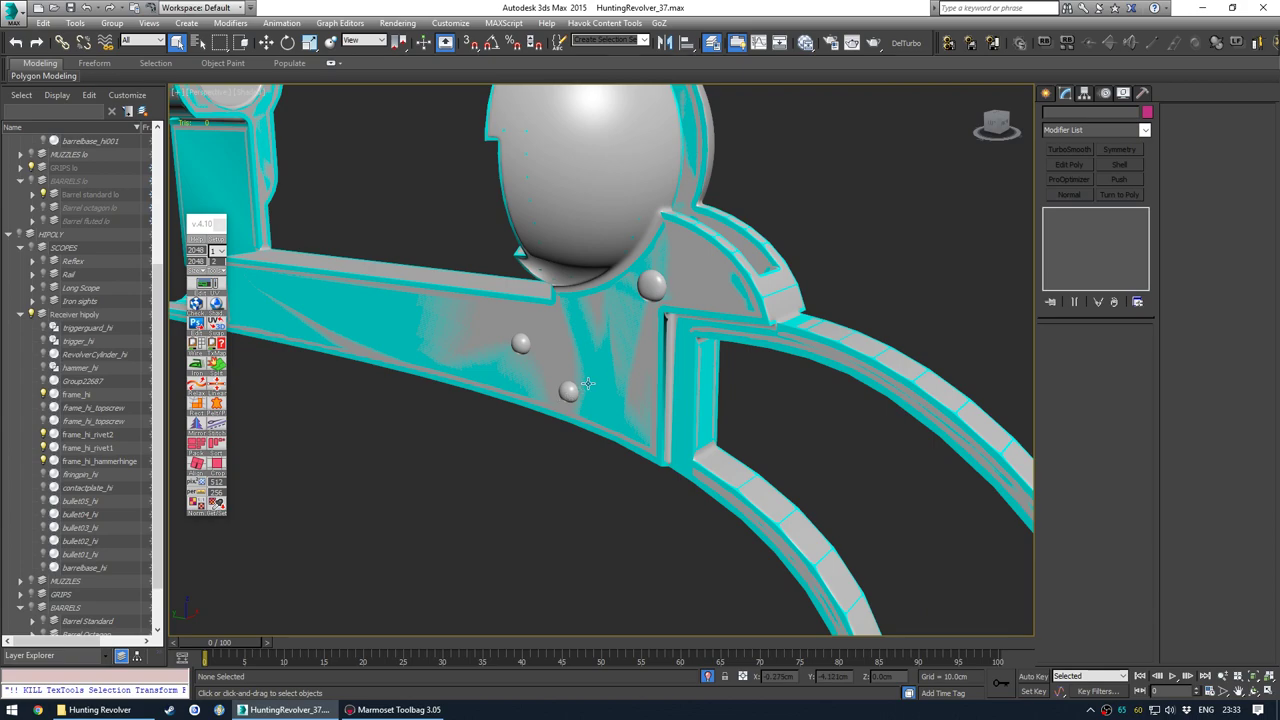
pyautogui.keyDown('alt'); pyautogui.moveTo(601, 372); pyautogui.dragTo(623, 265, button='middle'); pyautogui.keyUp('alt')
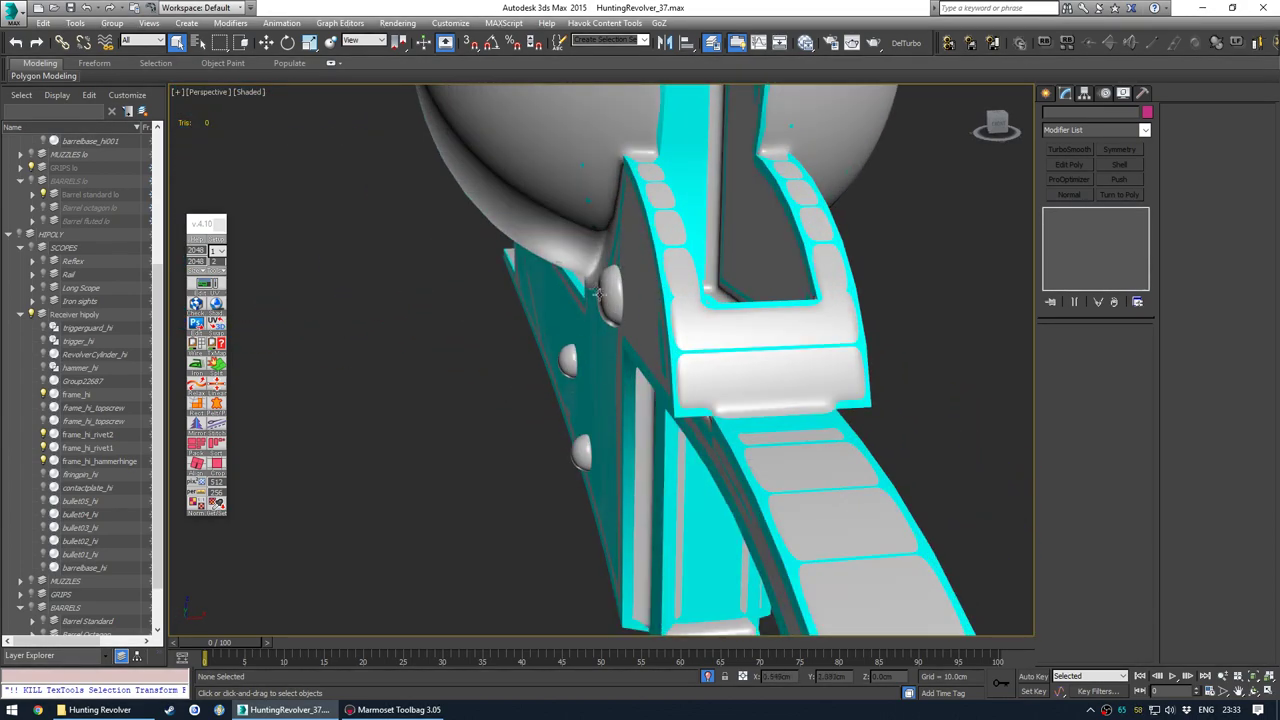
pyautogui.scroll(-6, 628, 270)
pyautogui.keyDown('alt'); pyautogui.moveTo(590, 378); pyautogui.dragTo(605, 350, button='middle'); pyautogui.keyUp('alt')
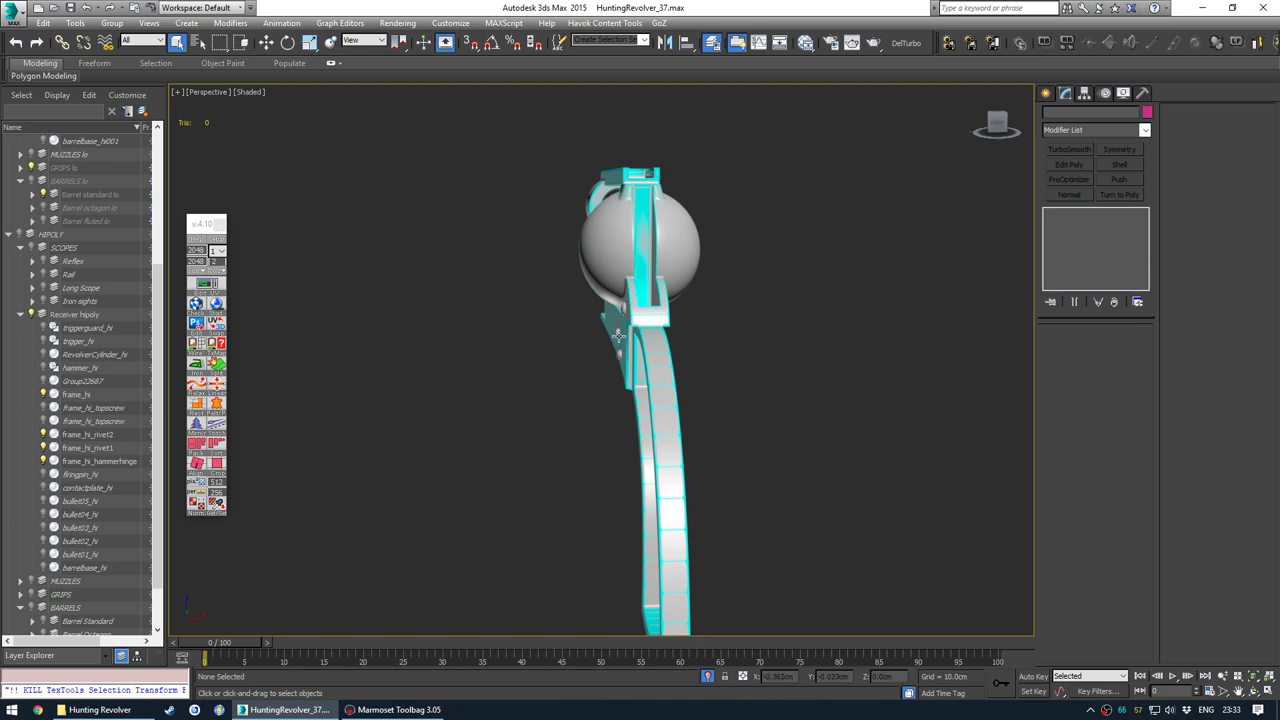
pyautogui.moveTo(617, 355)
pyautogui.keyDown('alt'); pyautogui.mouseDown(button='middle')
pyautogui.moveTo(617, 390)
pyautogui.moveTo(620, 357)
pyautogui.mouseUp(button='middle'); pyautogui.keyUp('alt')
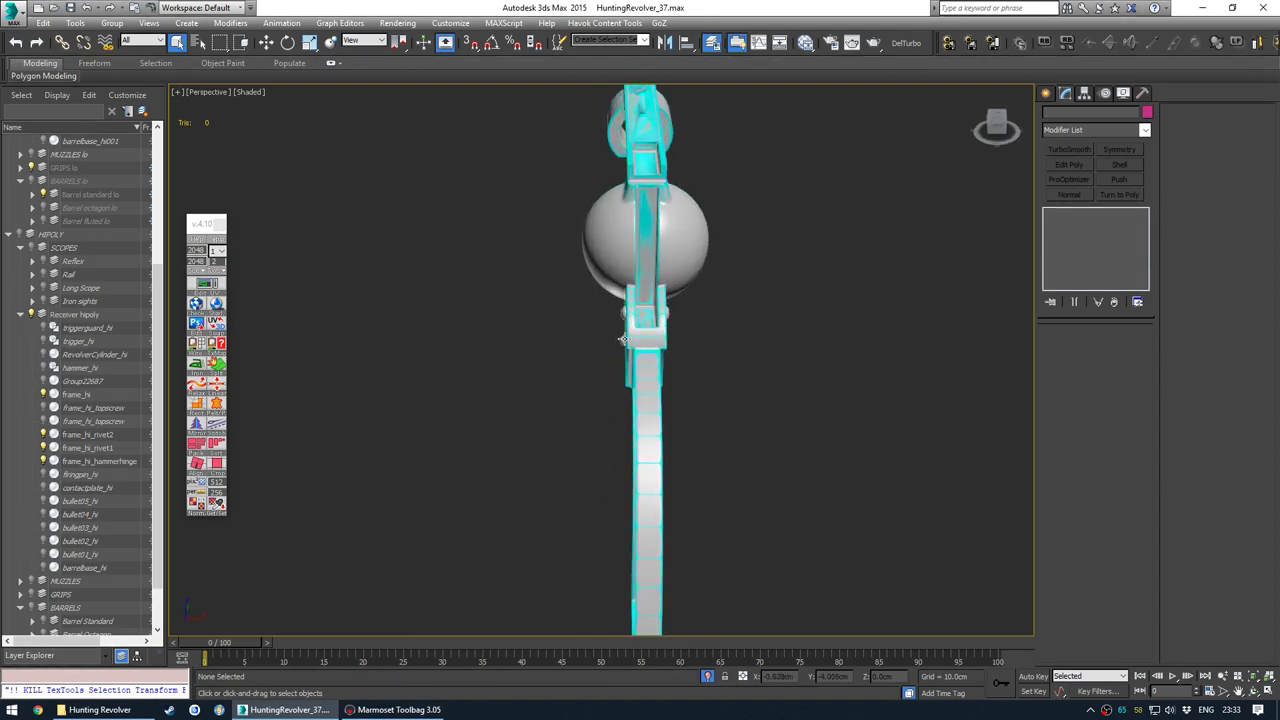
pyautogui.scroll(4, 620, 340)
pyautogui.keyDown('alt'); pyautogui.moveTo(622, 337); pyautogui.dragTo(620, 318, button='middle'); pyautogui.keyUp('alt')
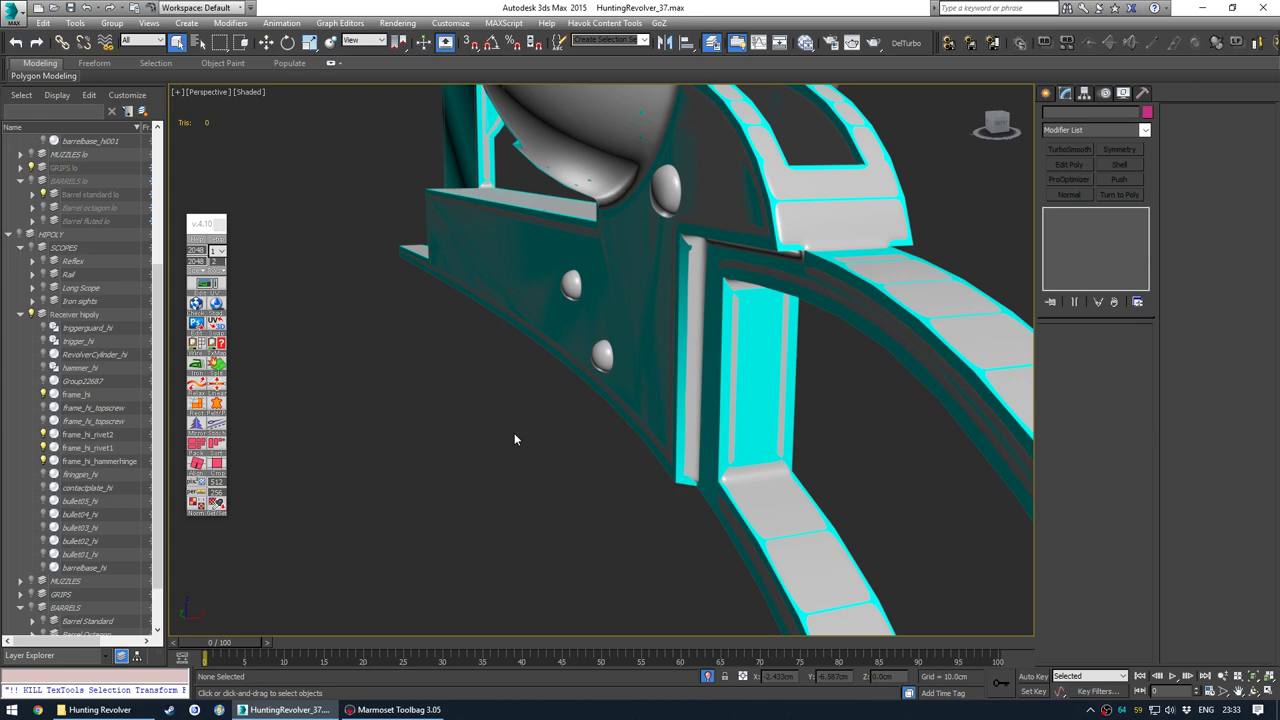
# - Select the low-poly frame in the isolated group and open its UVs for editing with Unwrap UVW
pyautogui.scroll(-5, 568, 342)
pyautogui.keyDown('alt'); pyautogui.moveTo(580, 334); pyautogui.dragTo(646, 352, button='middle'); pyautogui.keyUp('alt')
pyautogui.scroll(-3, 646, 352)
pyautogui.moveTo(540, 352); pyautogui.dragTo(630, 342, button='middle')
pyautogui.scroll(2, 640, 358)
pyautogui.moveTo(531, 391); pyautogui.dragTo(746, 200)
pyautogui.click(555, 340)
pyautogui.click(207, 287)
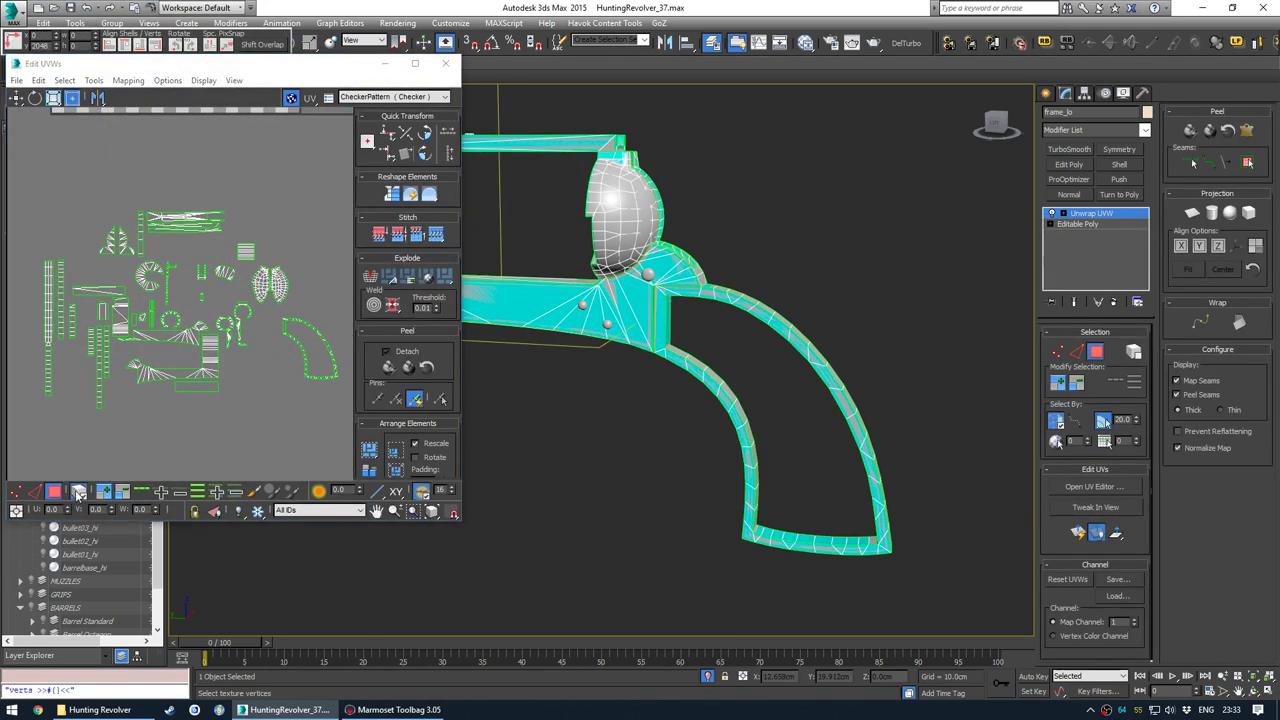
# - Move all of the frame's UV shells up into the UV square and hide the checker background
pyautogui.moveTo(67, 234); pyautogui.dragTo(343, 452)
pyautogui.moveTo(243, 286); pyautogui.dragTo(243, 376, button='middle')
pyautogui.scroll(-4, 243, 376)
pyautogui.press('w')
pyautogui.moveTo(259, 376); pyautogui.dragTo(265, 227)
pyautogui.click(292, 98)
pyautogui.scroll(4, 247, 215)
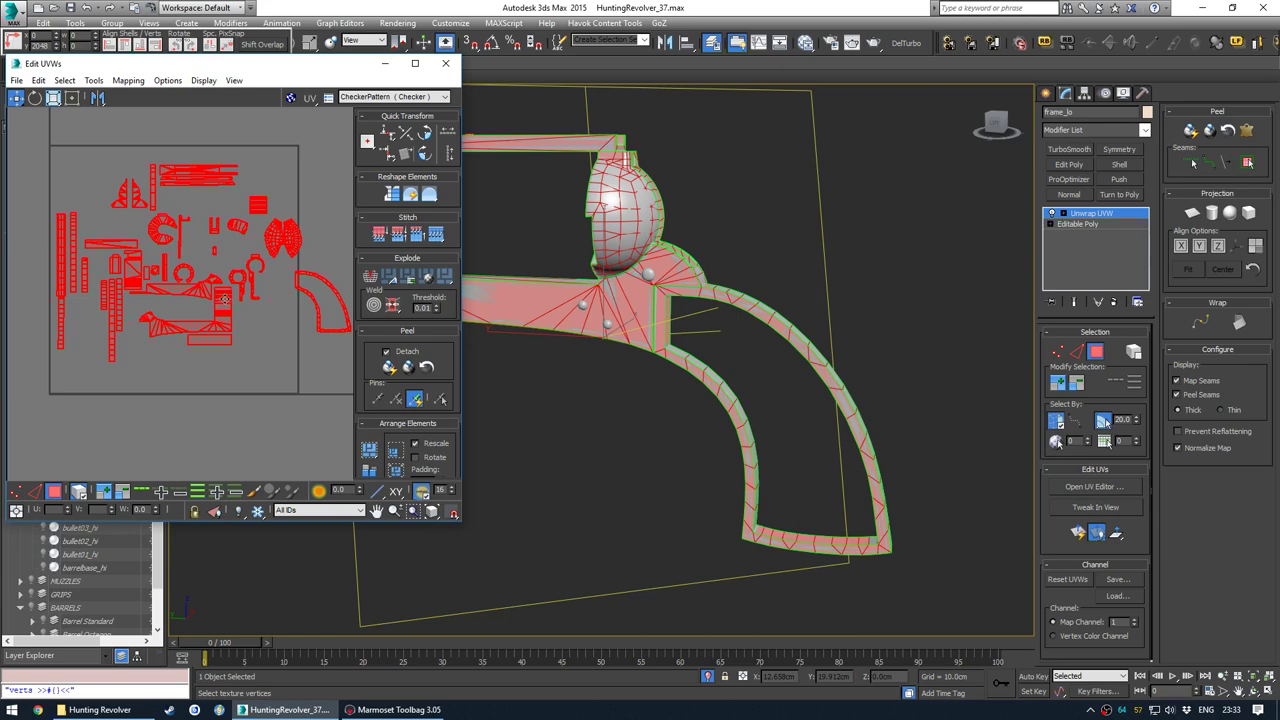
# - Check the rounded recoil shield's UV shell and move the curved grip-strap shell inside the UV square
pyautogui.click(258, 308)
pyautogui.click(287, 226)
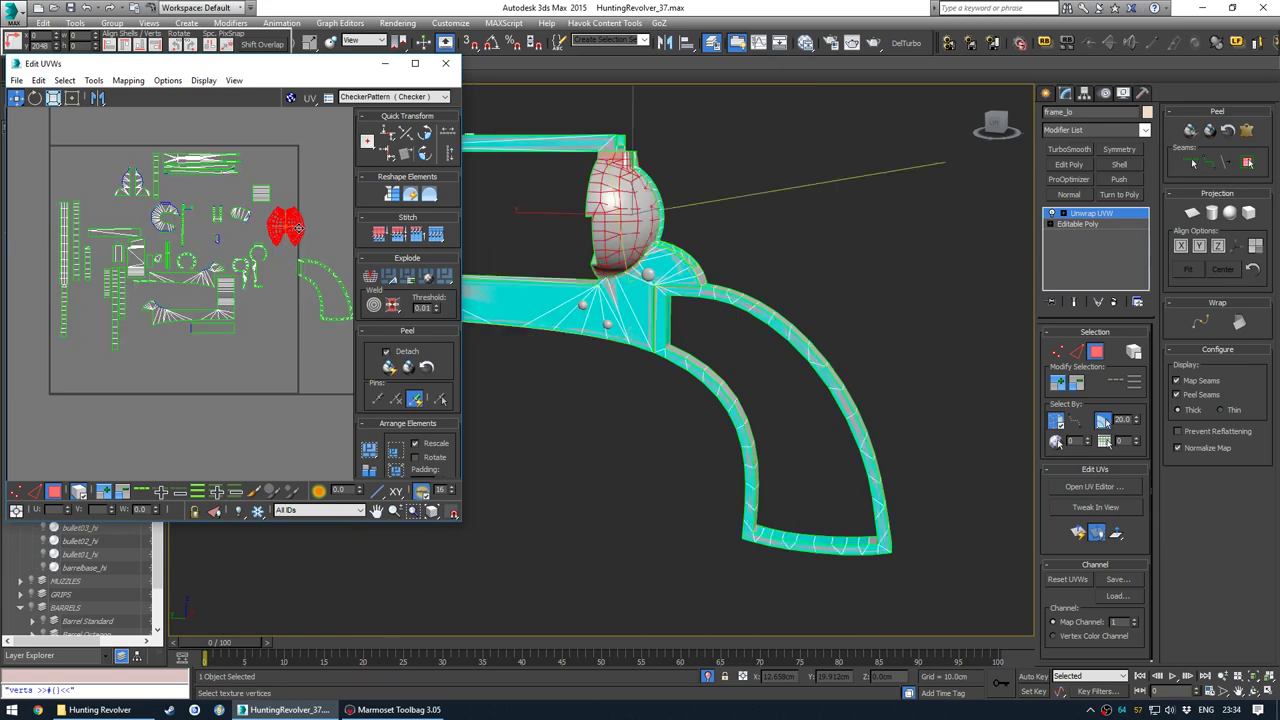
pyautogui.click(310, 283)
pyautogui.moveTo(309, 282); pyautogui.dragTo(250, 345)
pyautogui.click(280, 298)
pyautogui.moveTo(249, 284); pyautogui.dragTo(256, 300, button='middle')
# - Check the long strip shells and reposition the neighbouring narrow strips and small rectangular shells within the UV square
pyautogui.moveTo(52, 310); pyautogui.dragTo(109, 278)
pyautogui.scroll(2, 97, 322)
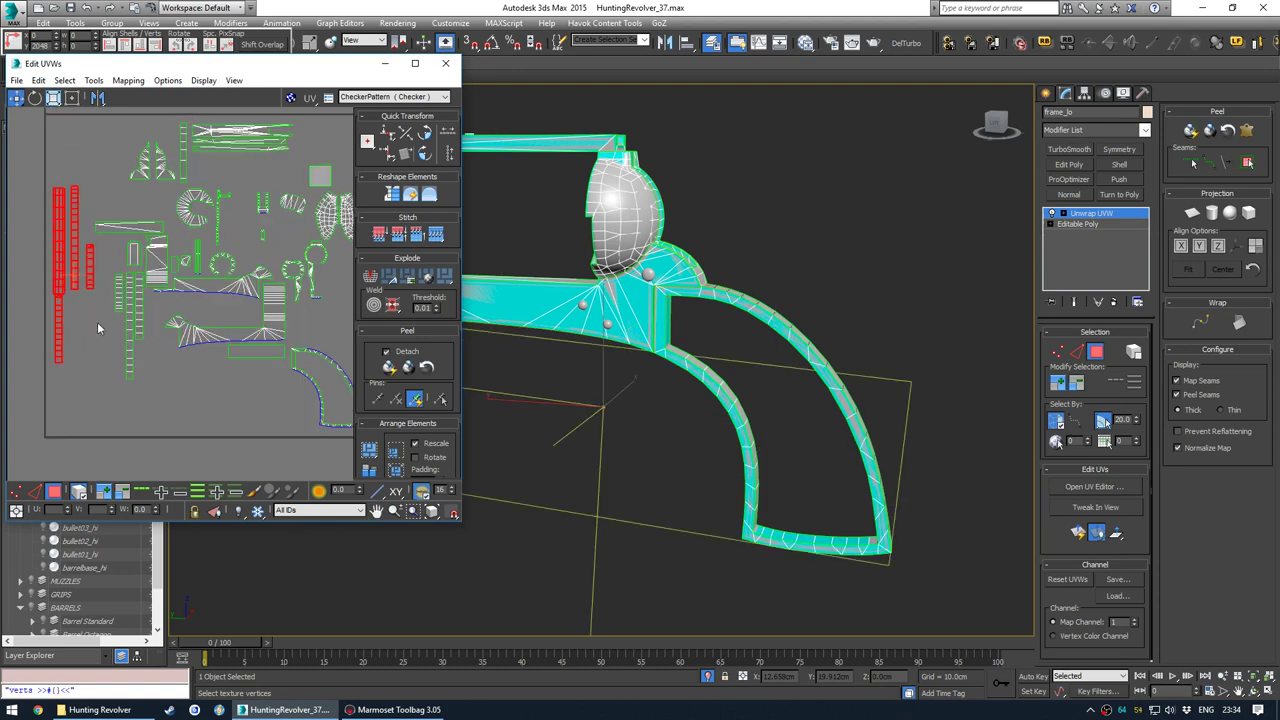
pyautogui.click(97, 322)
pyautogui.scroll(2, 104, 309)
pyautogui.moveTo(173, 310); pyautogui.dragTo(174, 311)
pyautogui.moveTo(162, 300); pyautogui.dragTo(146, 320)
pyautogui.click(160, 321)
pyautogui.moveTo(200, 249); pyautogui.dragTo(181, 349, button='middle')
pyautogui.moveTo(122, 235); pyautogui.dragTo(181, 325)
pyautogui.moveTo(181, 325); pyautogui.dragTo(172, 306)
pyautogui.click(200, 283)
# - Review the frame's full UV layout and collapse the Unwrap UVW modifier into the Editable Poly
pyautogui.scroll(-4, 200, 283)
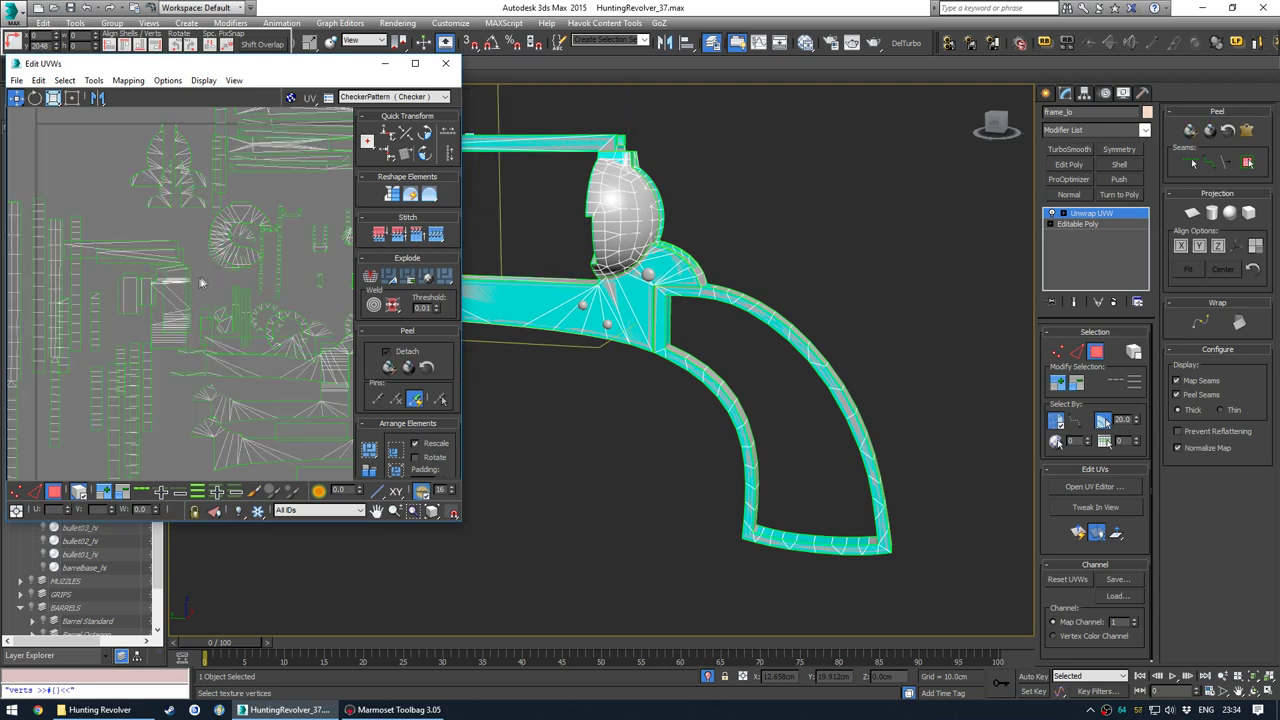
pyautogui.moveTo(200, 292); pyautogui.dragTo(172, 282, button='middle')
pyautogui.scroll(3, 218, 290)
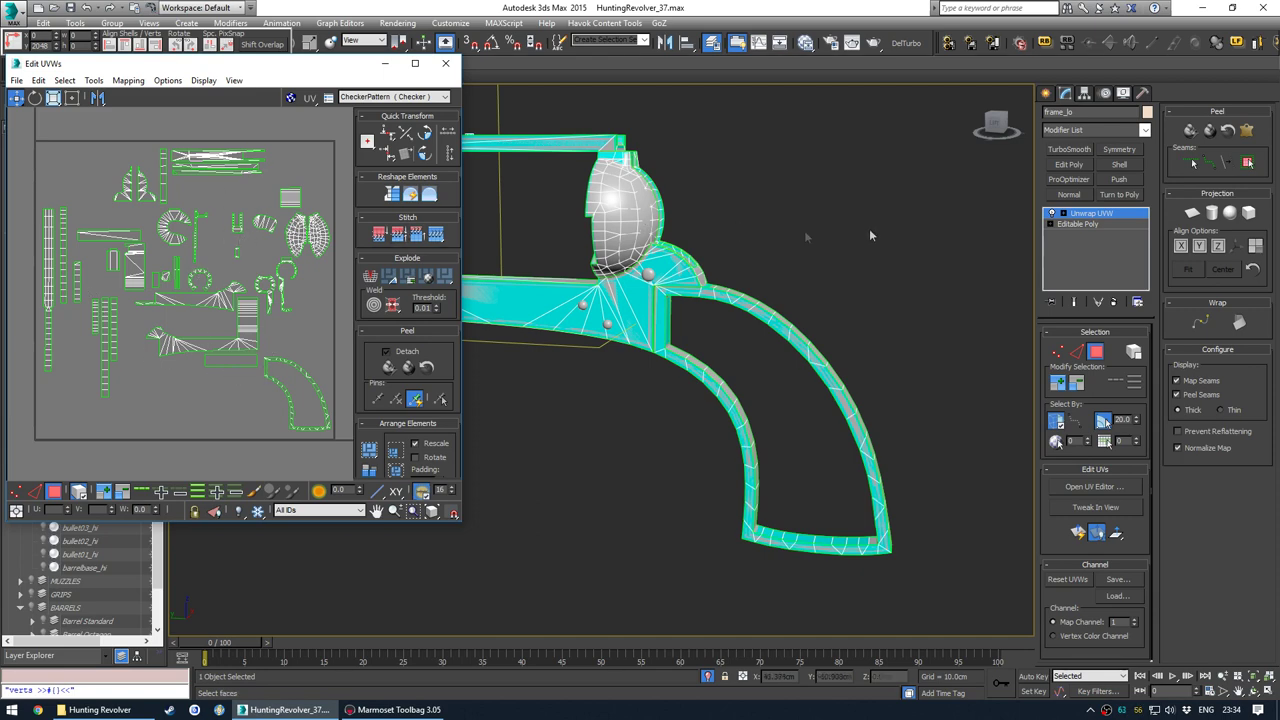
pyautogui.rightClick(1094, 214)
pyautogui.click(1135, 331)
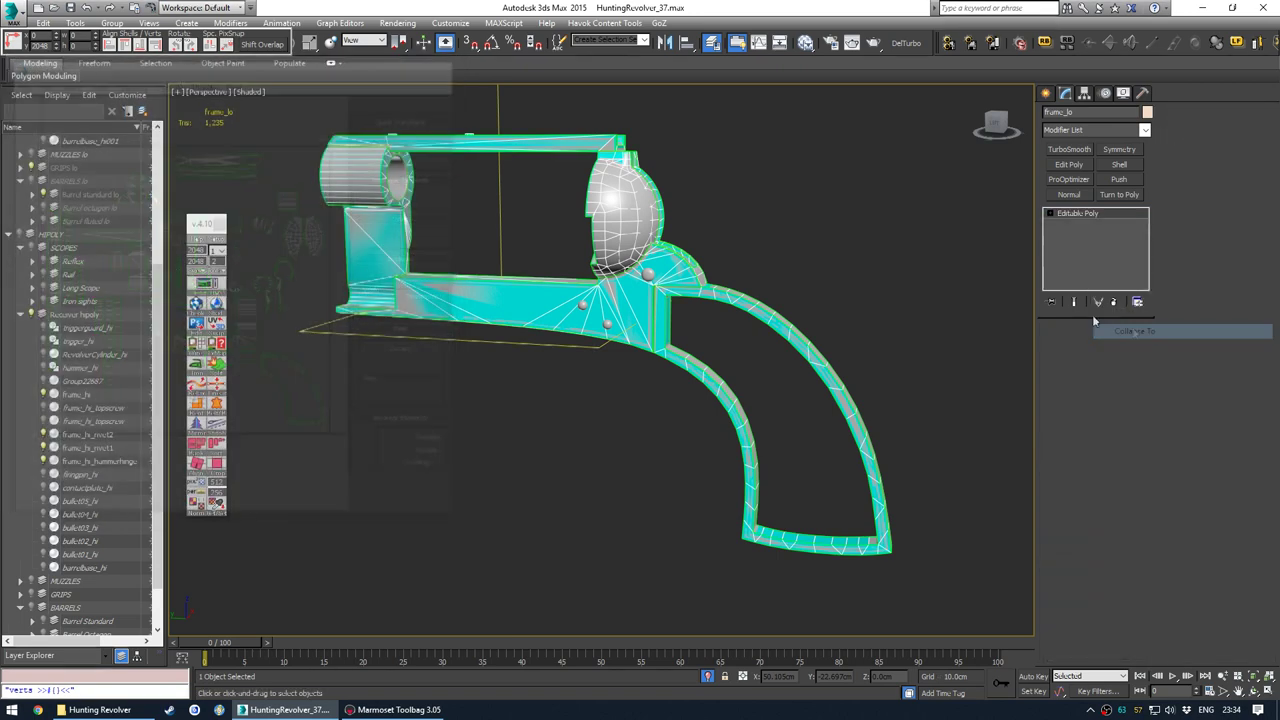
# - Select the low-poly frame together with the high-poly frame, rivets and hammer hinge, and start exporting the selection
pyautogui.click(719, 230)
pyautogui.click(632, 302)
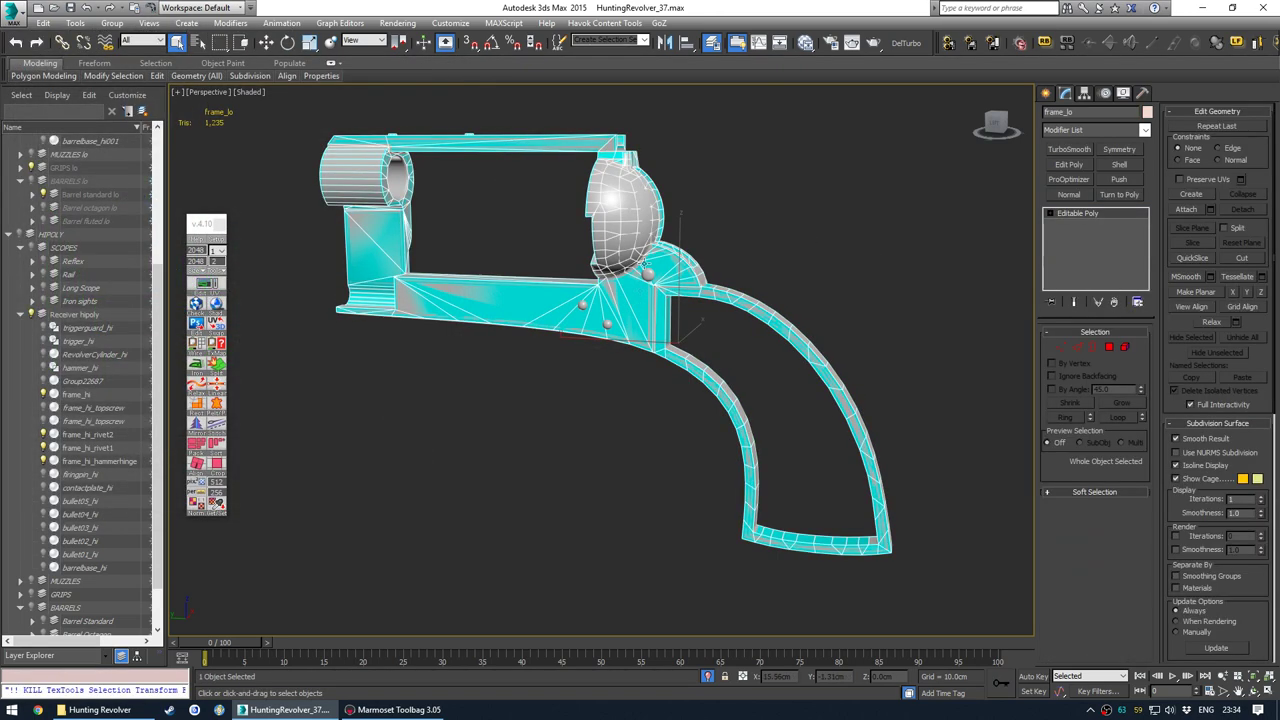
pyautogui.moveTo(697, 242); pyautogui.dragTo(700, 240)
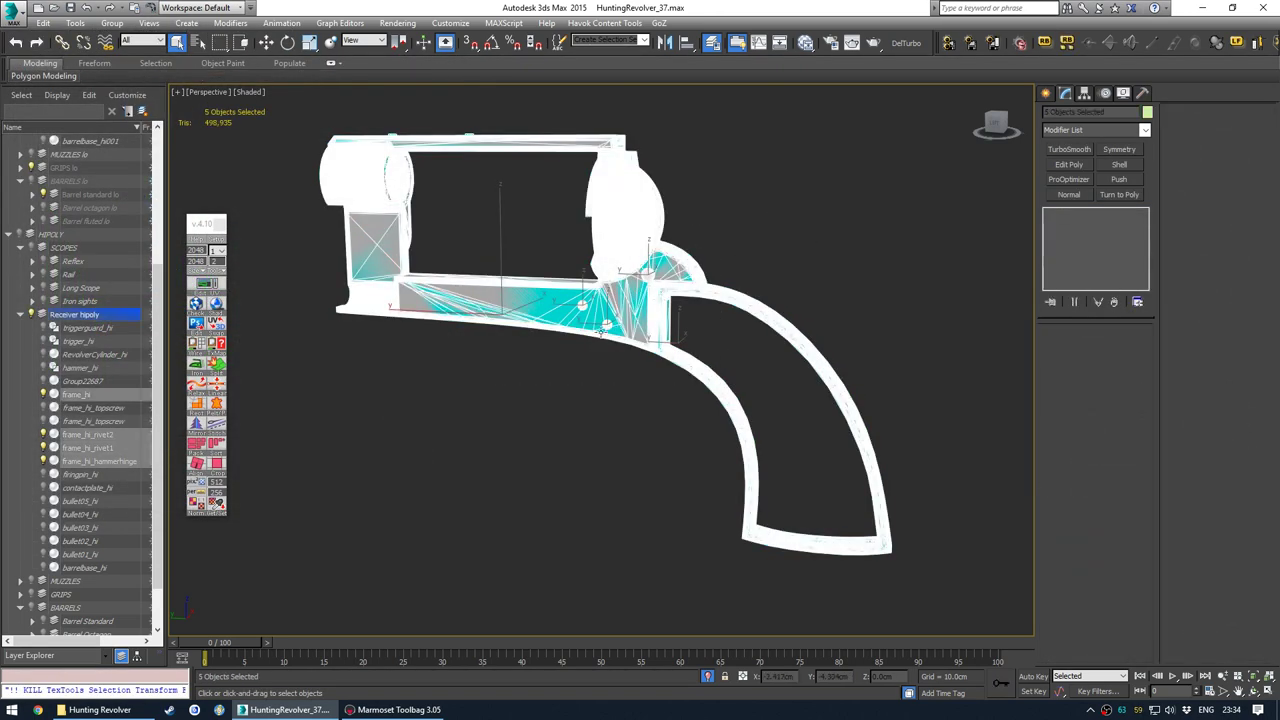
pyautogui.hotkey('alt', 'f')
pyautogui.press('e')
pyautogui.press('s')
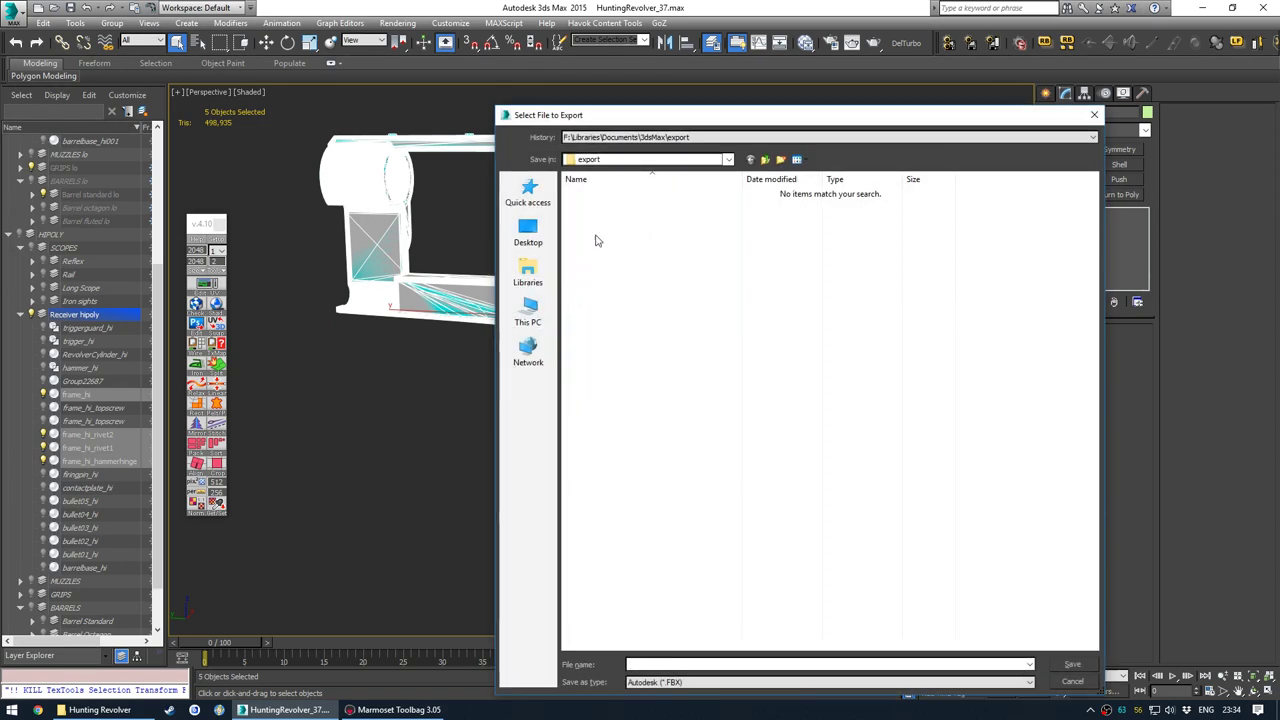
# - Browse to the Hunting Revolver folder for the export and create a subfolder named "Texturing Receiver" there
pyautogui.moveTo(613, 120); pyautogui.dragTo(427, 90)
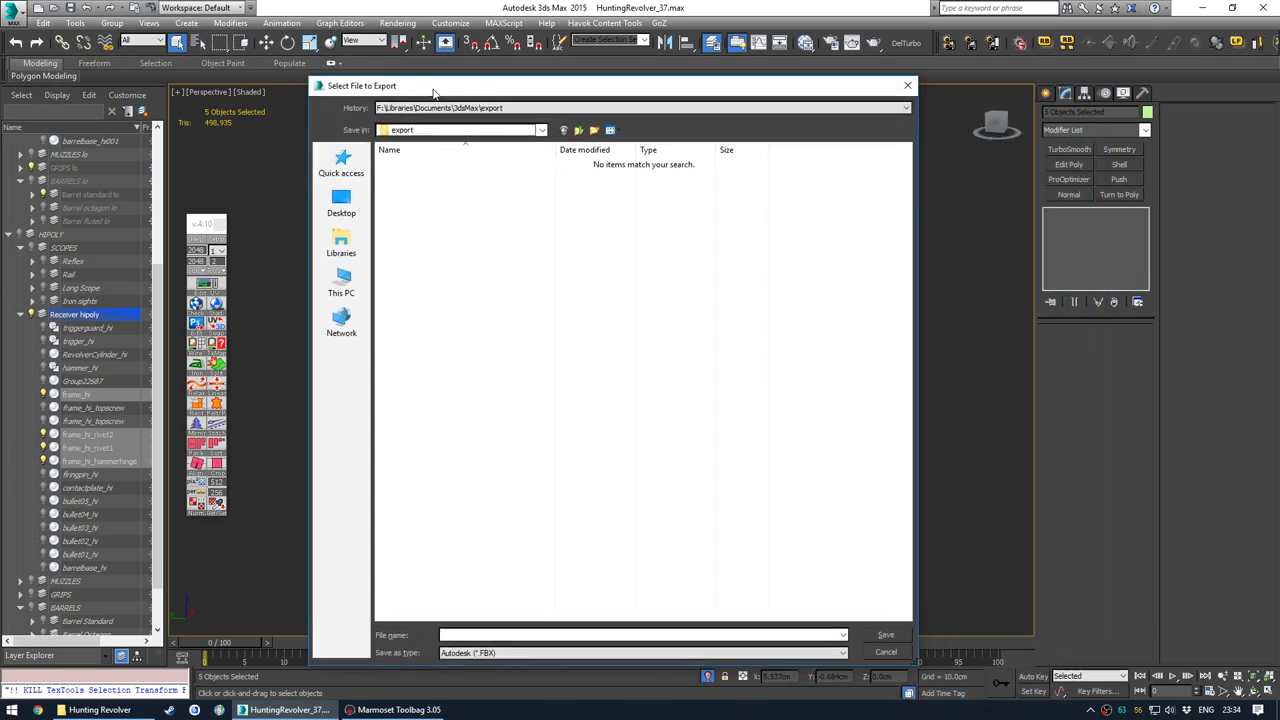
pyautogui.click(342, 165)
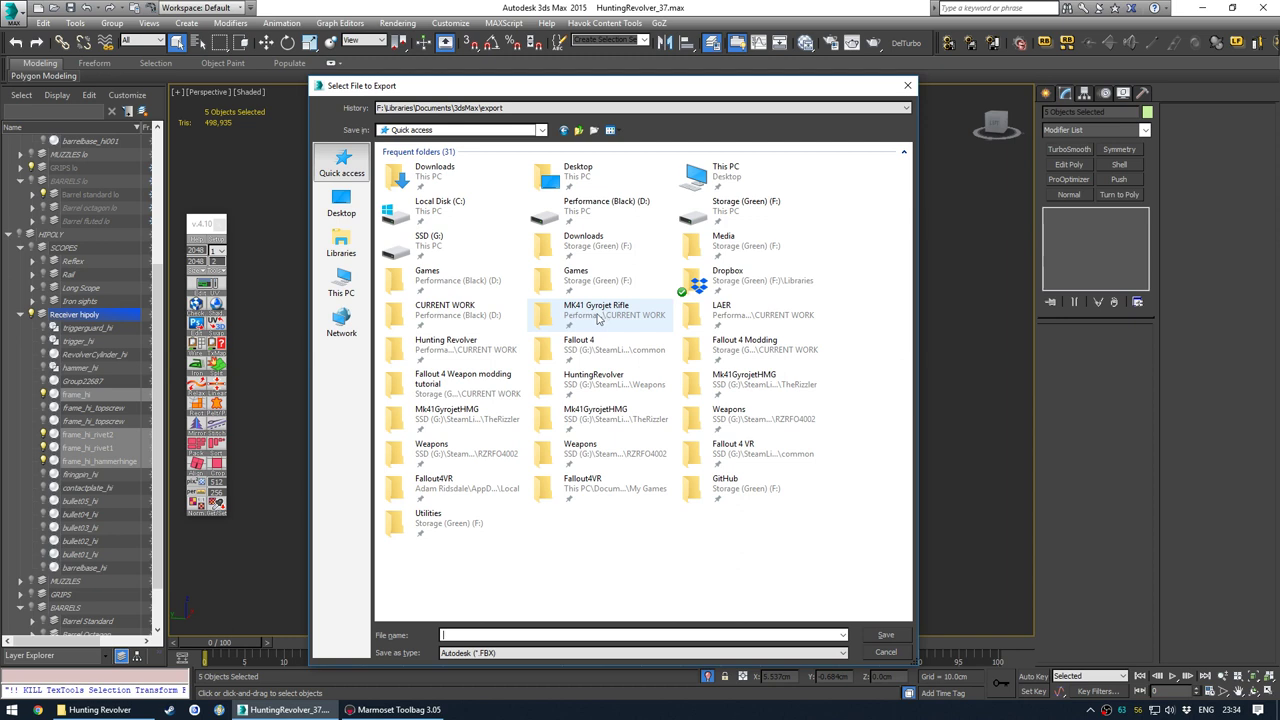
pyautogui.doubleClick(470, 350)
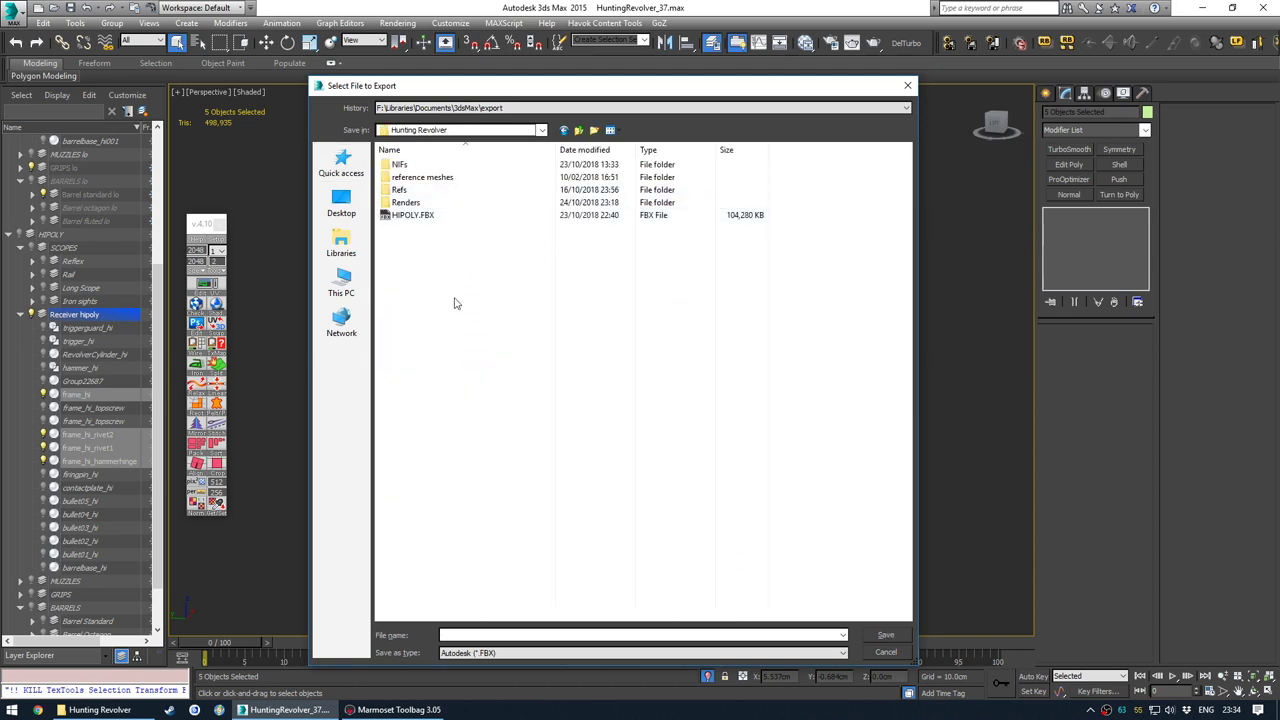
pyautogui.hotkey('ctrl', 'shift', 'n')
pyautogui.write('Texturing Receive')
pyautogui.press('Return')
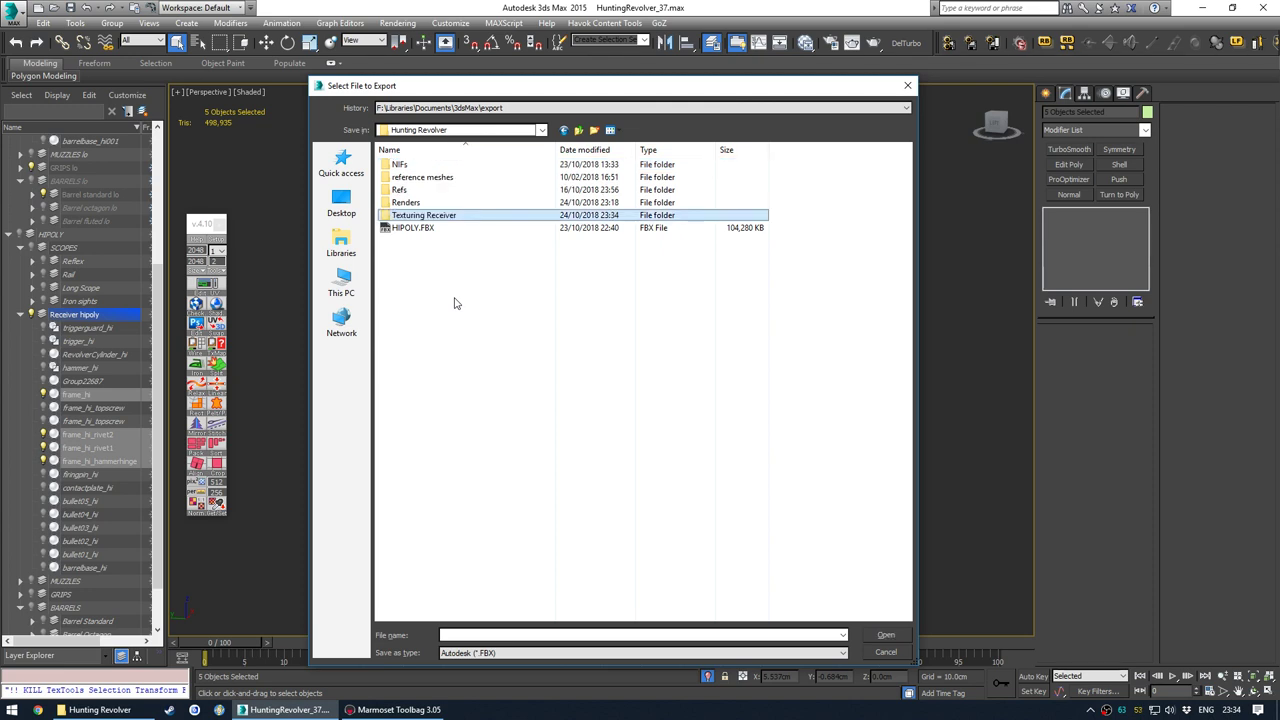
pyautogui.click(454, 303)
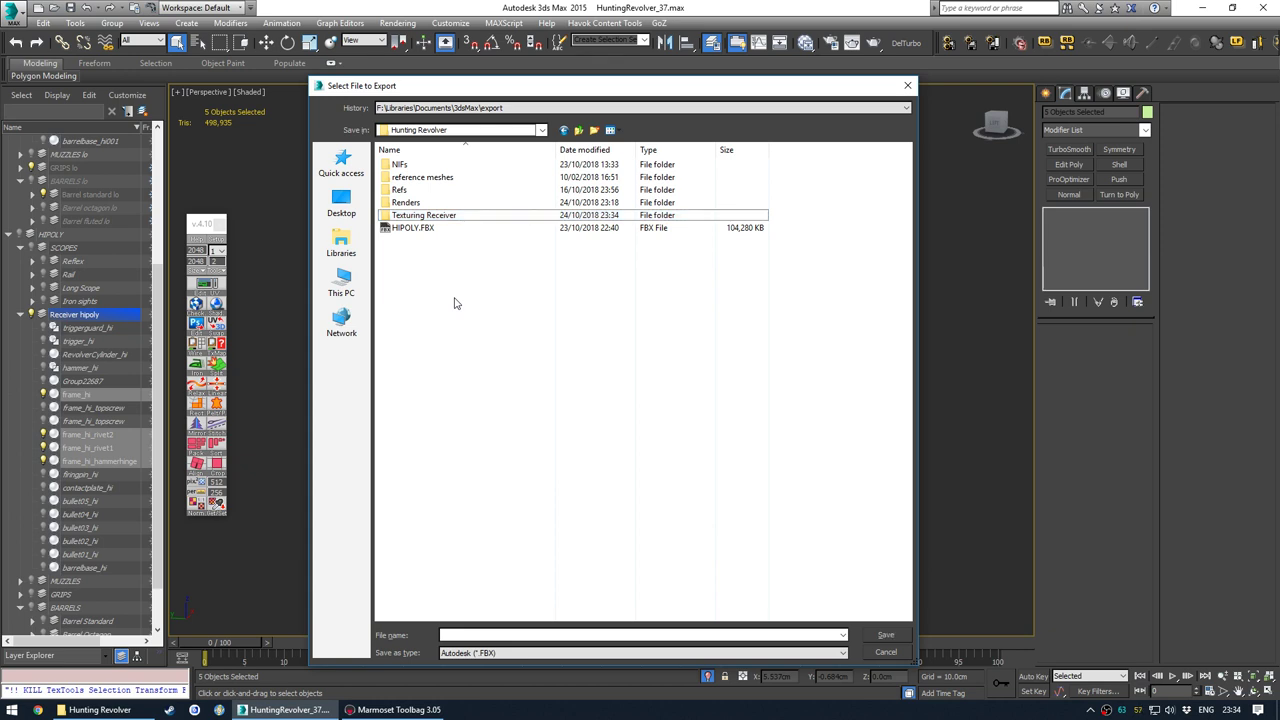
# - Create two more folders in the Hunting Revolver folder, named "Texturing Barrel Standard" and "Texturing Barrel Fluted"
pyautogui.hotkey('ctrl', 'shift', 'n')
pyautogui.write('Te')
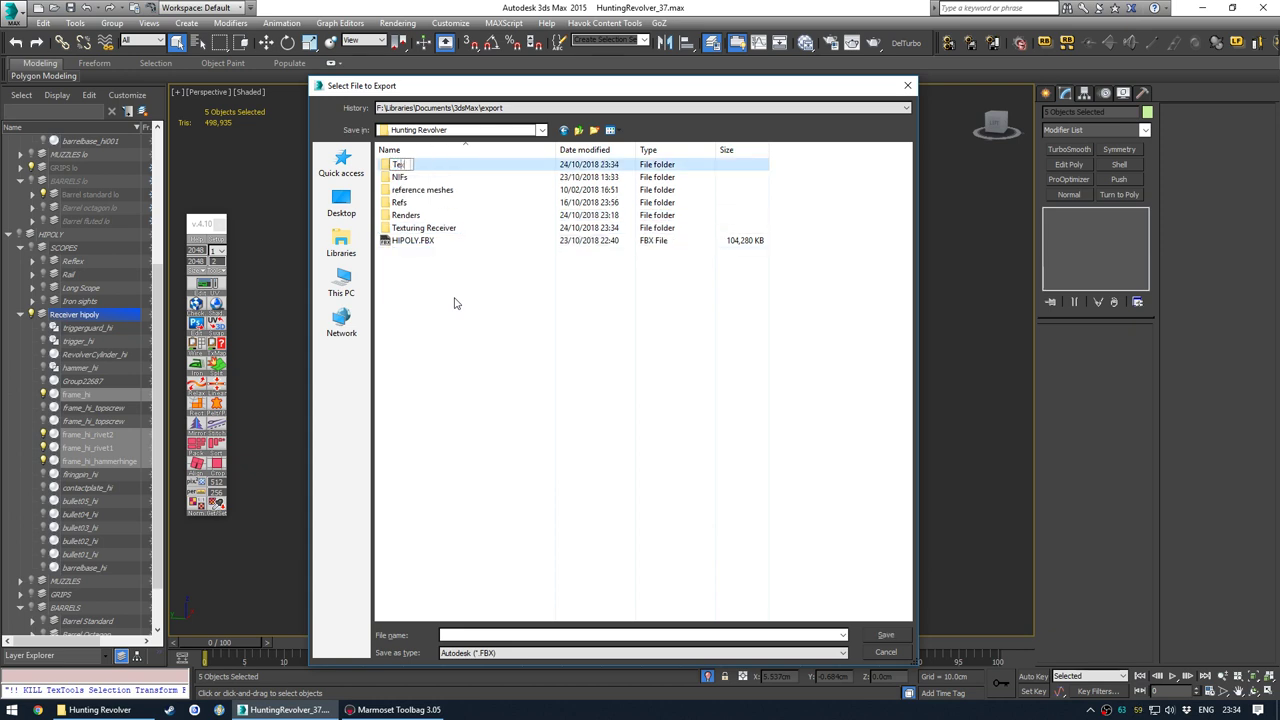
pyautogui.write('xturing Barrel Standard')
pyautogui.press('Return')
pyautogui.hotkey('ctrl', 'shift', 'n')
pyautogui.write('texturing Barrel Flute')
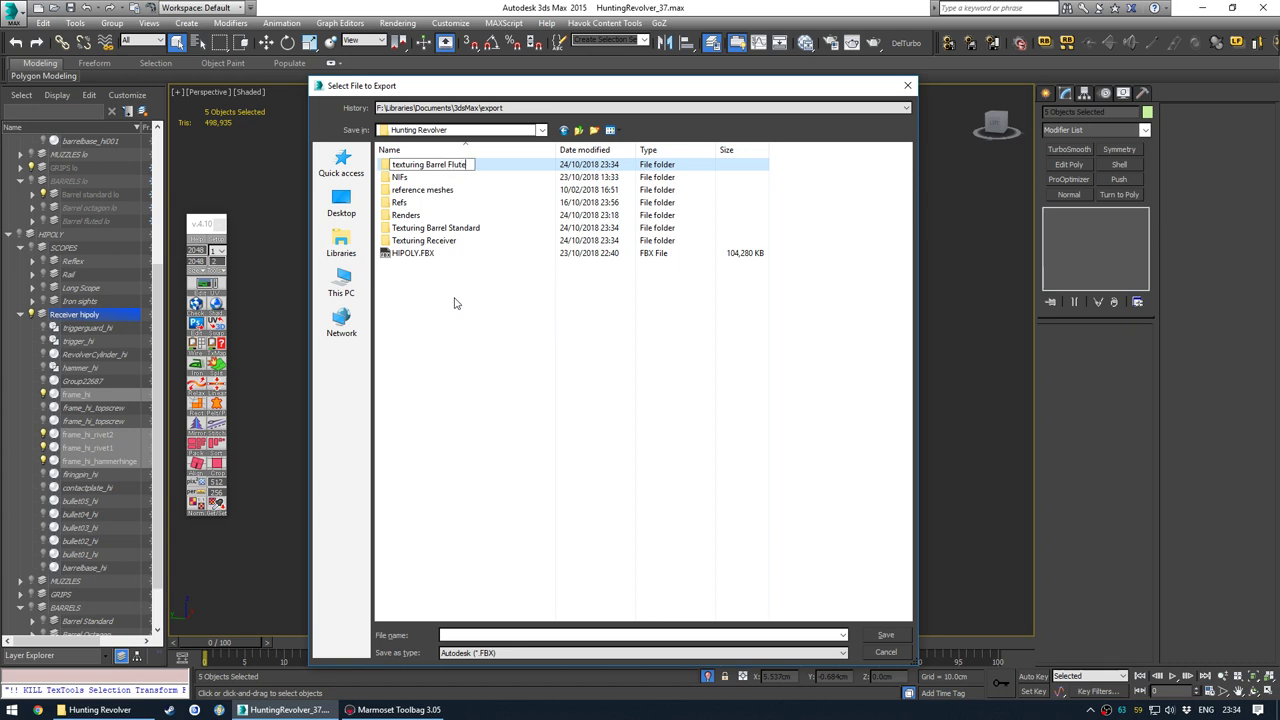
pyautogui.press('Delete')
pyautogui.write('T')
pyautogui.press('Return')
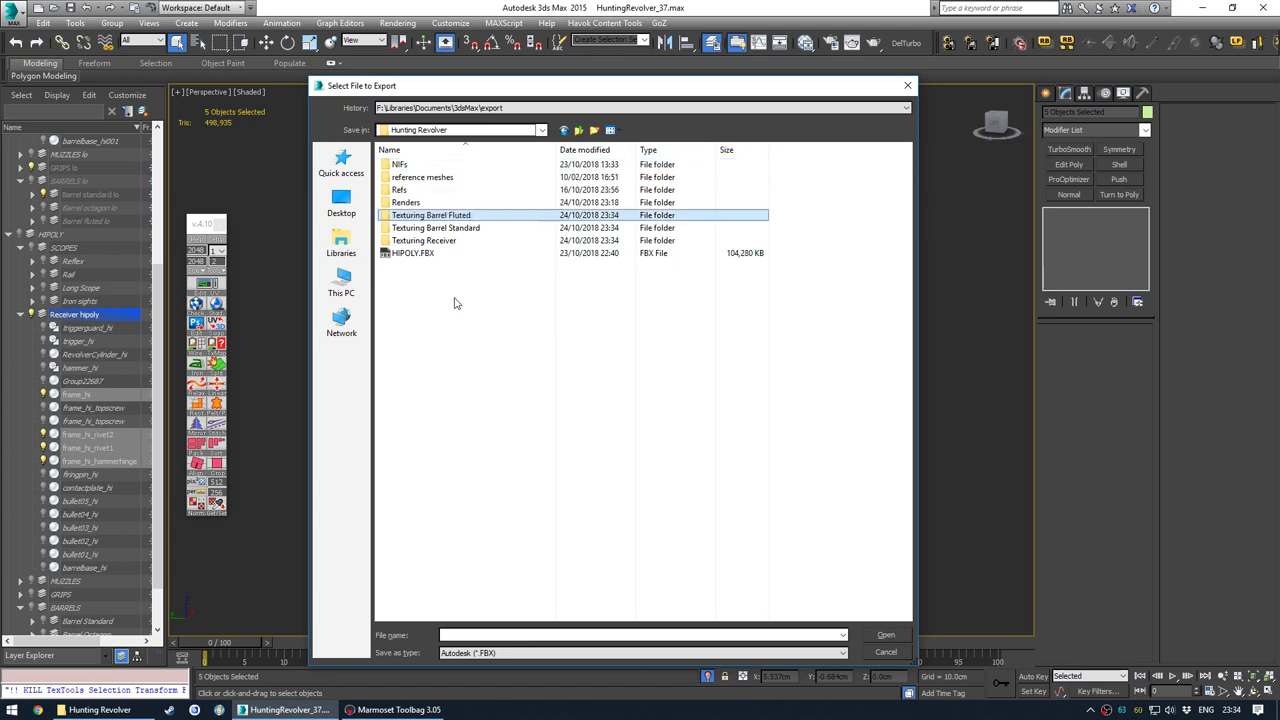
# - Open the Texturing Receiver folder and create the subfolders "SP textures" and "marmo bake" in it
pyautogui.click(447, 241)
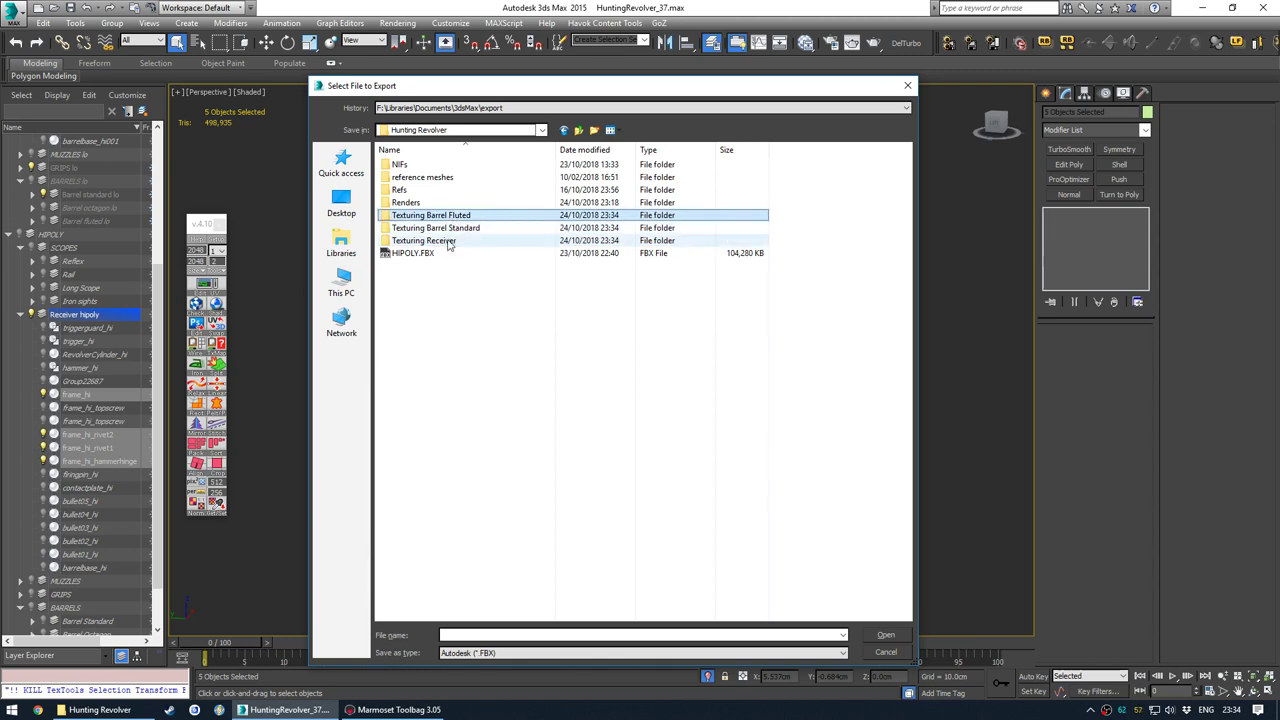
pyautogui.doubleClick(451, 246)
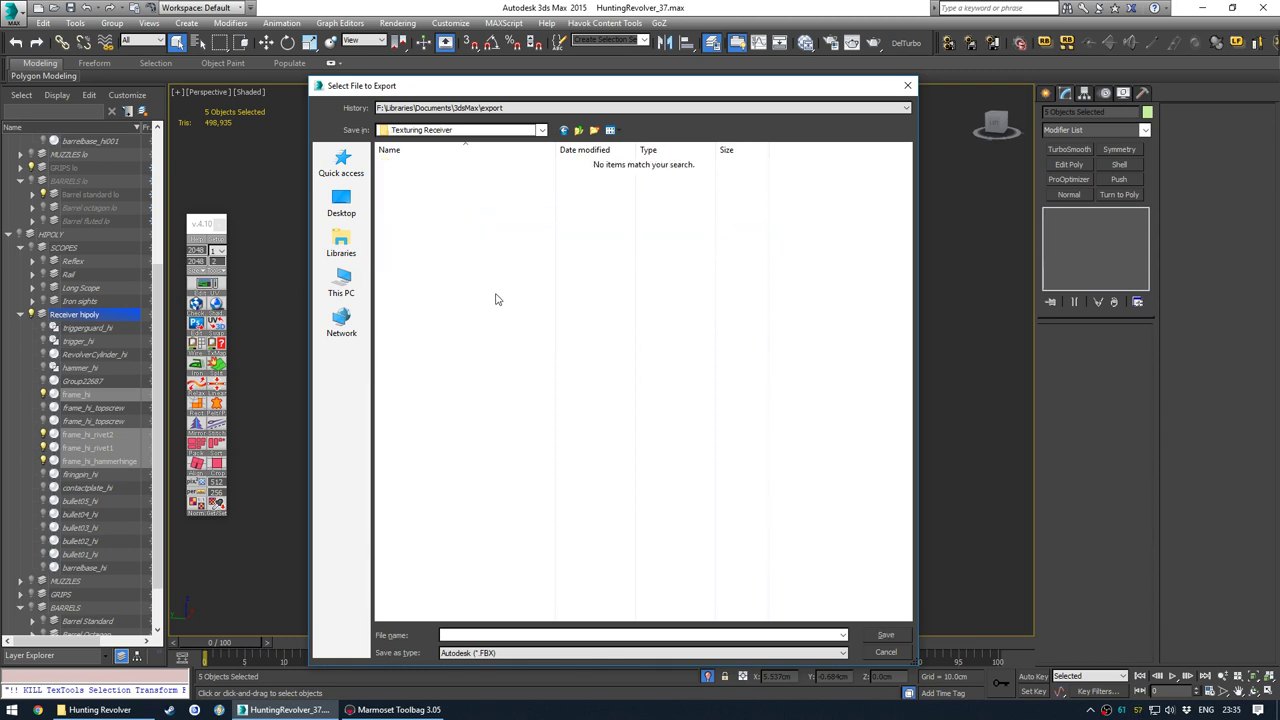
pyautogui.hotkey('ctrl', 'shift', 'n')
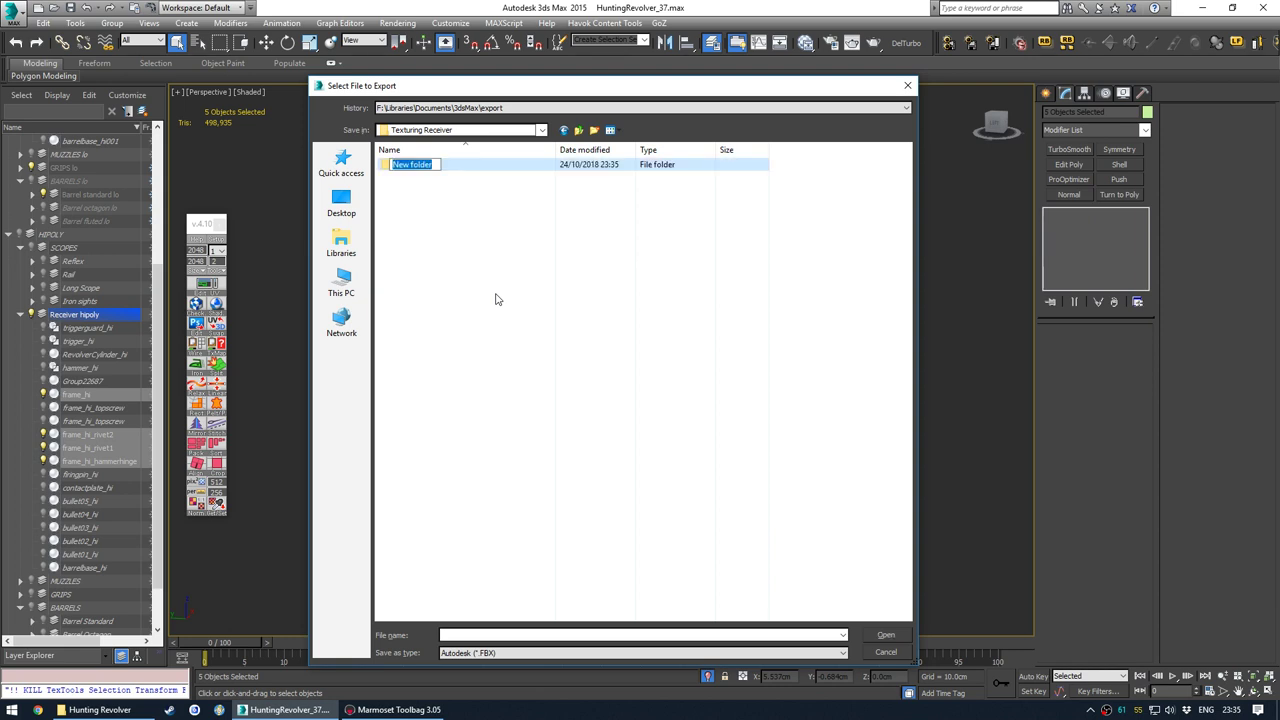
pyautogui.write('SP textures')
pyautogui.press('Return')
pyautogui.hotkey('ctrl', 'shift', 'n')
pyautogui.write('marmo bake')
pyautogui.press('Return')
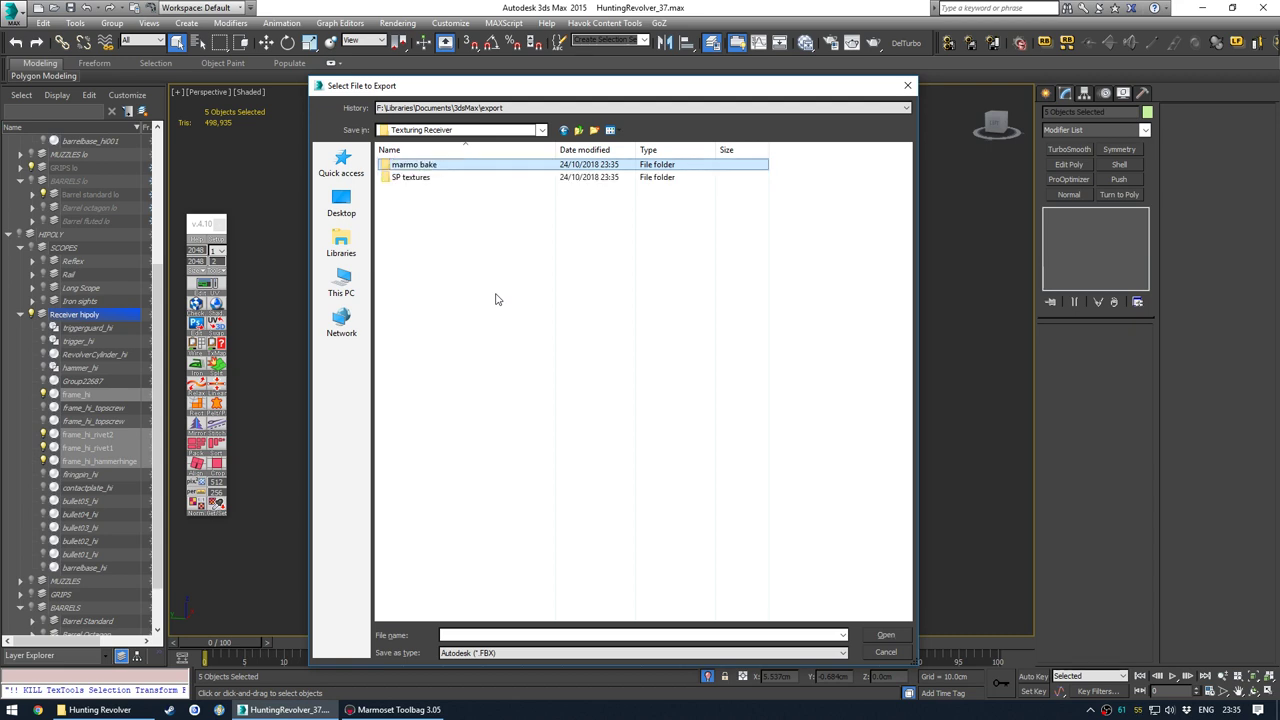
pyautogui.click(438, 179)
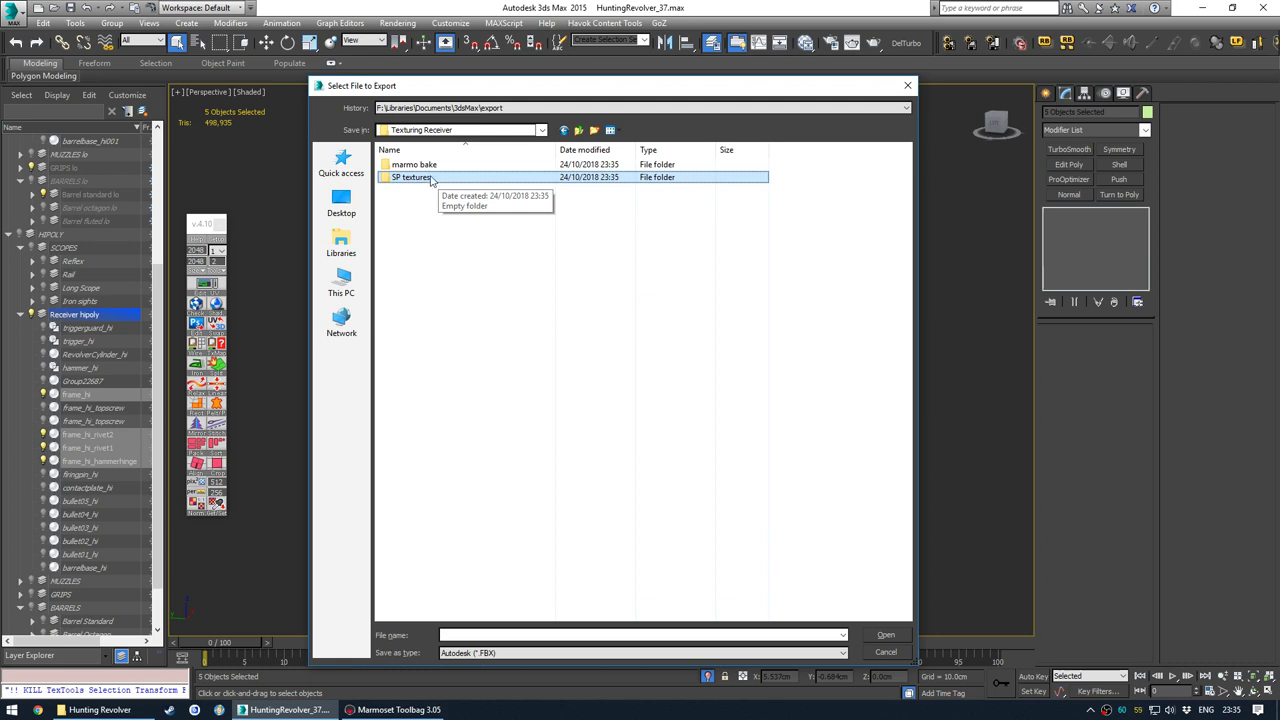
pyautogui.click(428, 179)
pyautogui.moveTo(433, 177); pyautogui.dragTo(404, 188)
pyautogui.click(406, 195)
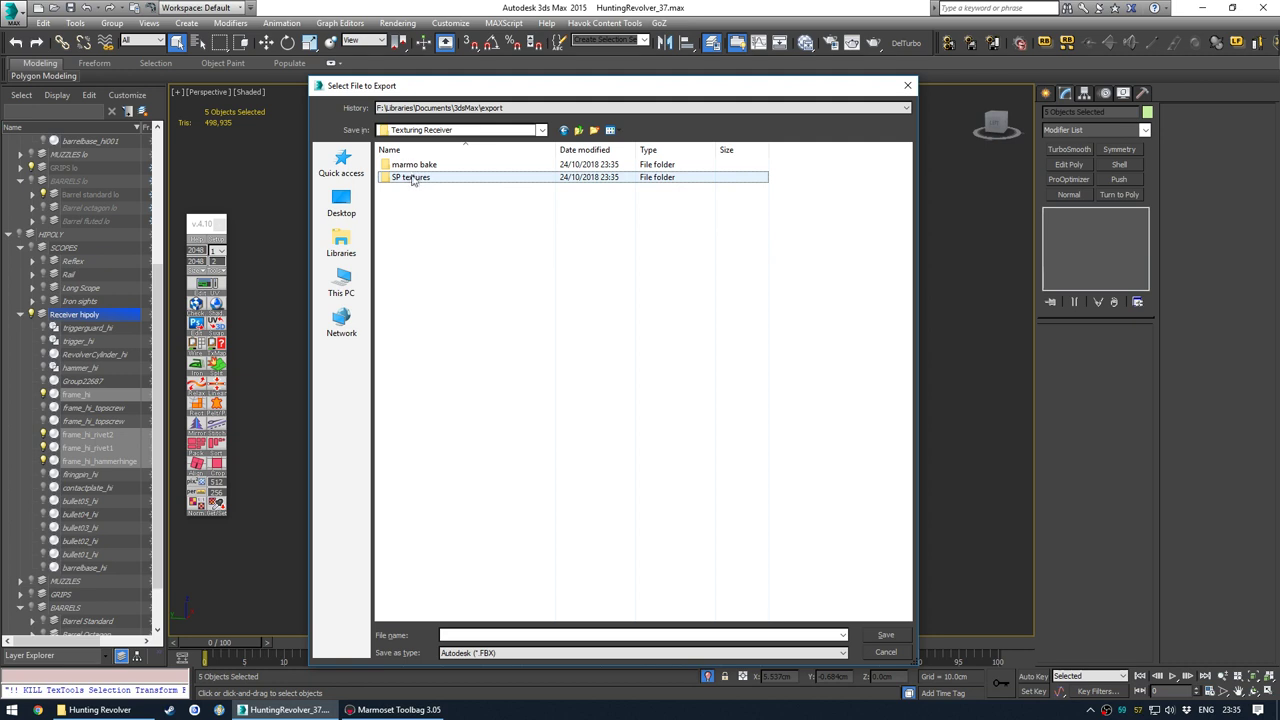
pyautogui.click(427, 205)
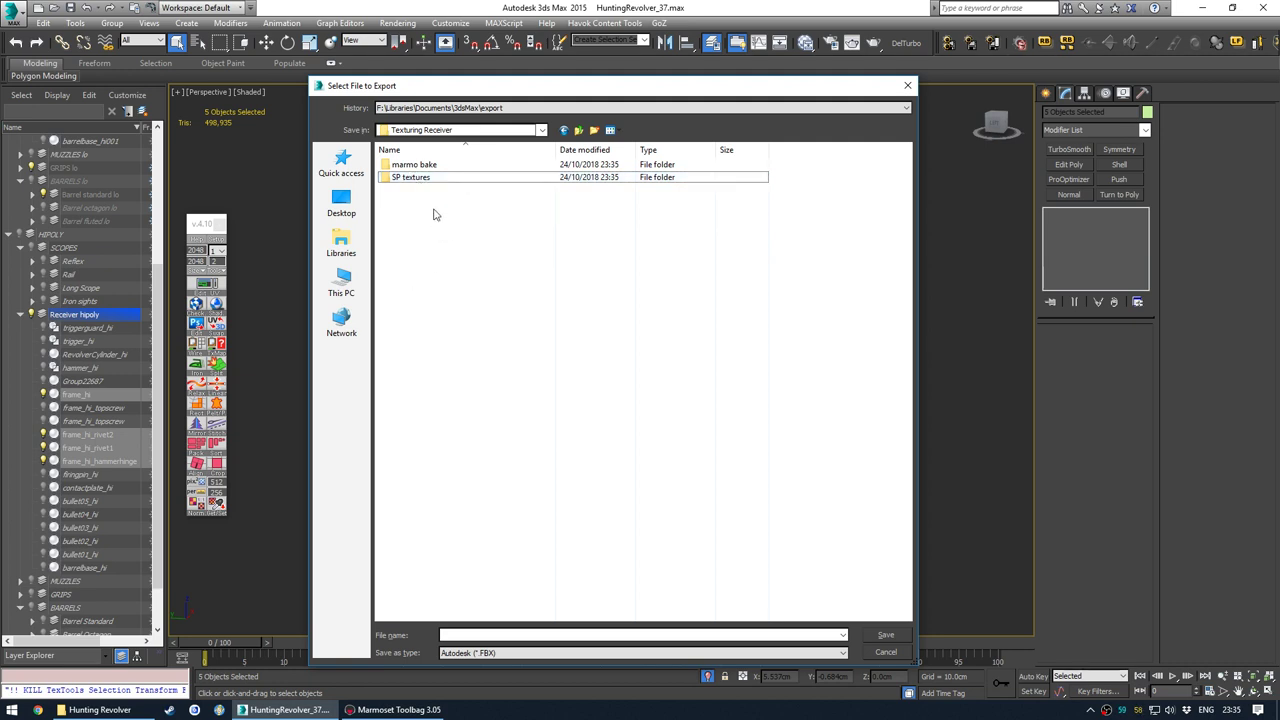
pyautogui.click(406, 179)
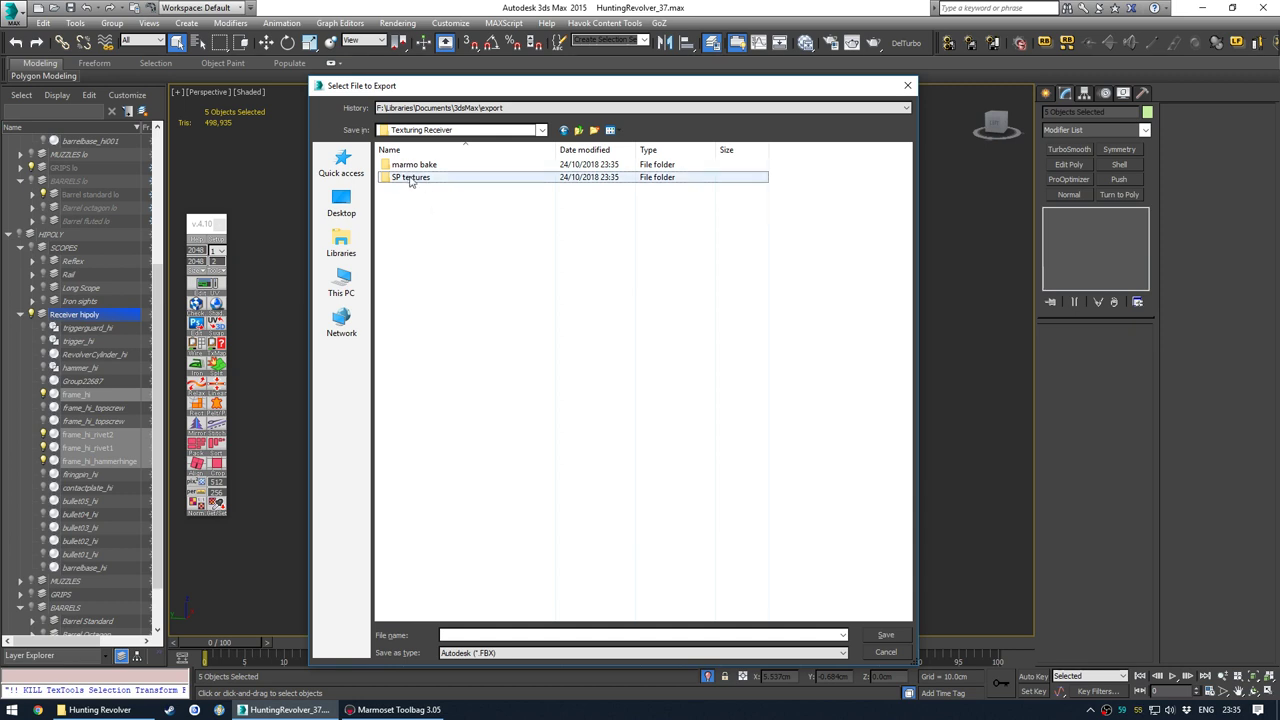
pyautogui.click(427, 194)
pyautogui.click(420, 180)
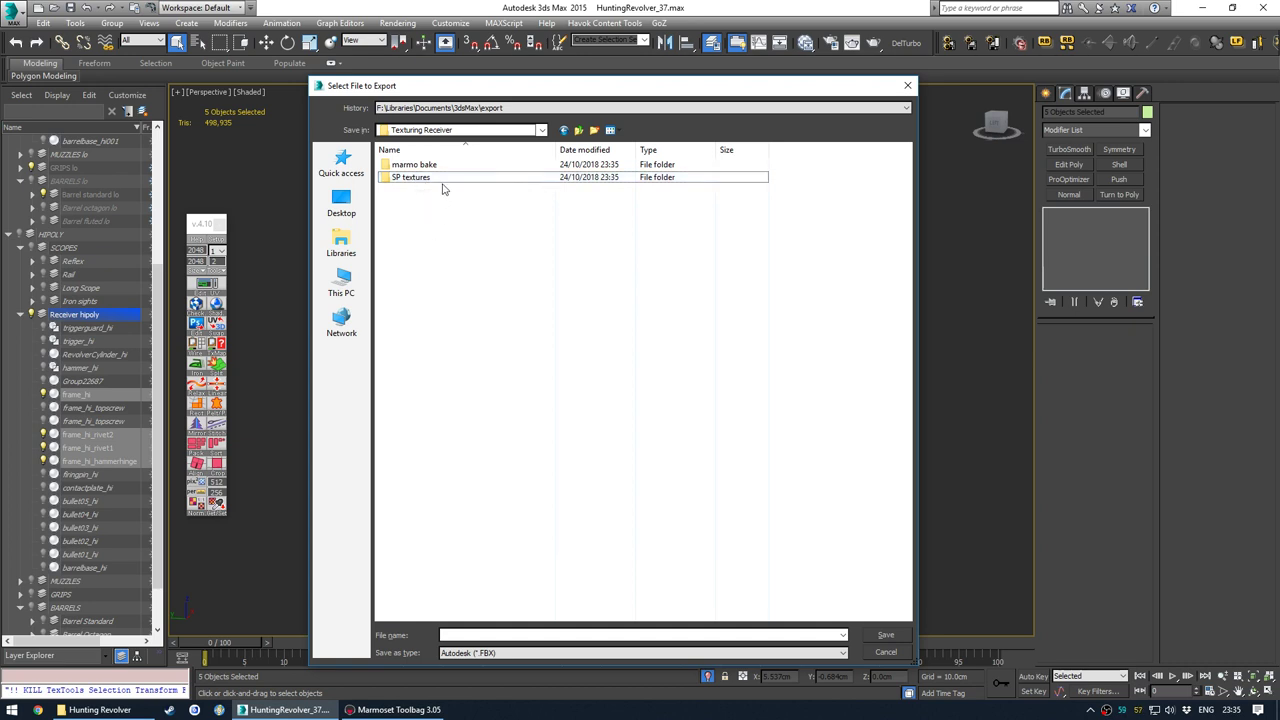
# - Save the FBX export in the Texturing Receiver folder under the name "Hunting revolver receiver bake"
pyautogui.click(473, 633)
pyautogui.moveTo(548, 80); pyautogui.dragTo(529, 58)
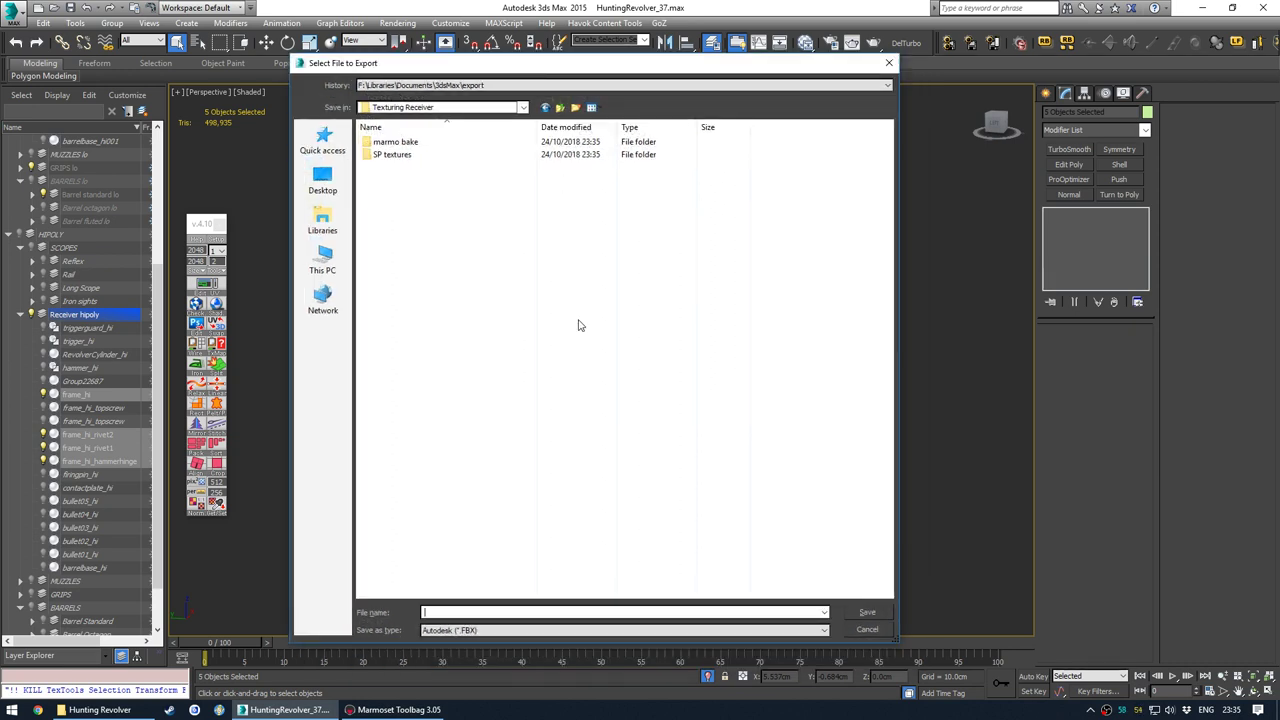
pyautogui.write('Hunting revolver receiver bake')
pyautogui.press('Return')
# - Review the FBX geometry, unit and axis options, run the export, and dismiss the TurboSmooth tessellation warning
pyautogui.moveTo(793, 146); pyautogui.dragTo(565, 64)
pyautogui.scroll(-5, 445, 468)
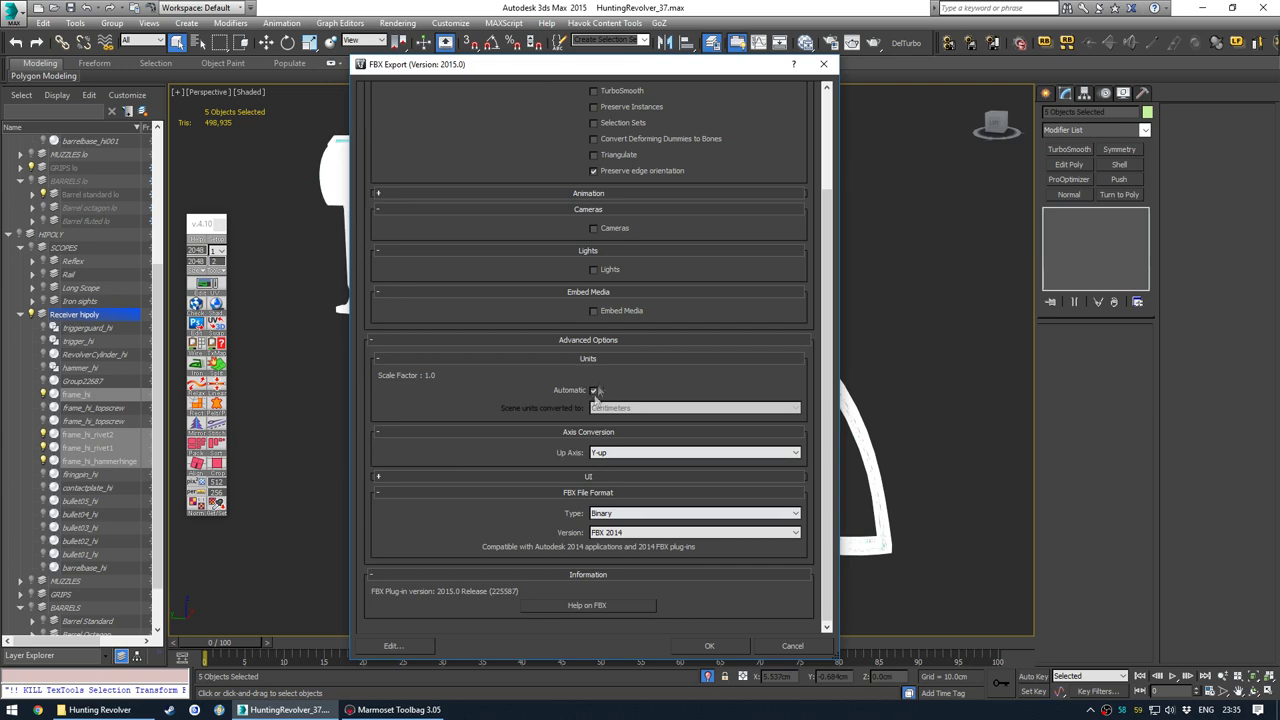
pyautogui.scroll(3, 618, 397)
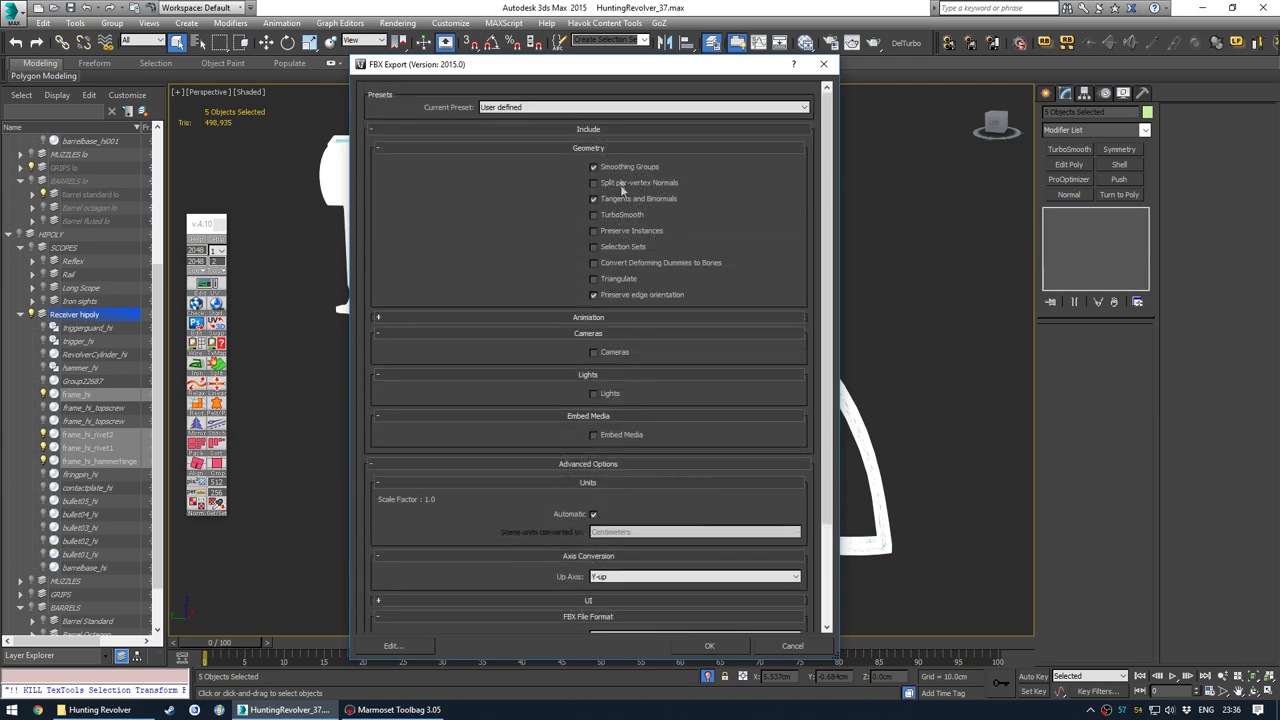
pyautogui.scroll(-3, 622, 190)
pyautogui.click(711, 646)
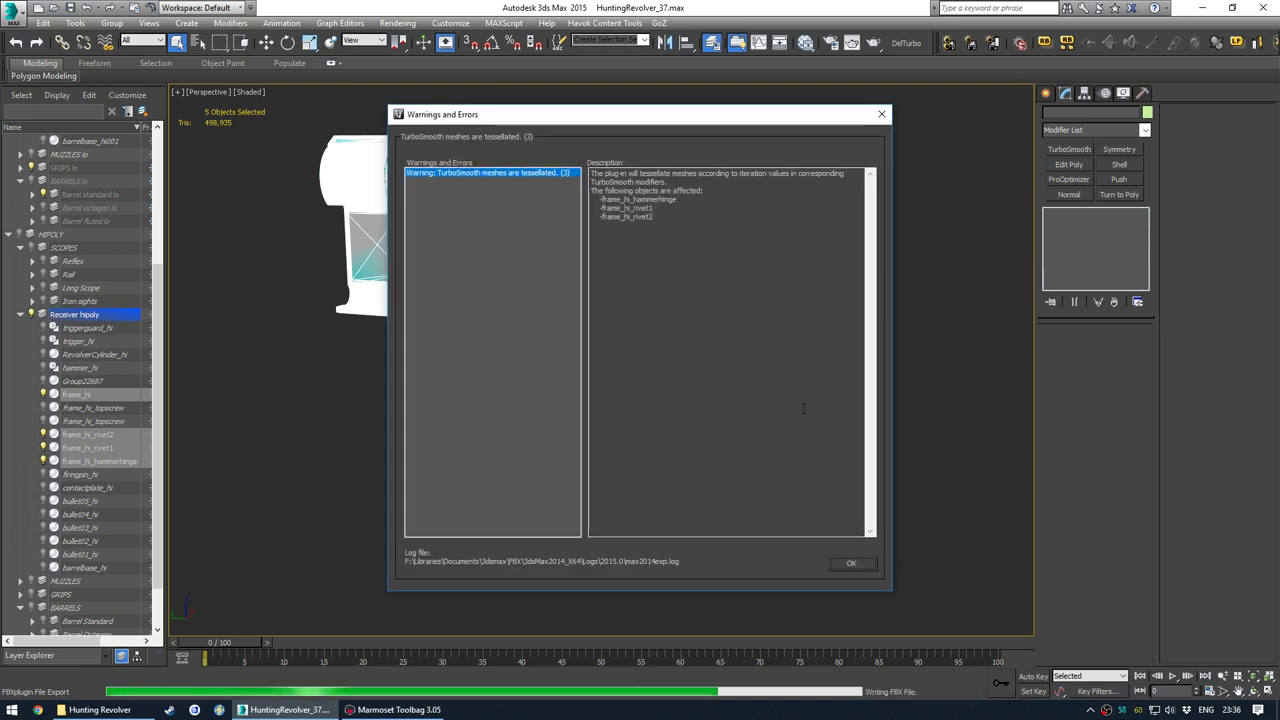
pyautogui.moveTo(512, 117); pyautogui.dragTo(660, 252)
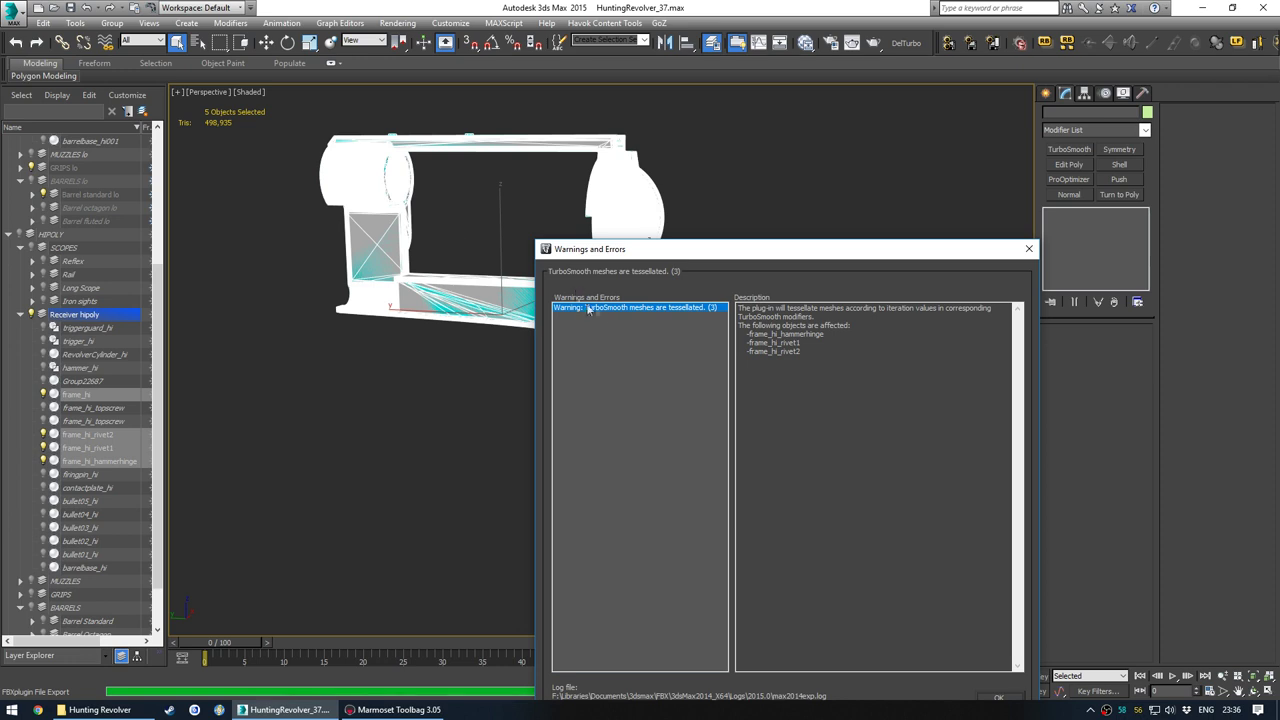
pyautogui.moveTo(661, 249); pyautogui.dragTo(711, 329)
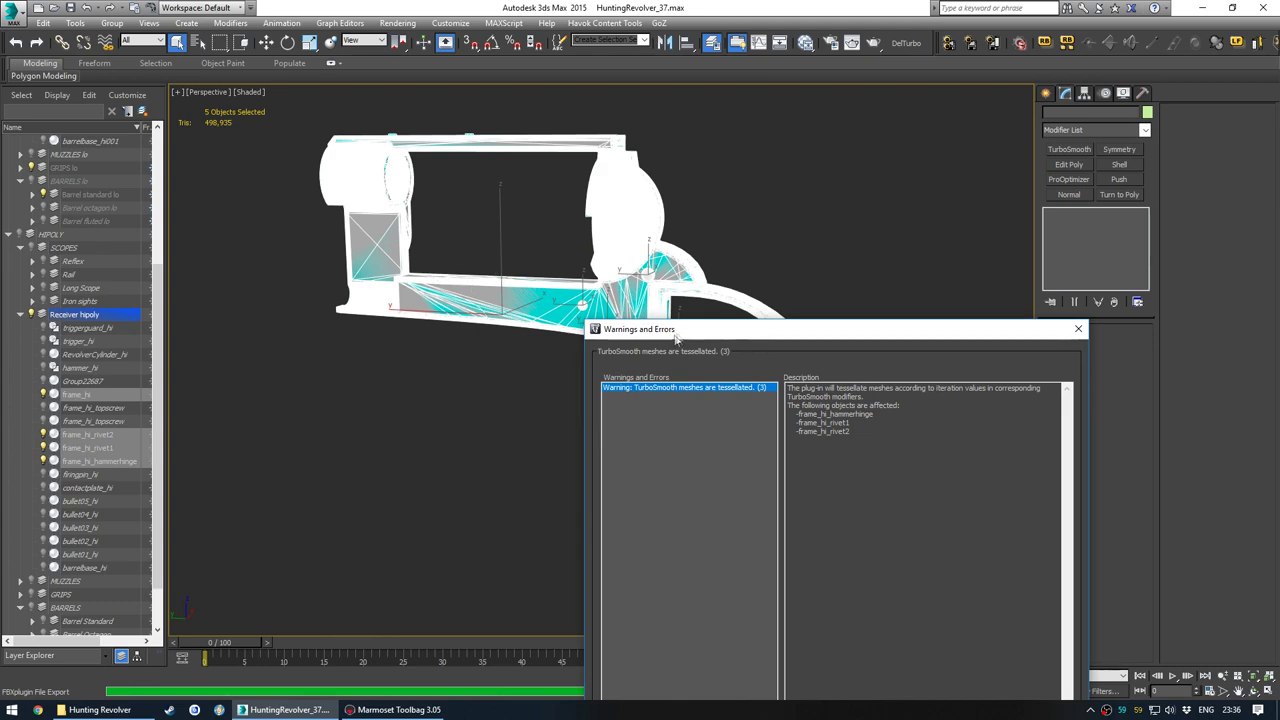
pyautogui.moveTo(685, 332); pyautogui.dragTo(462, 138)
pyautogui.click(824, 585)
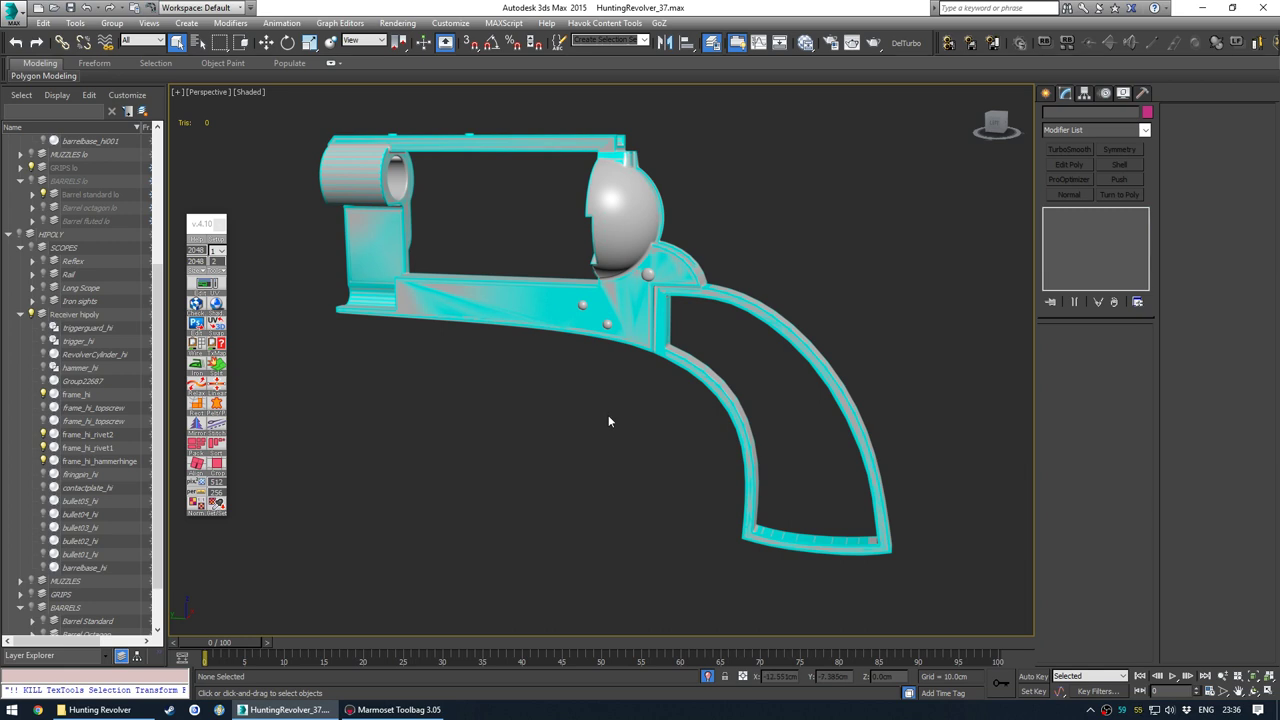
# - Switch to Marmoset Toolbag, delete the existing baker and add a fresh one to the scene
pyautogui.click(393, 710)
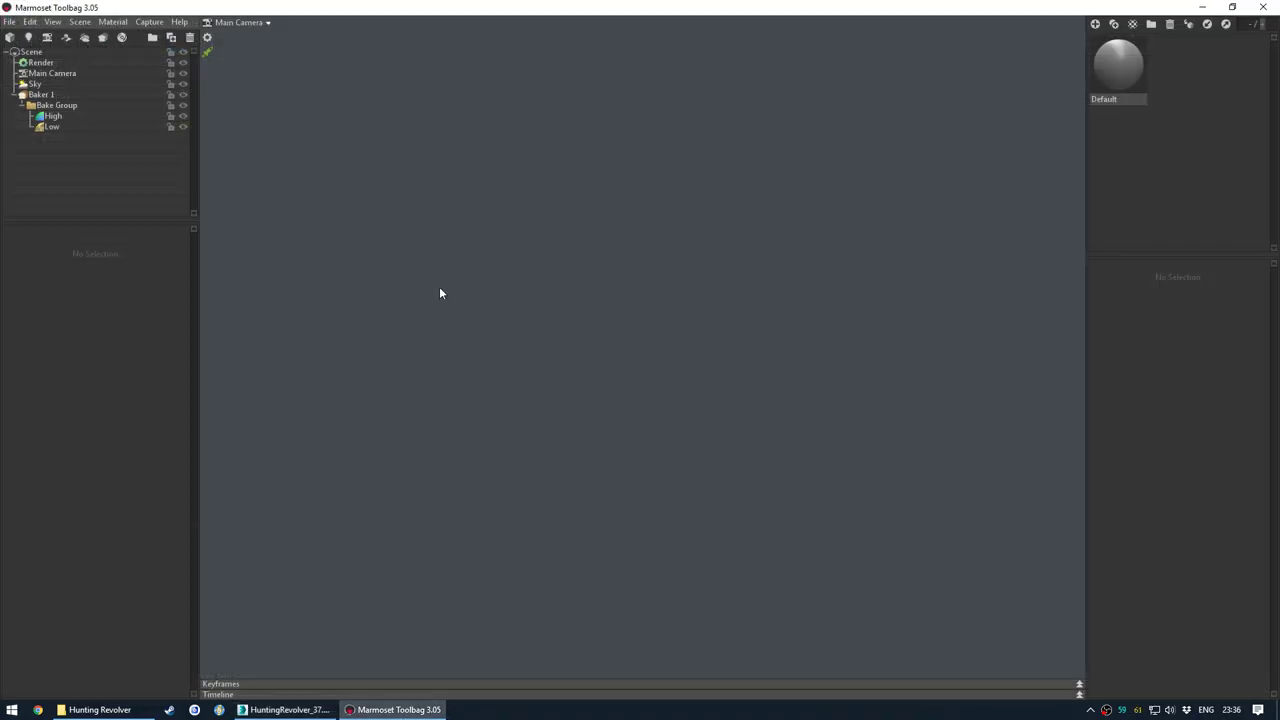
pyautogui.click(49, 94)
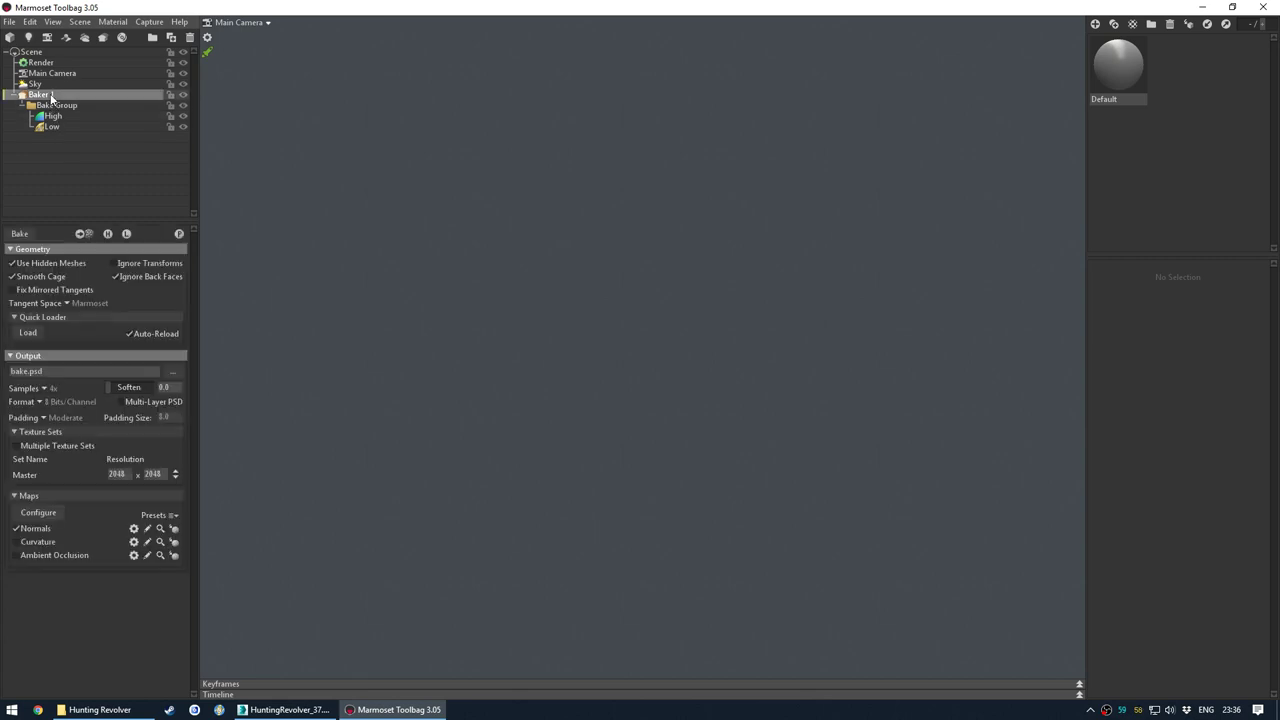
pyautogui.press('Delete')
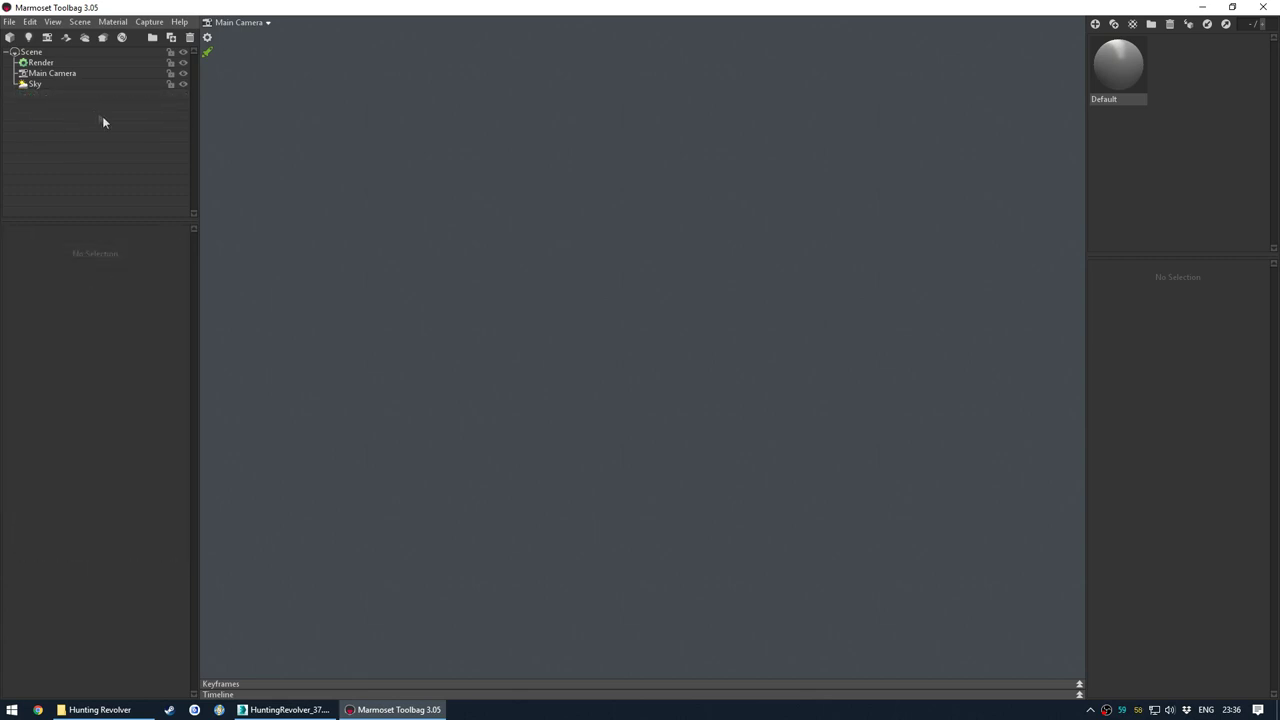
pyautogui.click(103, 40)
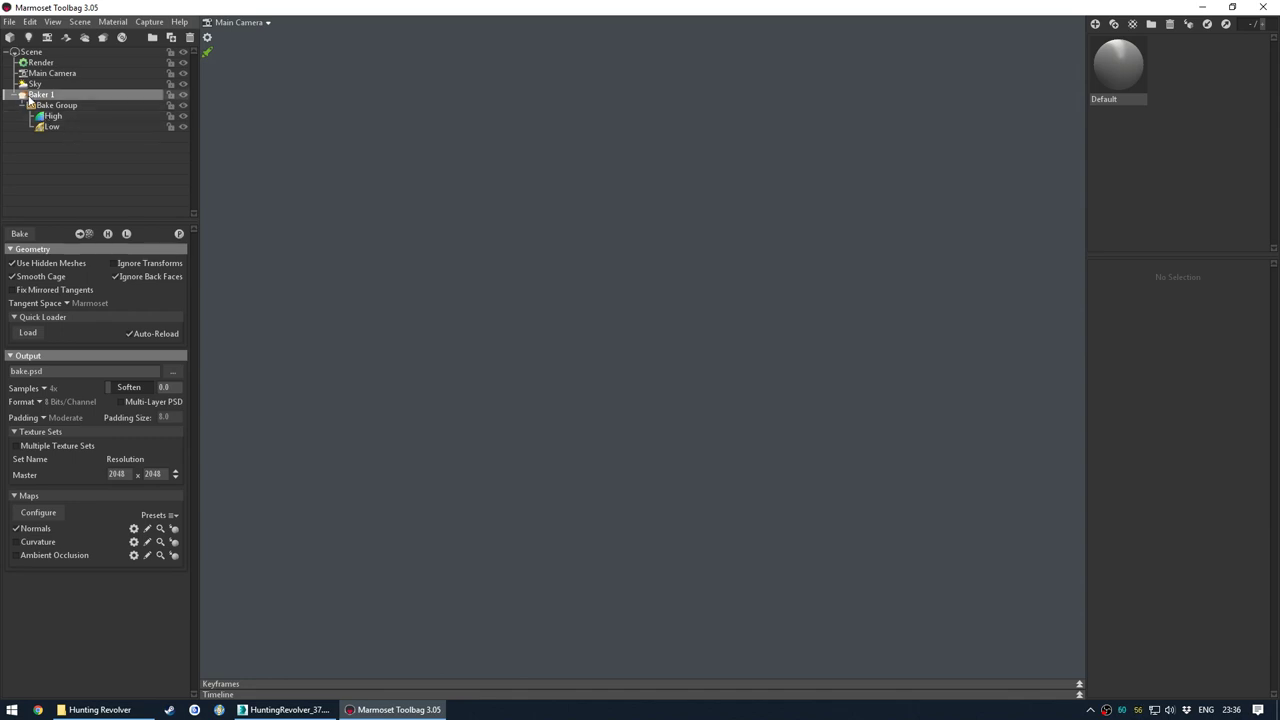
# - Load the exported receiver bake file from the Texturing Receiver folder into the baker with the Quick Loader
pyautogui.click(28, 332)
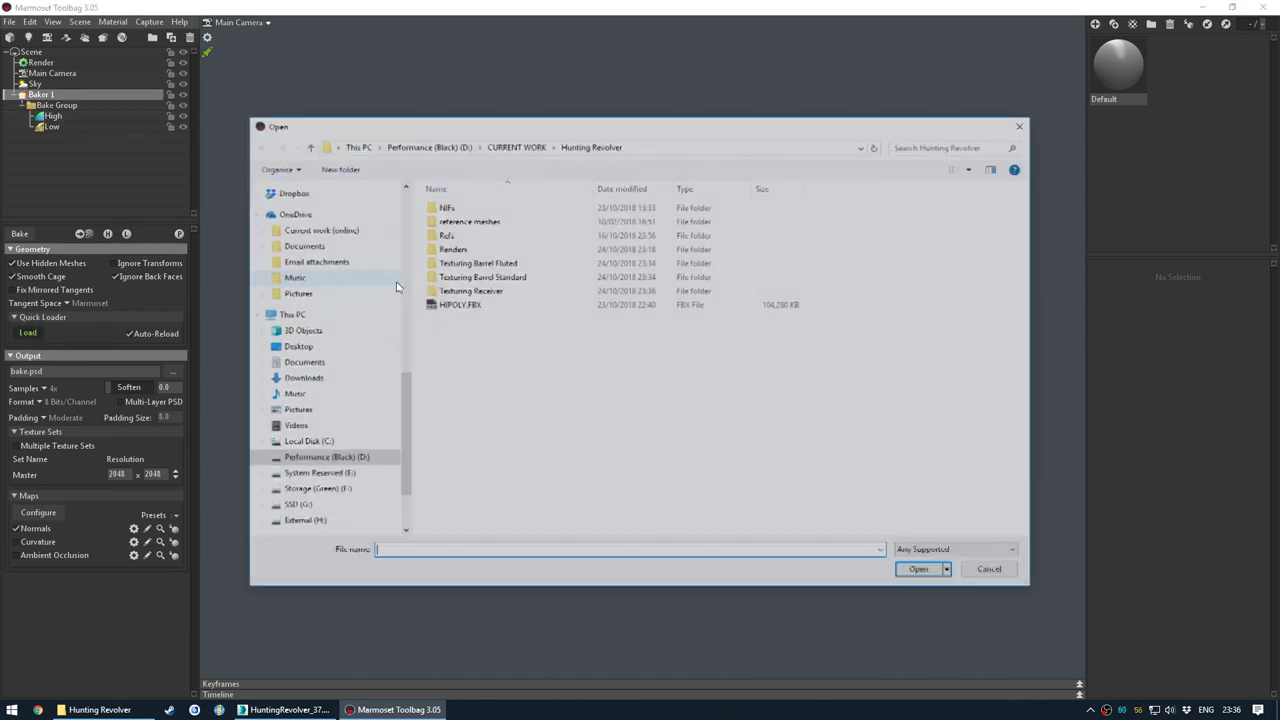
pyautogui.doubleClick(484, 290)
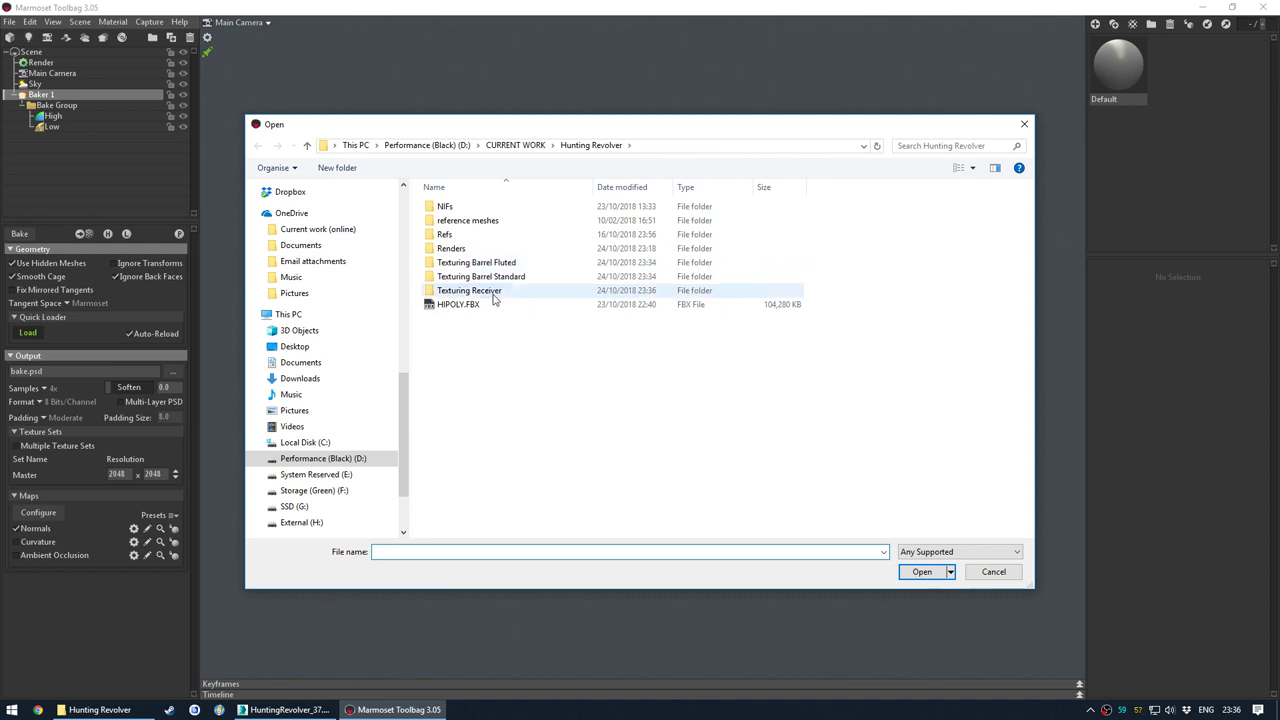
pyautogui.doubleClick(500, 207)
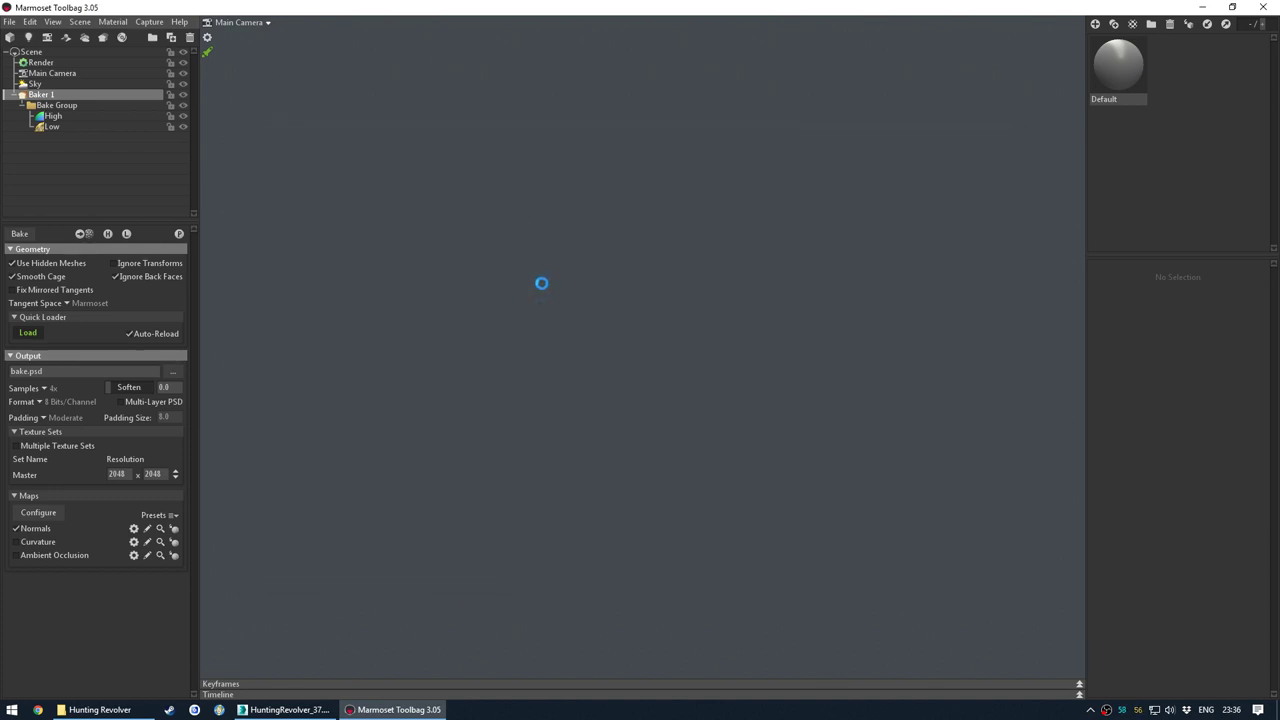
# - Apply the Default material to all the frame meshes in the baker and inspect the model
pyautogui.click(440, 354)
pyautogui.moveTo(440, 354); pyautogui.dragTo(537, 423)
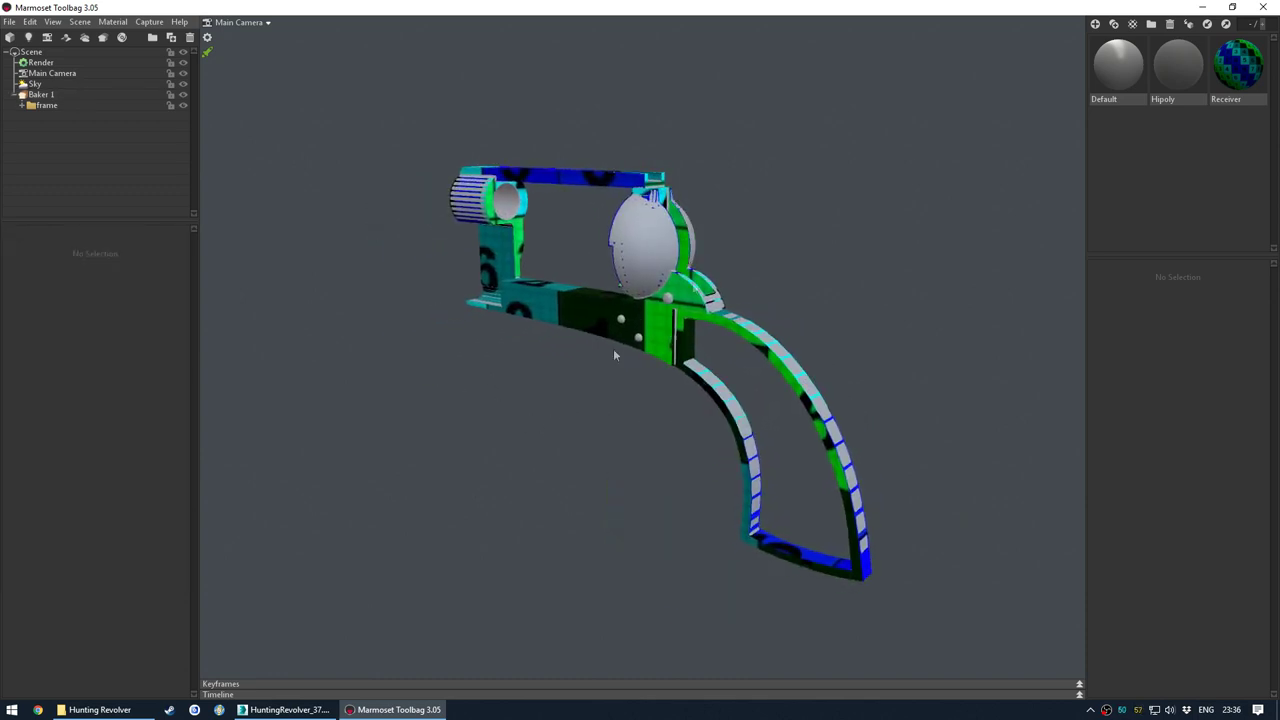
pyautogui.moveTo(1109, 70); pyautogui.dragTo(80, 98)
pyautogui.click(594, 397)
pyautogui.moveTo(594, 397); pyautogui.dragTo(665, 399)
# - Expand the frame bake group and check which meshes are sorted into its High and Low groups
pyautogui.click(45, 95)
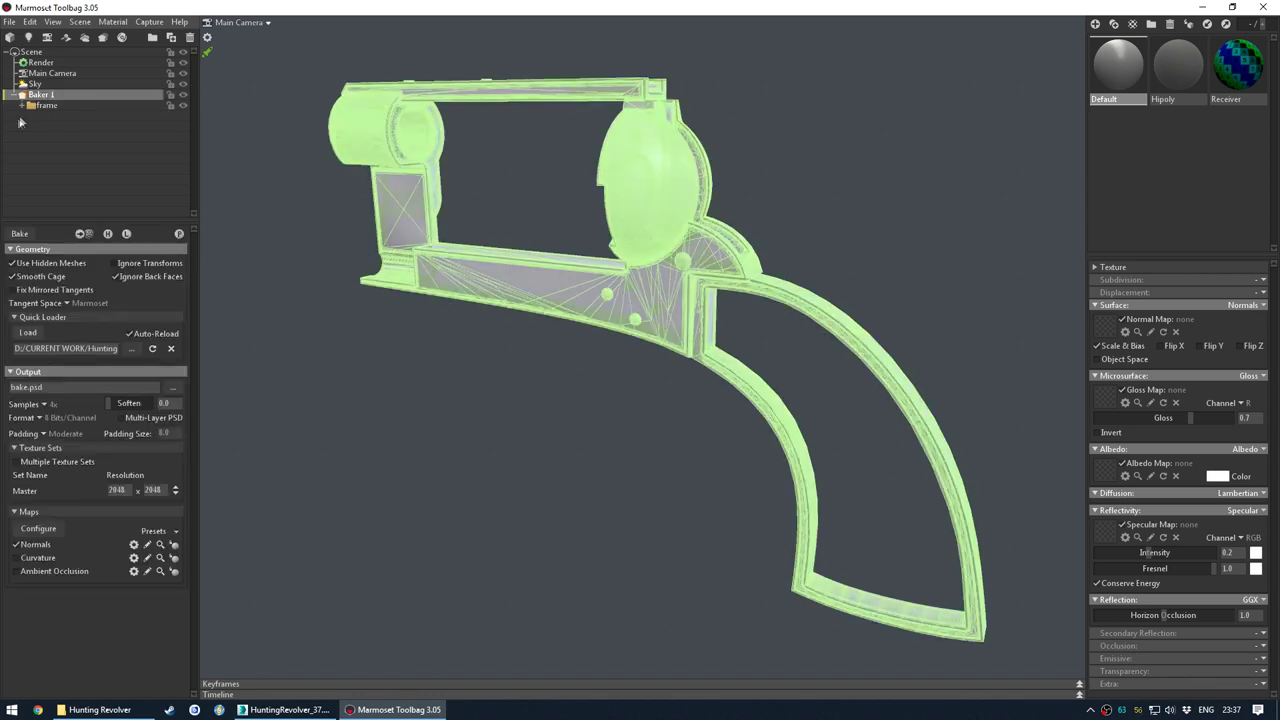
pyautogui.click(22, 107)
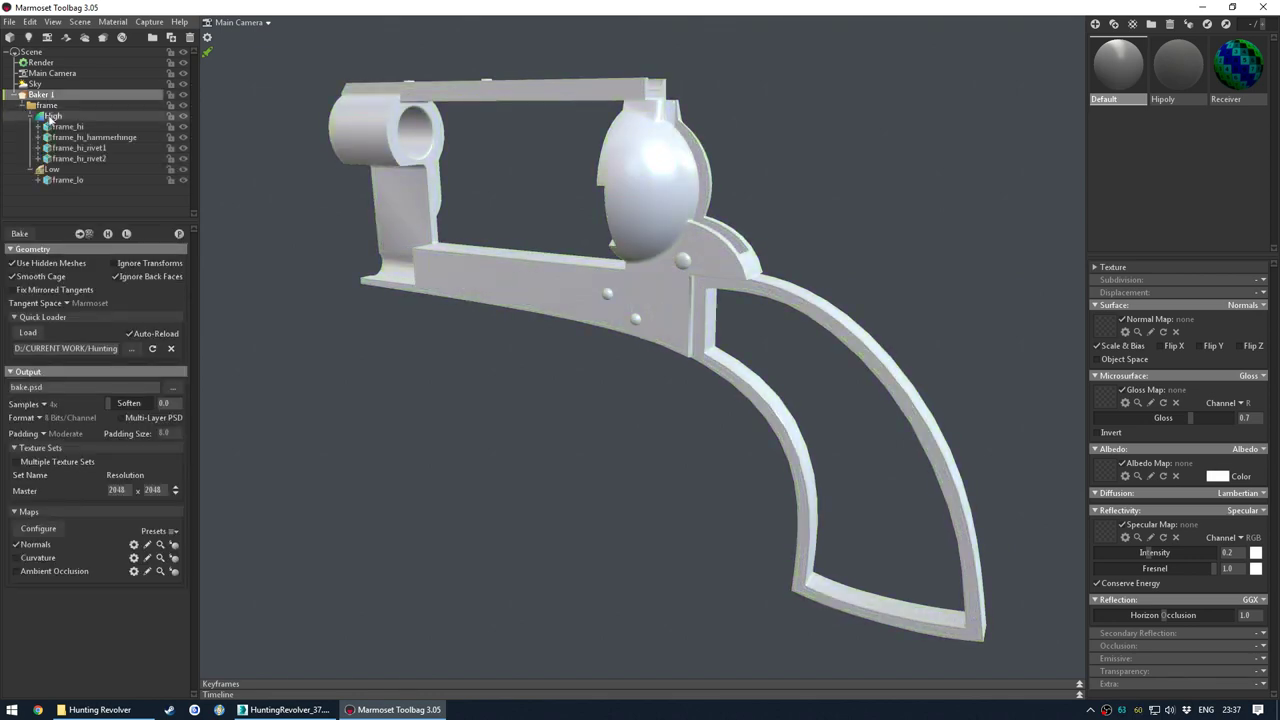
pyautogui.click(54, 117)
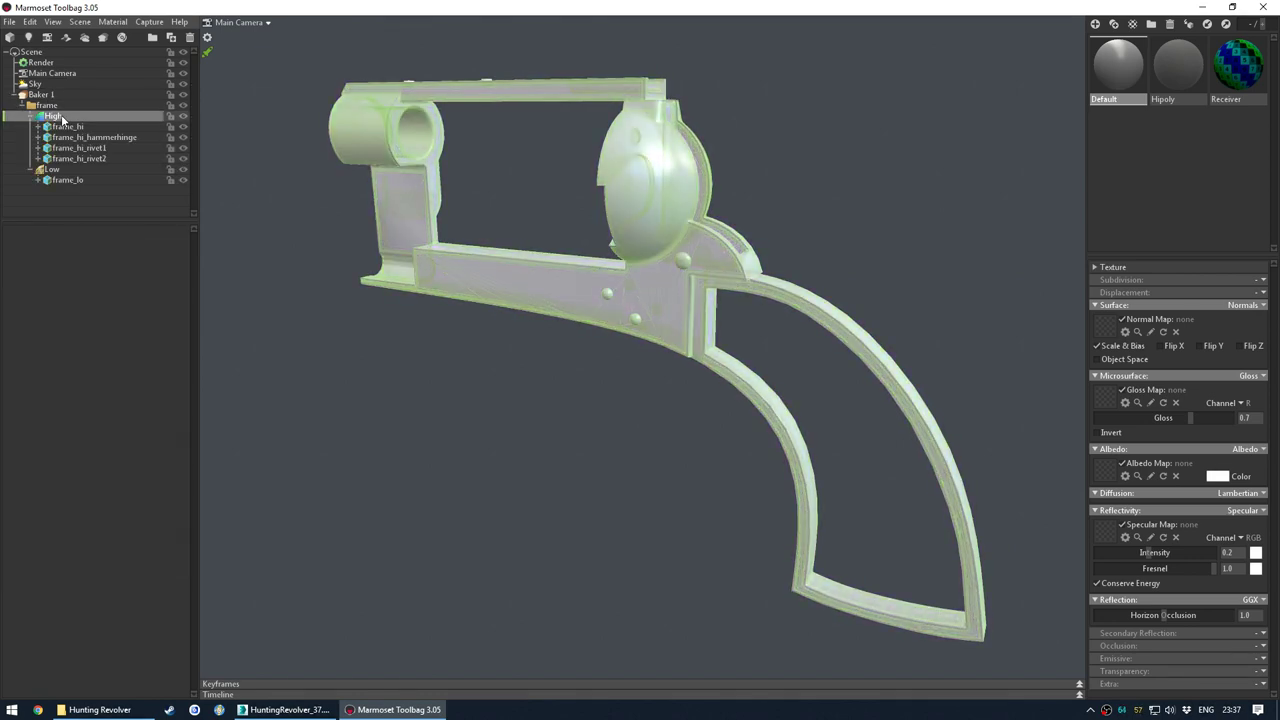
pyautogui.click(70, 127)
pyautogui.click(78, 137)
pyautogui.click(72, 148)
pyautogui.click(74, 158)
pyautogui.click(74, 148)
pyautogui.click(70, 135)
pyautogui.click(70, 127)
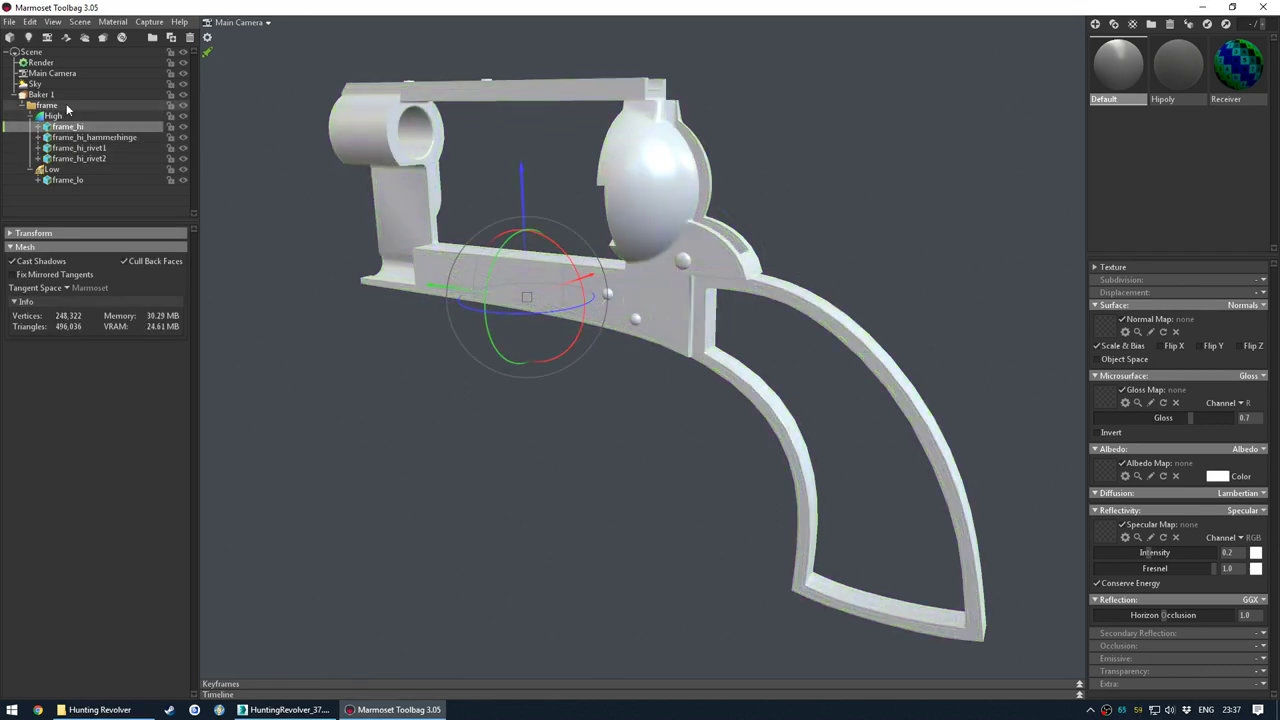
pyautogui.click(58, 116)
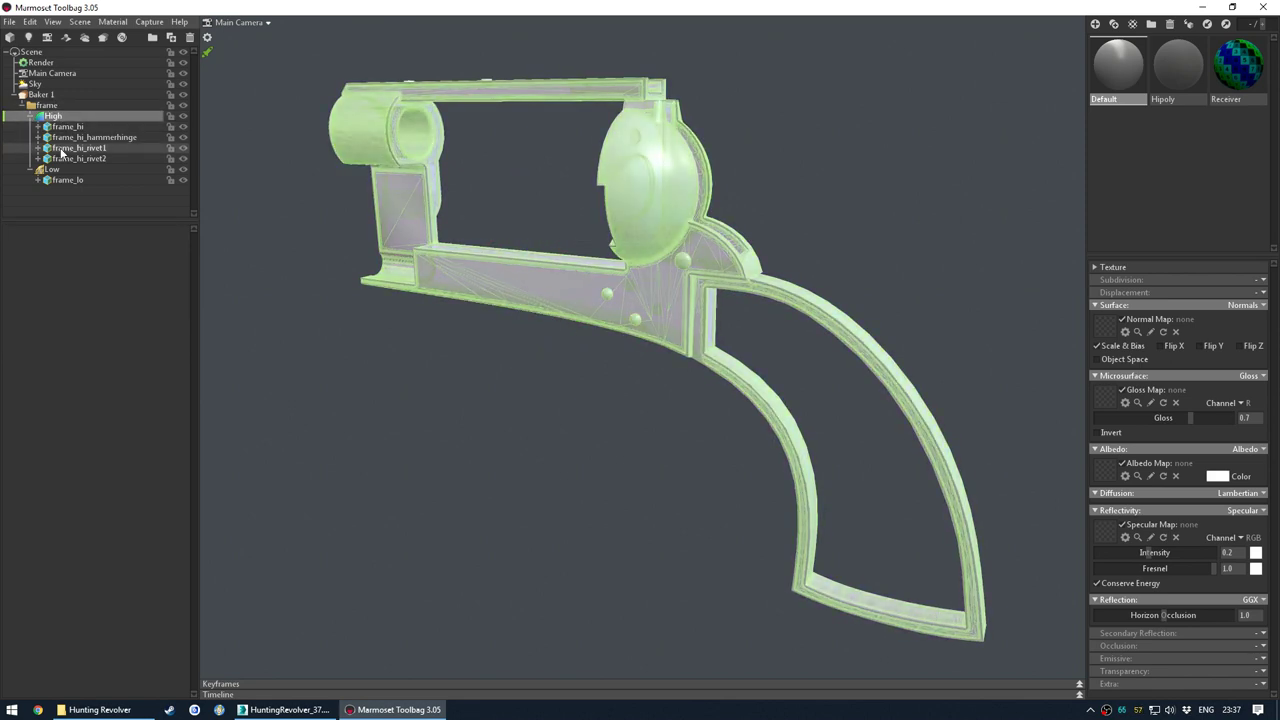
pyautogui.click(64, 180)
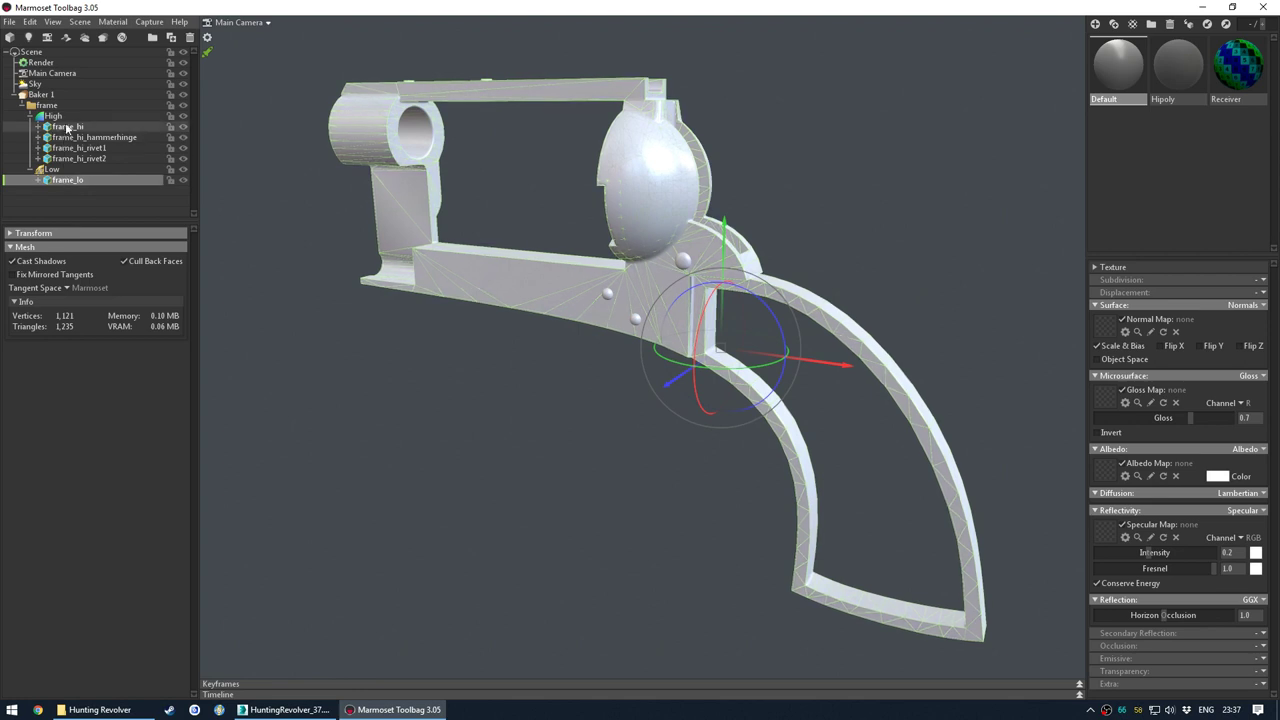
pyautogui.click(58, 116)
# - Select the frame's Low group and reduce its cage Max Offset to about 0.196
pyautogui.click(62, 171)
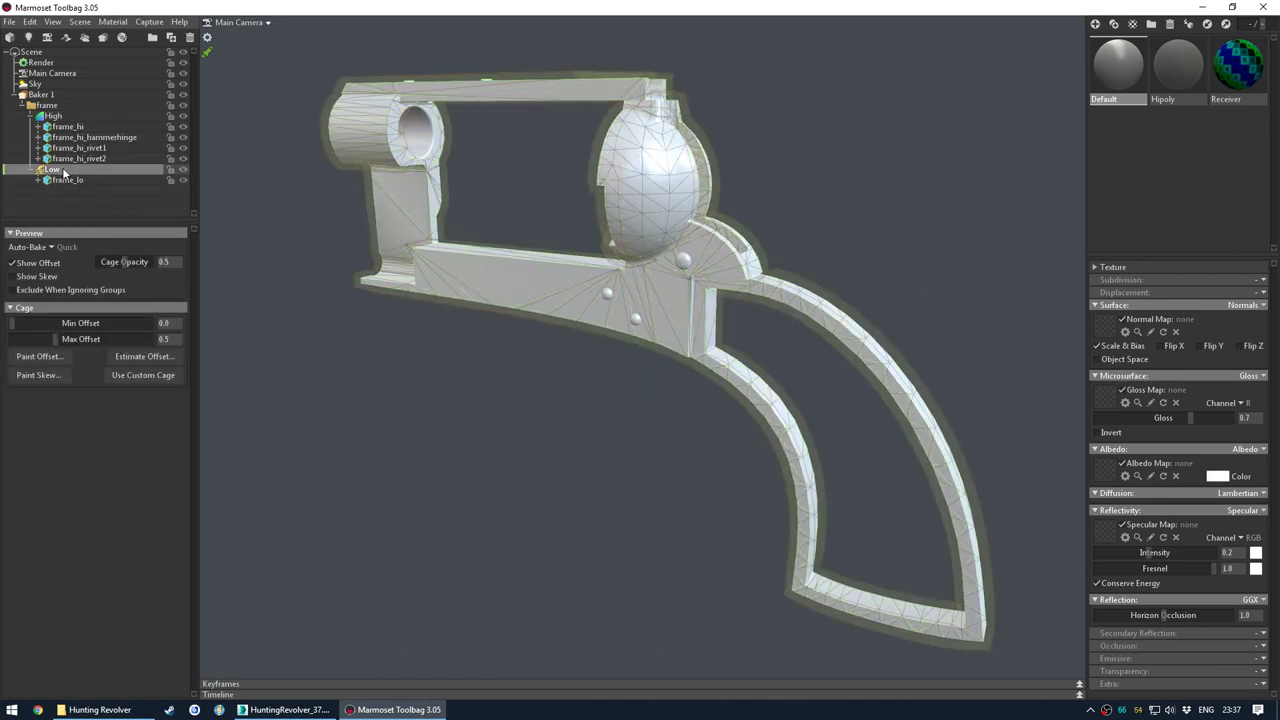
pyautogui.click(586, 423)
pyautogui.click(51, 170)
pyautogui.keyDown('alt'); pyautogui.moveTo(621, 462); pyautogui.dragTo(631, 352); pyautogui.keyUp('alt')
pyautogui.moveTo(62, 339)
pyautogui.mouseDown()
pyautogui.moveTo(27, 339)
pyautogui.moveTo(45, 346)
pyautogui.mouseUp()
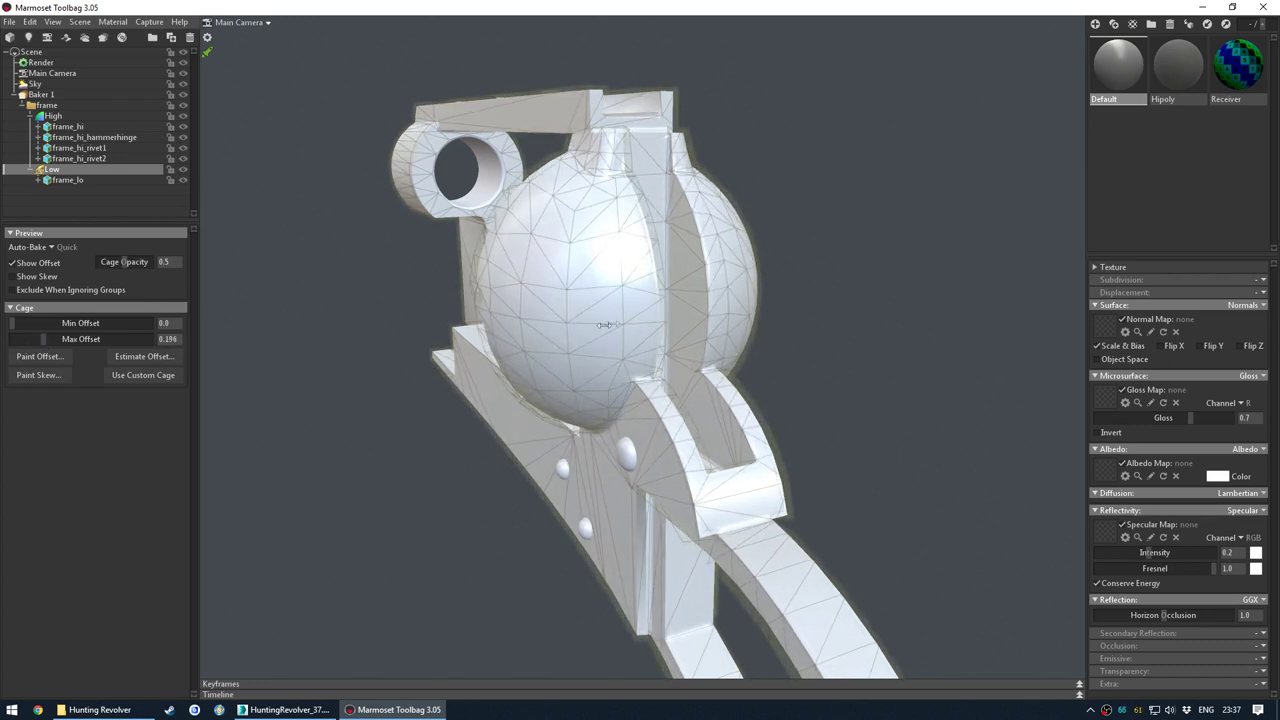
# - Set the baker's output file to HuntingRevolverReceiver in Photoshop Document format inside the marmo bake folder
pyautogui.click(620, 298)
pyautogui.click(330, 456)
pyautogui.moveTo(330, 456); pyautogui.dragTo(554, 408)
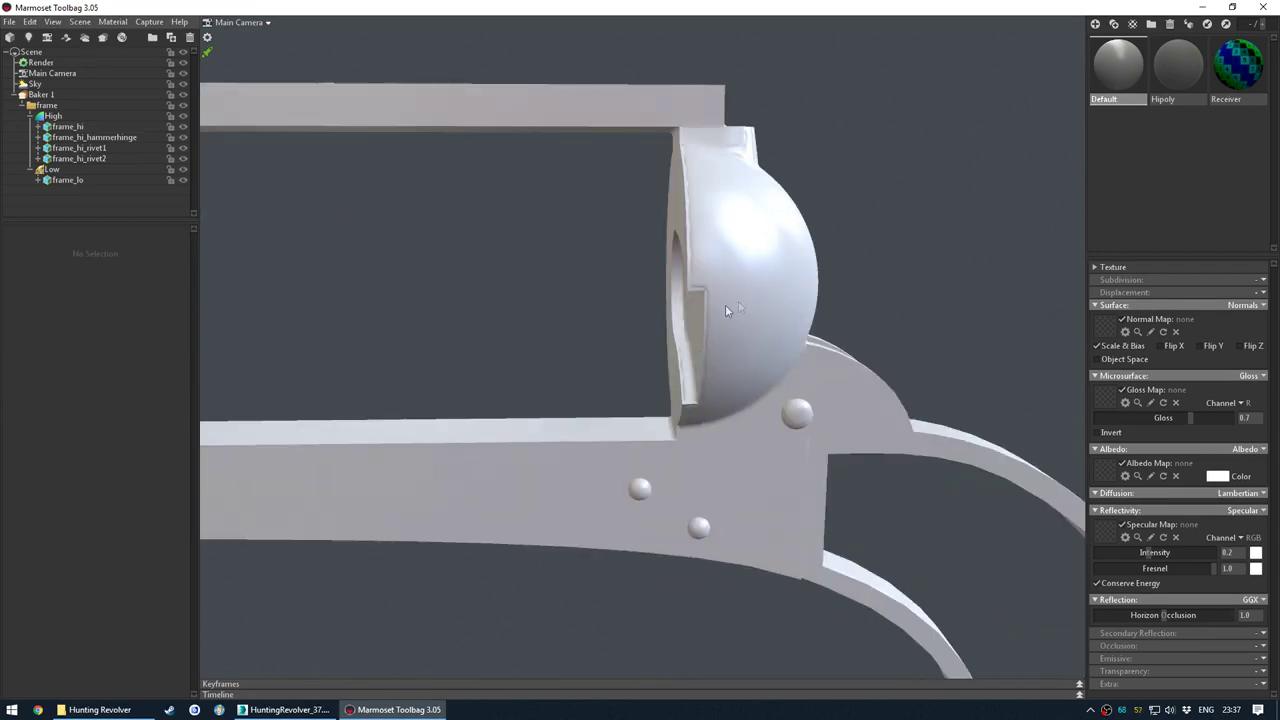
pyautogui.moveTo(627, 381); pyautogui.dragTo(554, 371)
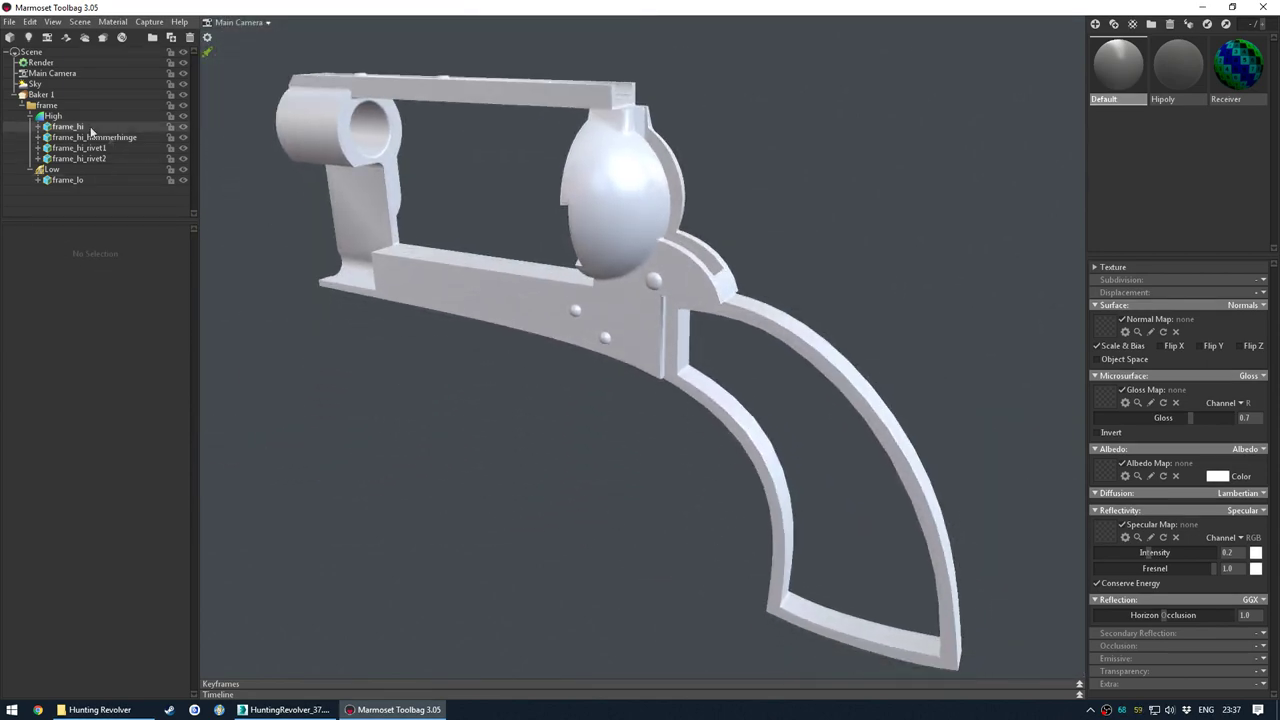
pyautogui.click(71, 94)
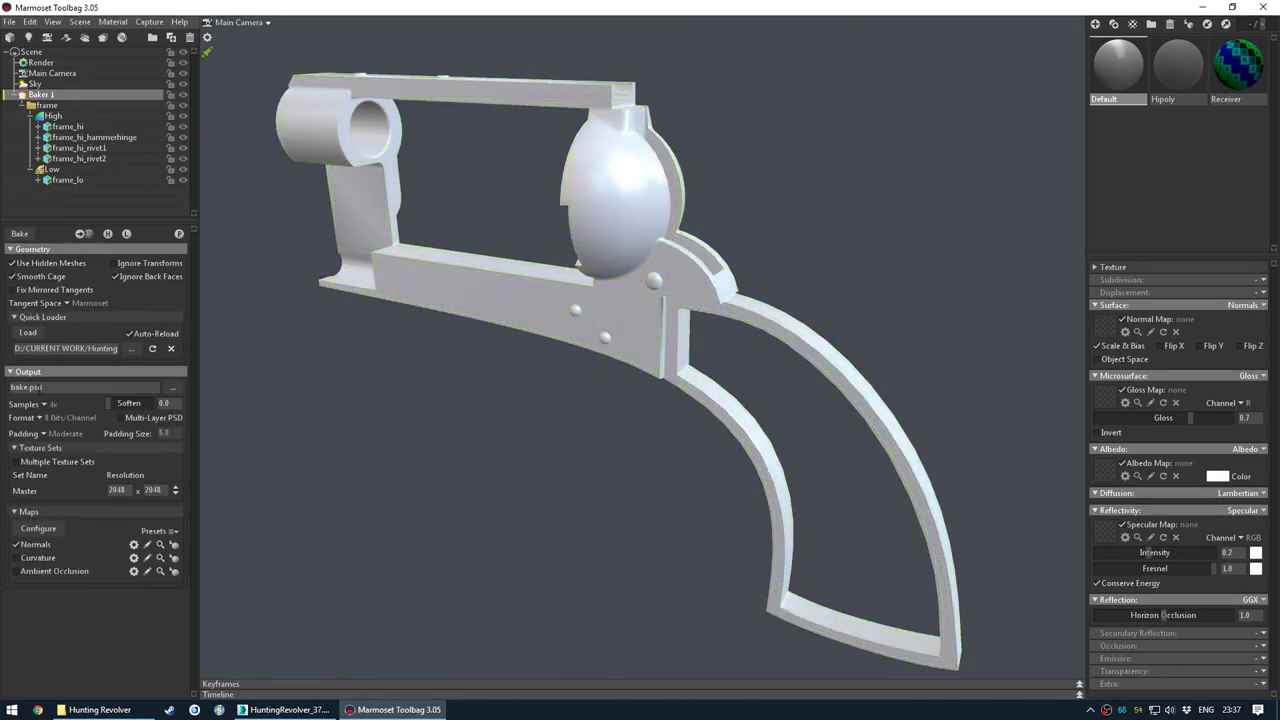
pyautogui.click(173, 387)
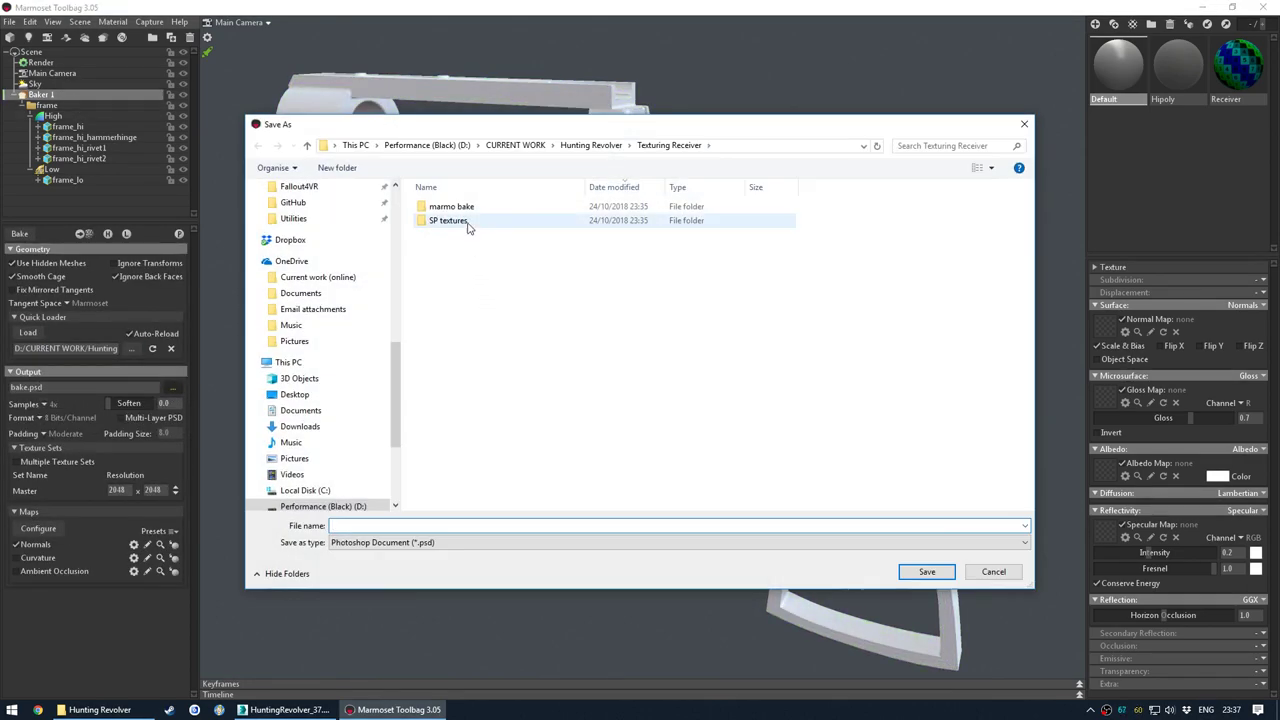
pyautogui.doubleClick(451, 206)
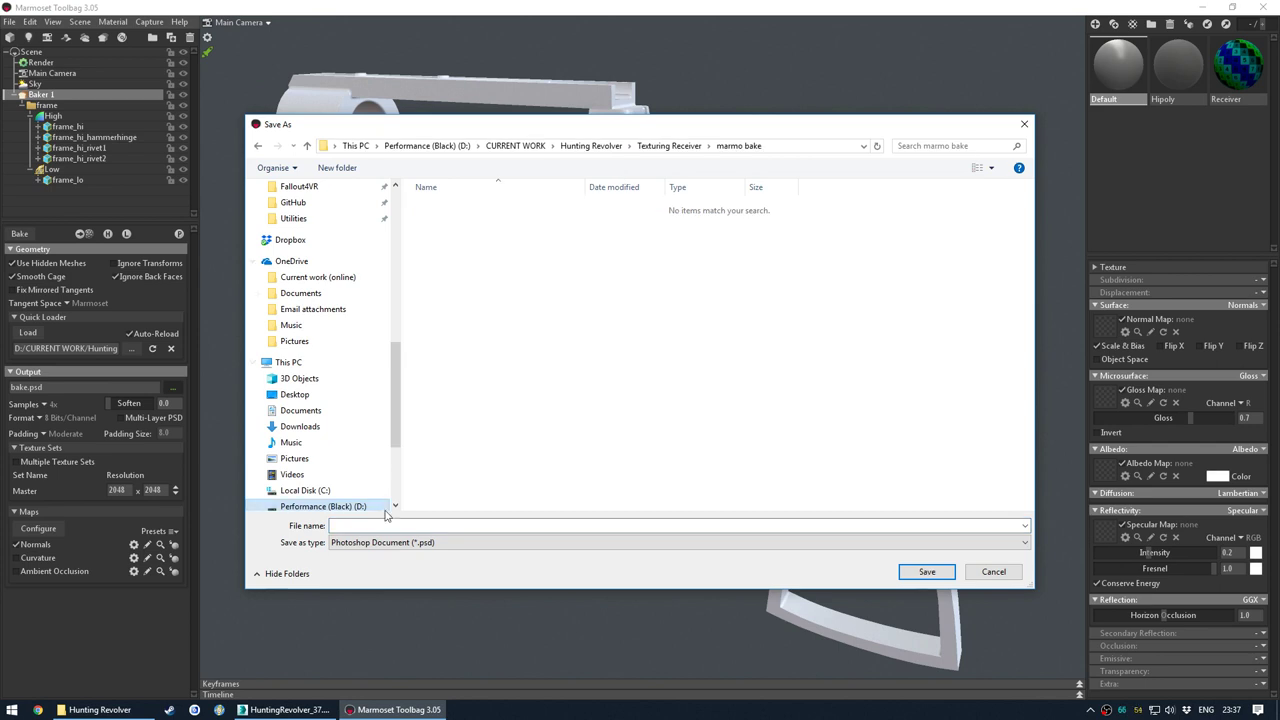
pyautogui.write('Hunting')
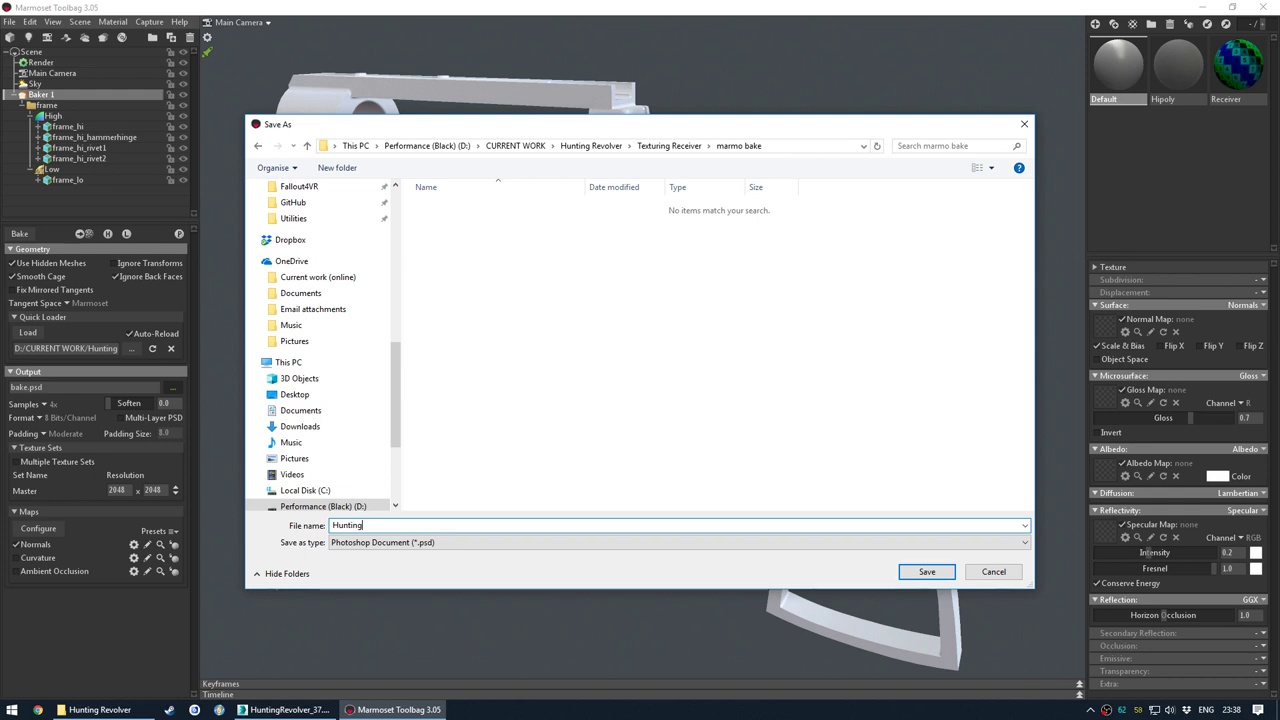
pyautogui.write('verReceiver')
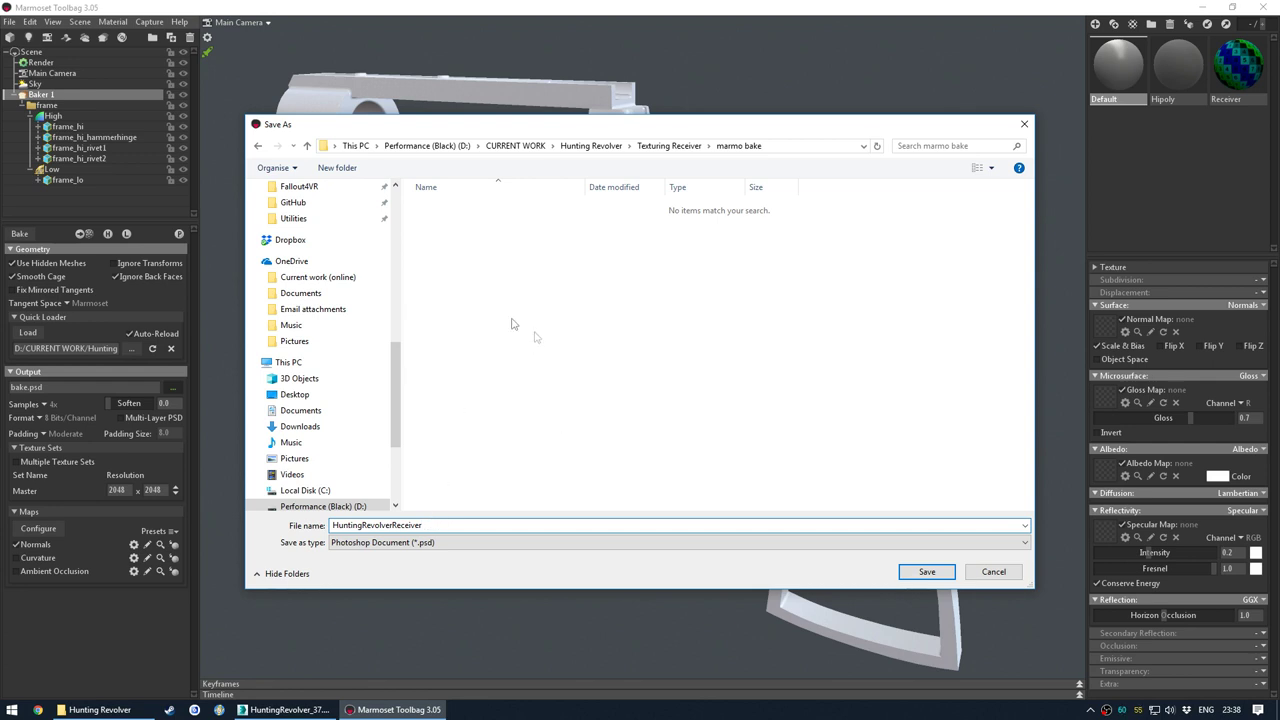
pyautogui.click(926, 572)
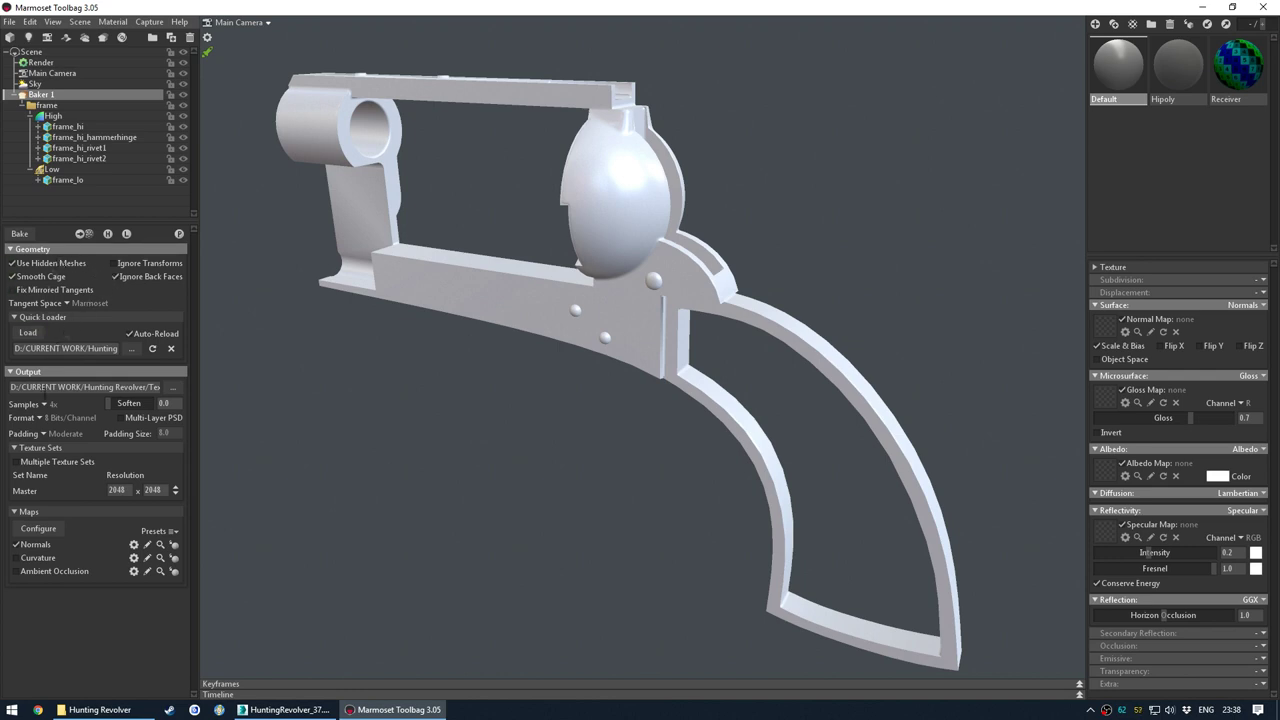
# - Set the bake output to 16x samples with Moderate padding
pyautogui.click(45, 404)
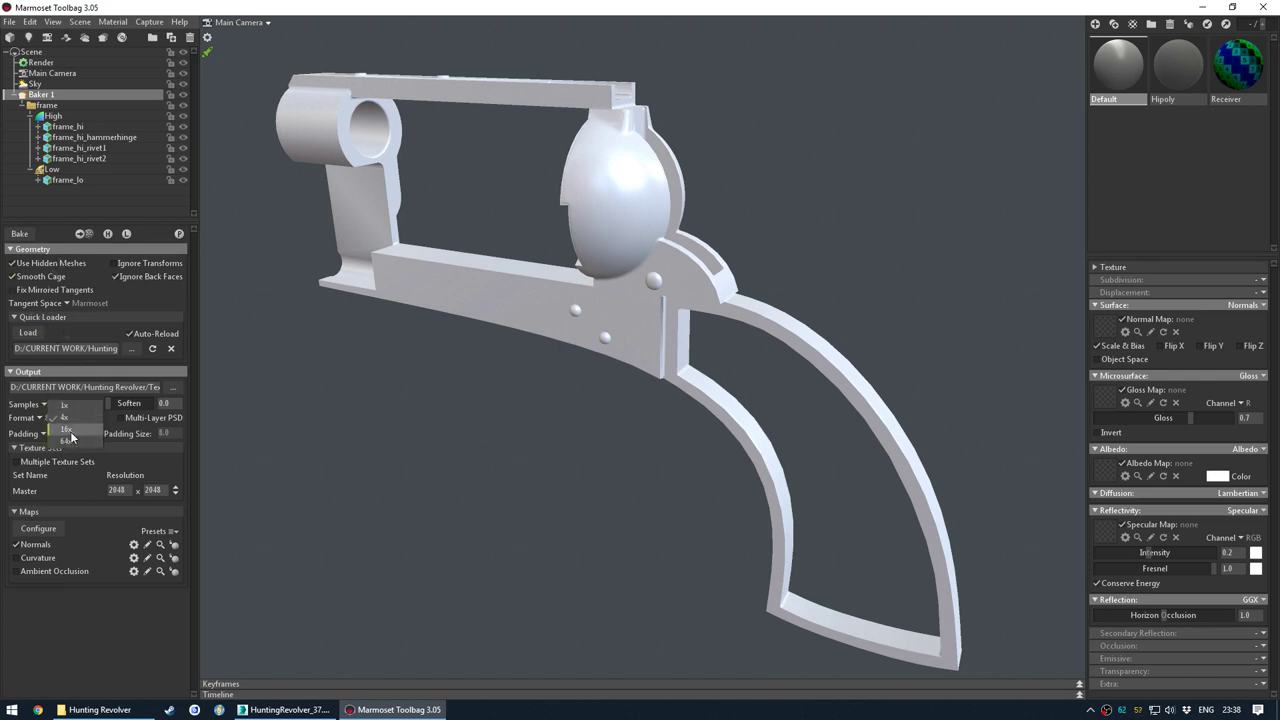
pyautogui.click(66, 429)
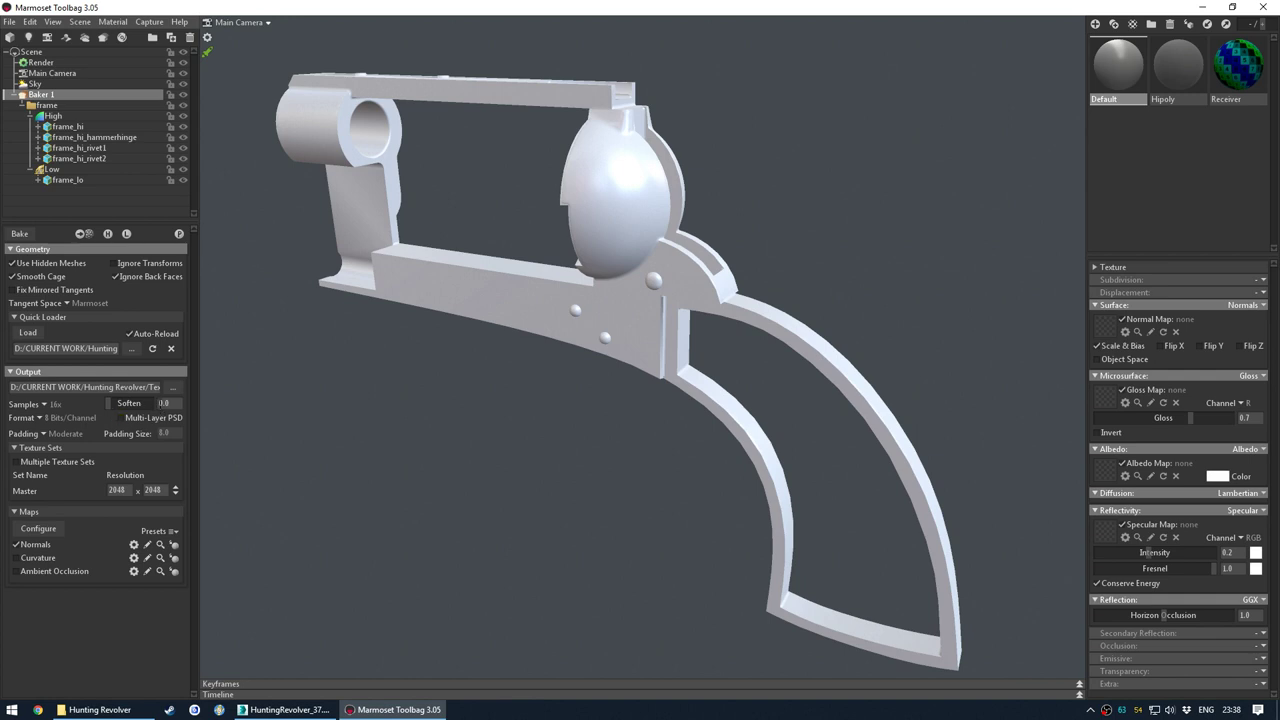
pyautogui.click(45, 434)
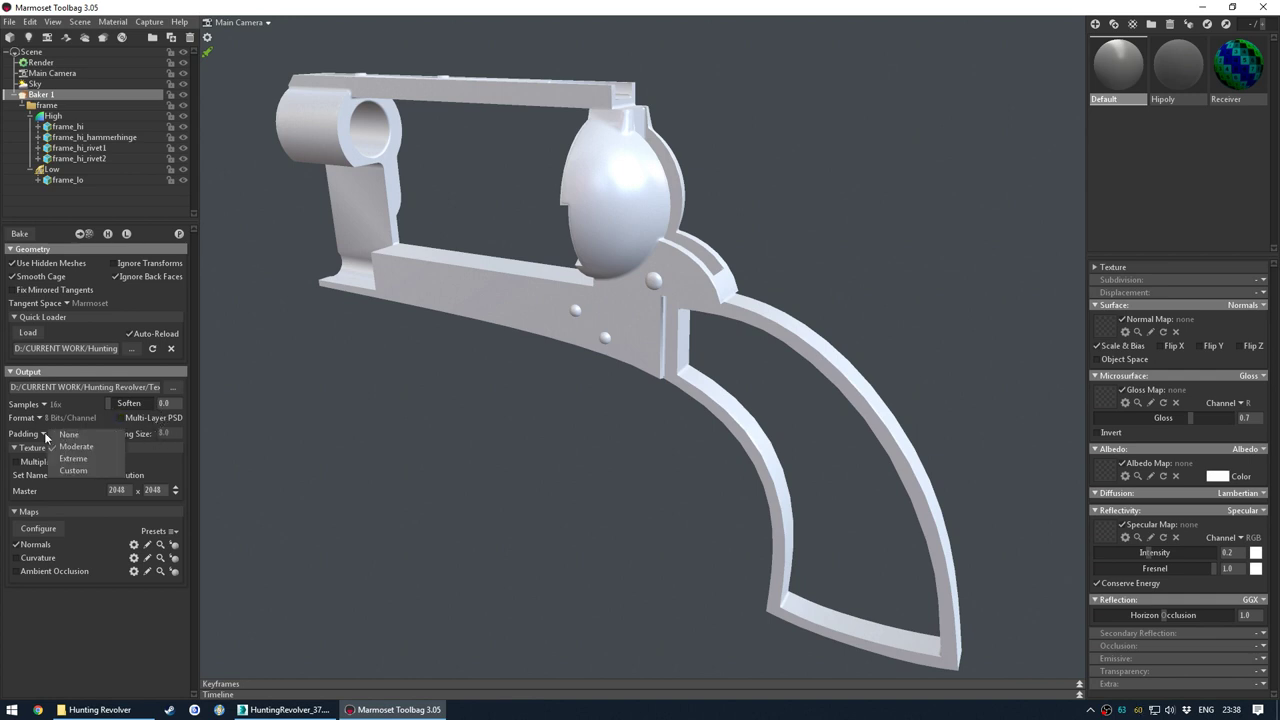
pyautogui.click(64, 448)
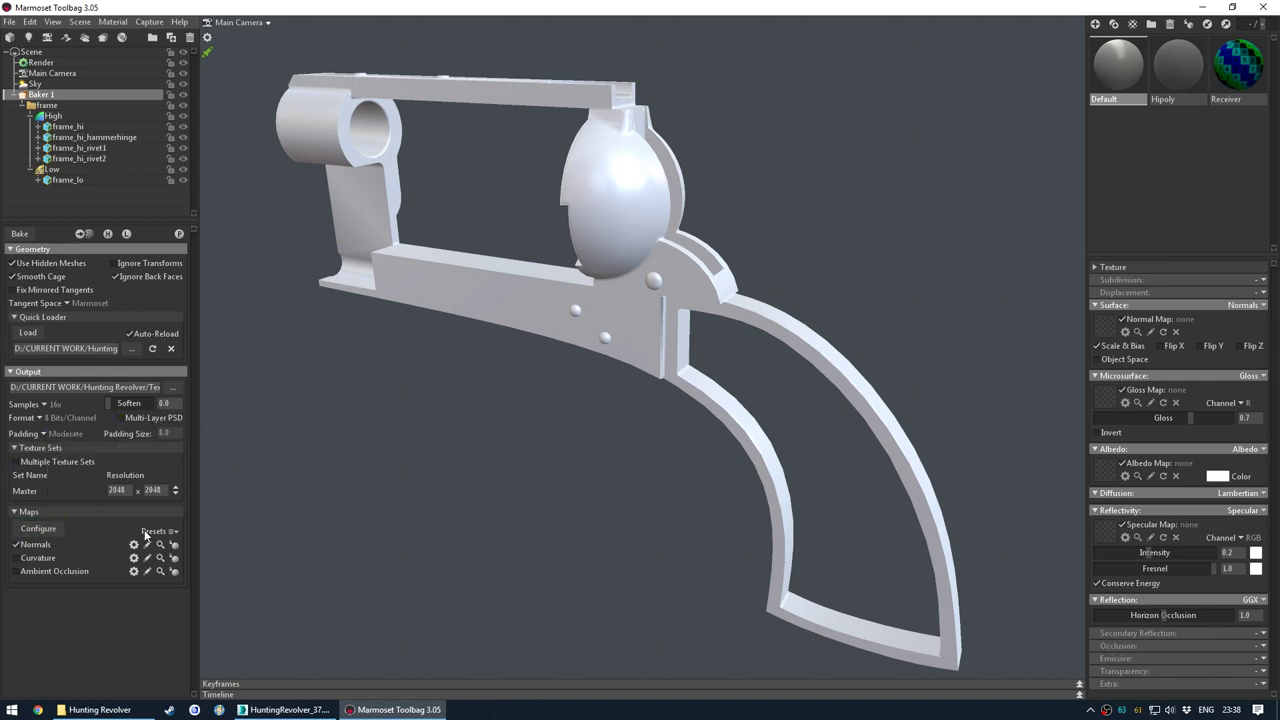
# - Review the map presets and the list of bakeable maps in the baker's map configuration
pyautogui.click(171, 532)
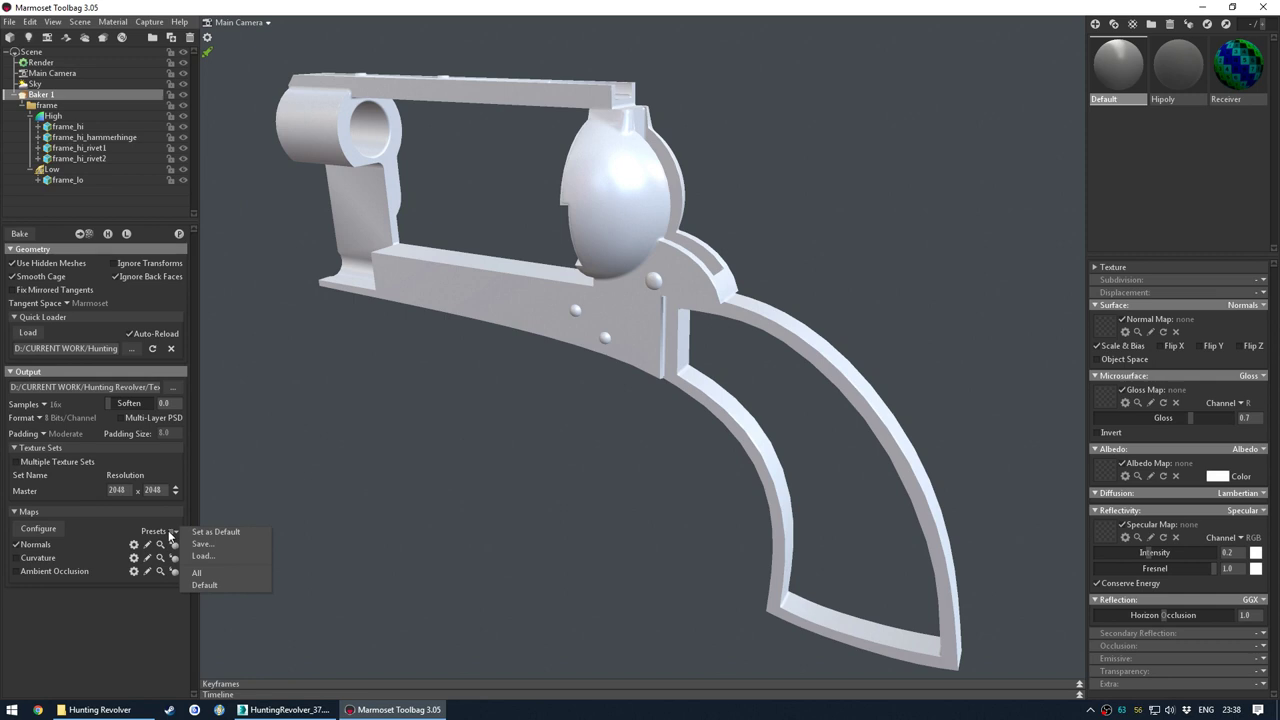
pyautogui.click(38, 528)
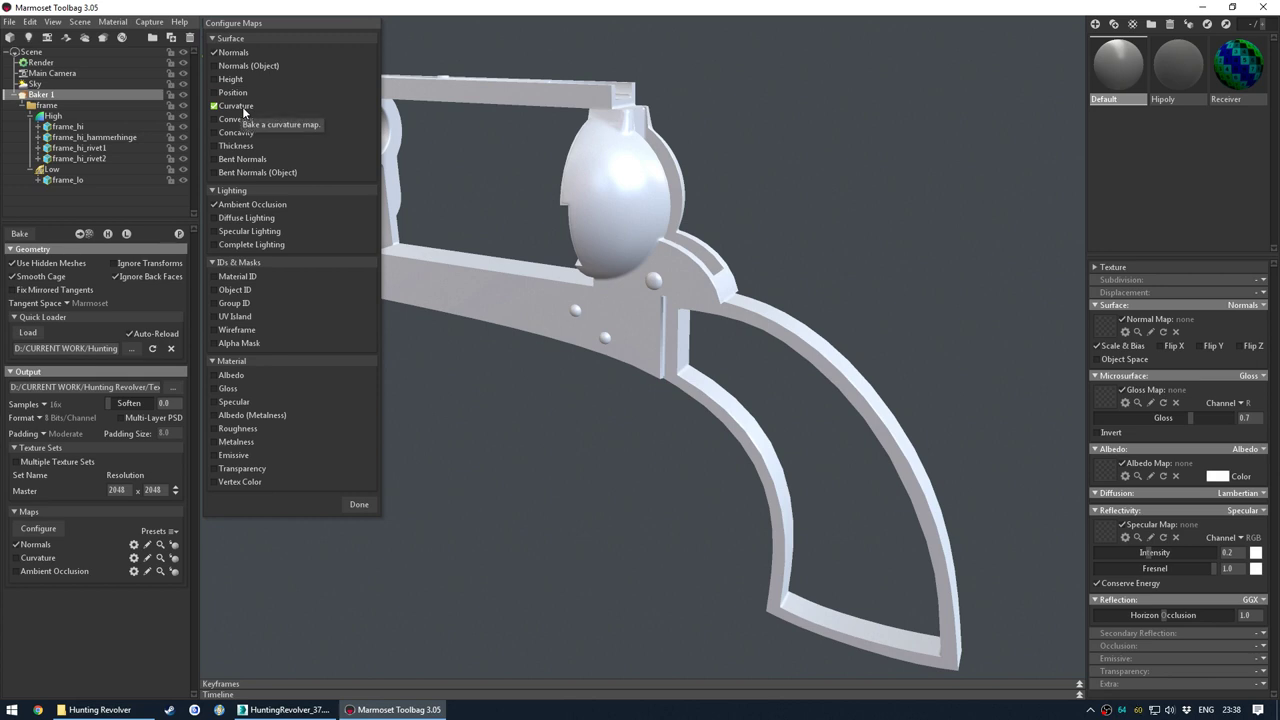
pyautogui.click(356, 505)
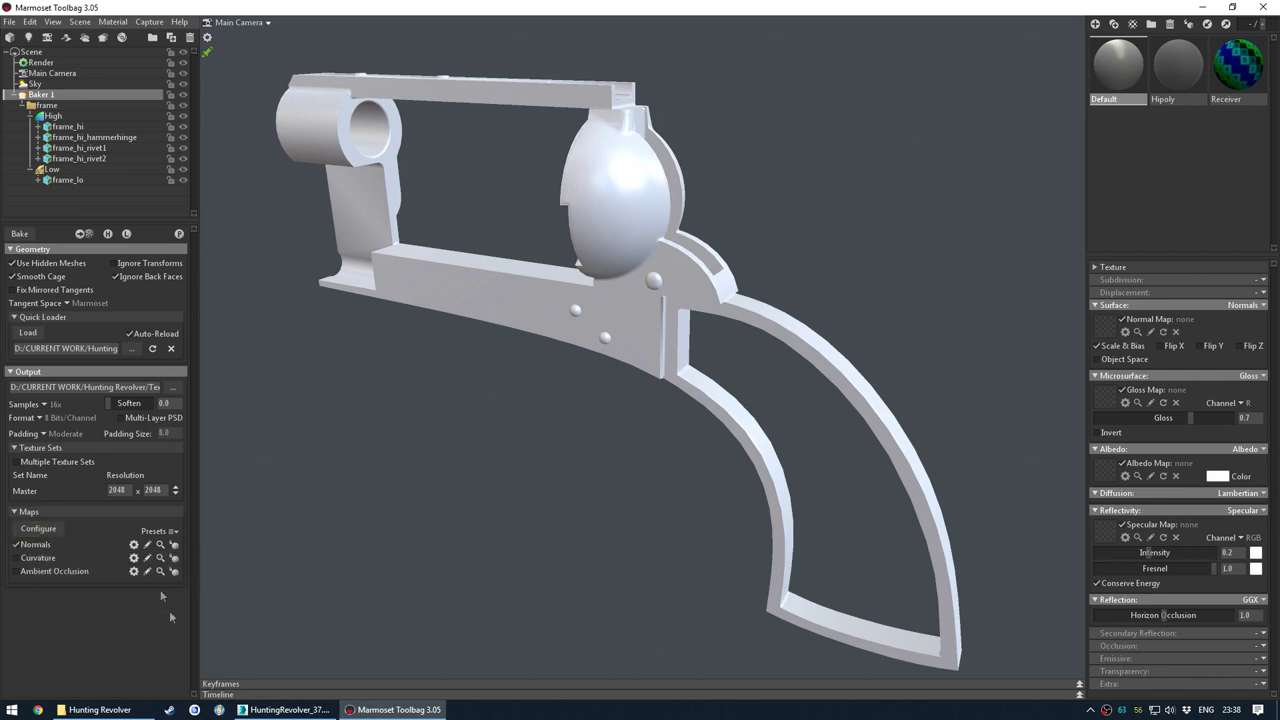
# - Enable Flip Y in the settings of the Normals bake map
pyautogui.click(134, 546)
pyautogui.moveTo(461, 286); pyautogui.dragTo(284, 448)
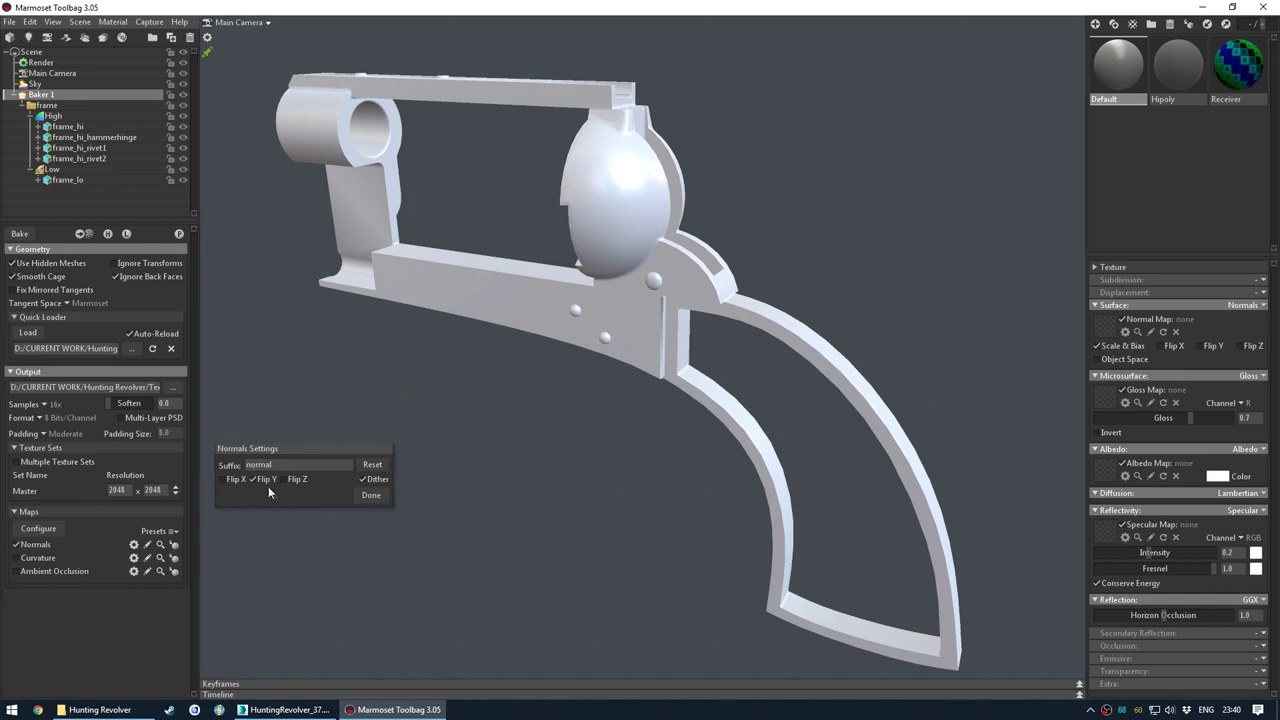
pyautogui.click(371, 495)
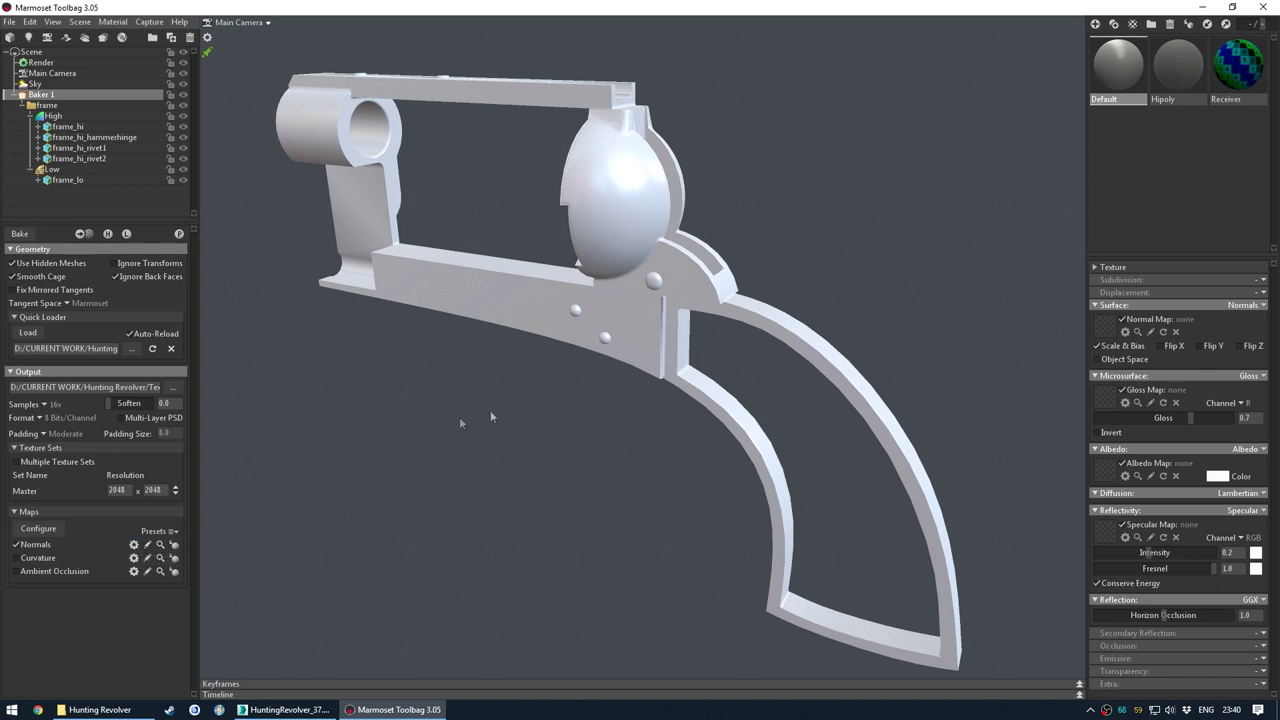
pyautogui.click(133, 544)
pyautogui.click(254, 479)
pyautogui.click(263, 480)
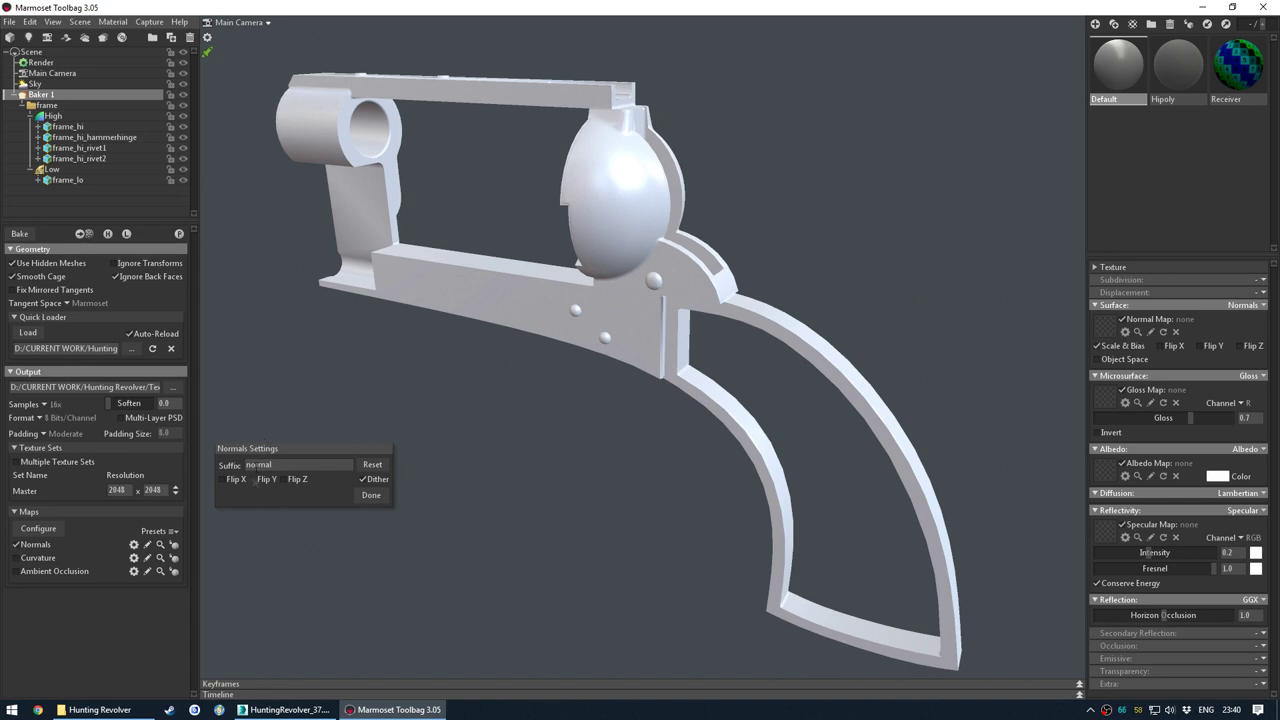
pyautogui.click(371, 495)
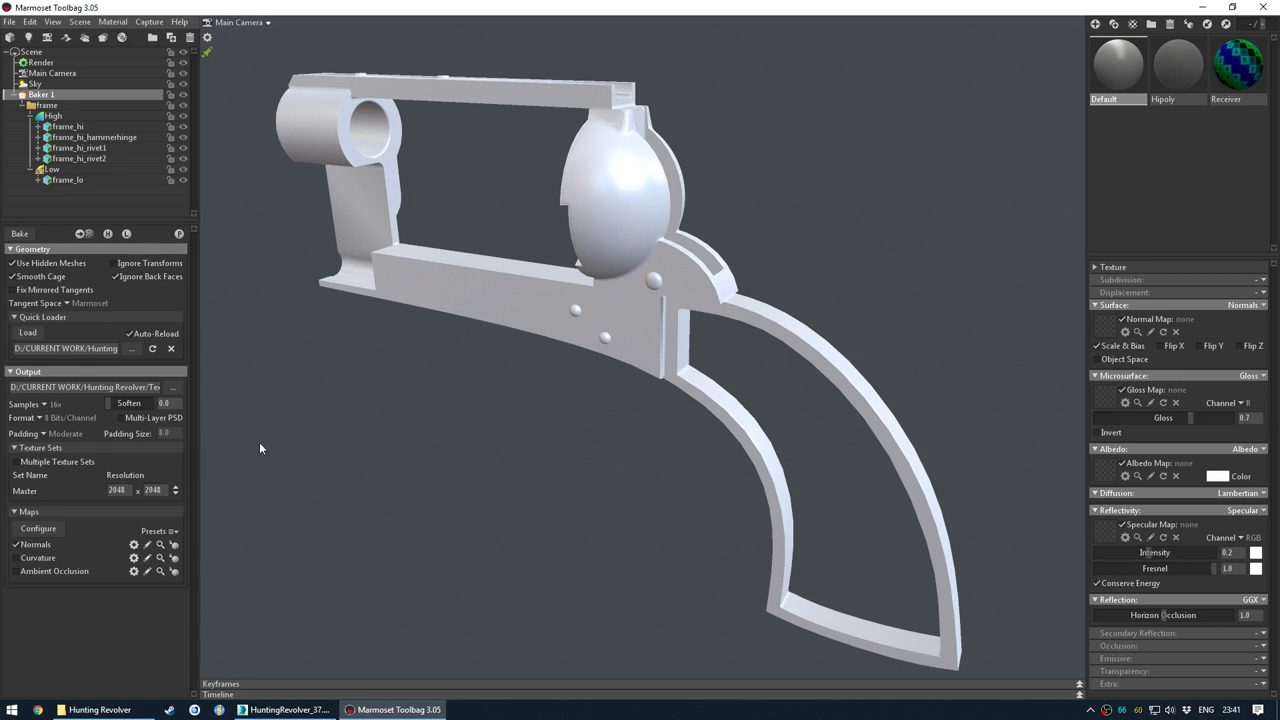
# - Bake the normal map and hide the high-poly meshes, leaving the low-poly frame displayed
pyautogui.click(20, 234)
pyautogui.moveTo(598, 425)
pyautogui.mouseDown()
pyautogui.moveTo(517, 440)
pyautogui.moveTo(600, 449)
pyautogui.mouseUp()
pyautogui.click(108, 234)
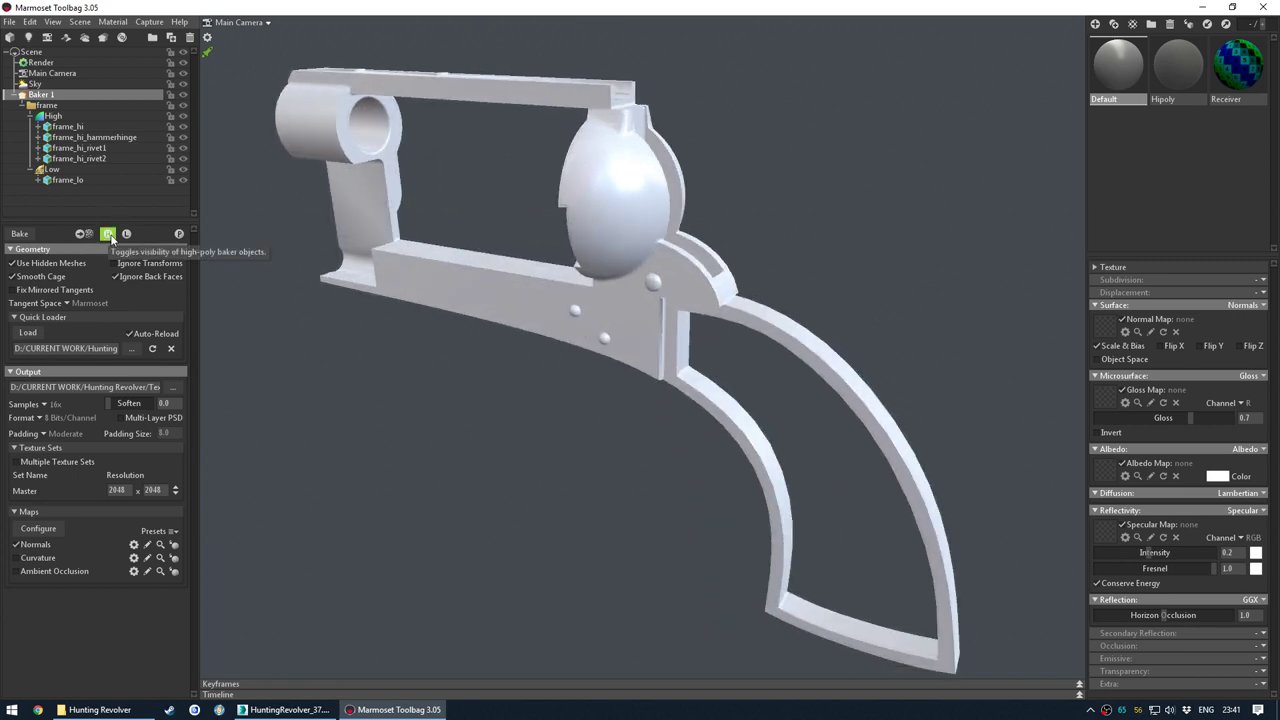
pyautogui.click(110, 235)
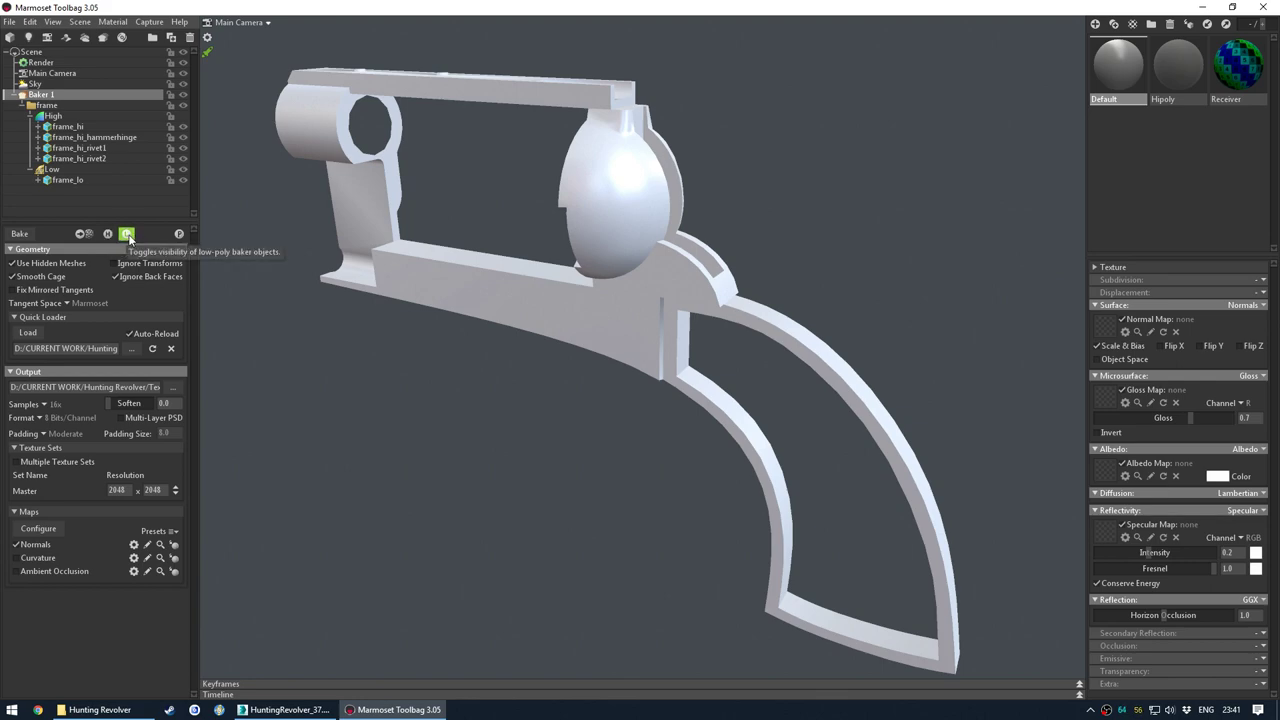
pyautogui.click(543, 441)
pyautogui.moveTo(543, 441); pyautogui.dragTo(635, 466)
pyautogui.click(668, 414)
pyautogui.moveTo(571, 400); pyautogui.dragTo(587, 400)
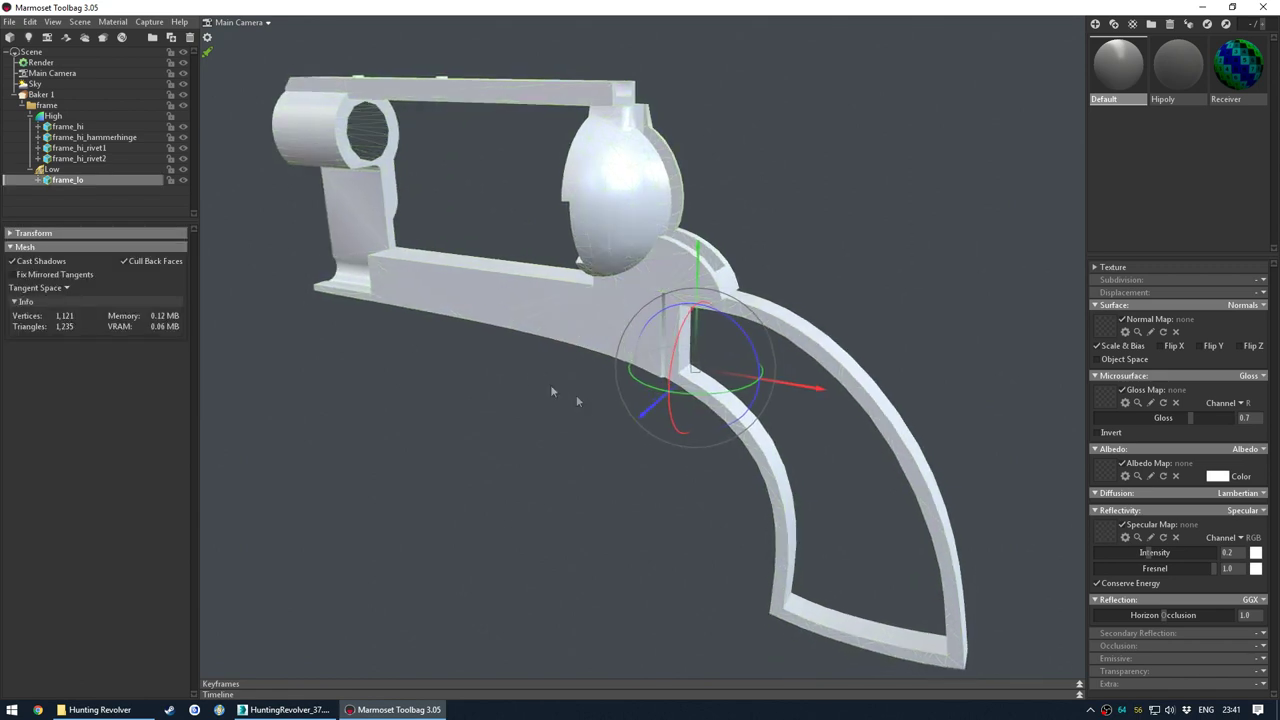
# - Enable Flip Y on the Default material and load HuntingRevolverReceiver_normal.psd as its normal map
pyautogui.click(1106, 74)
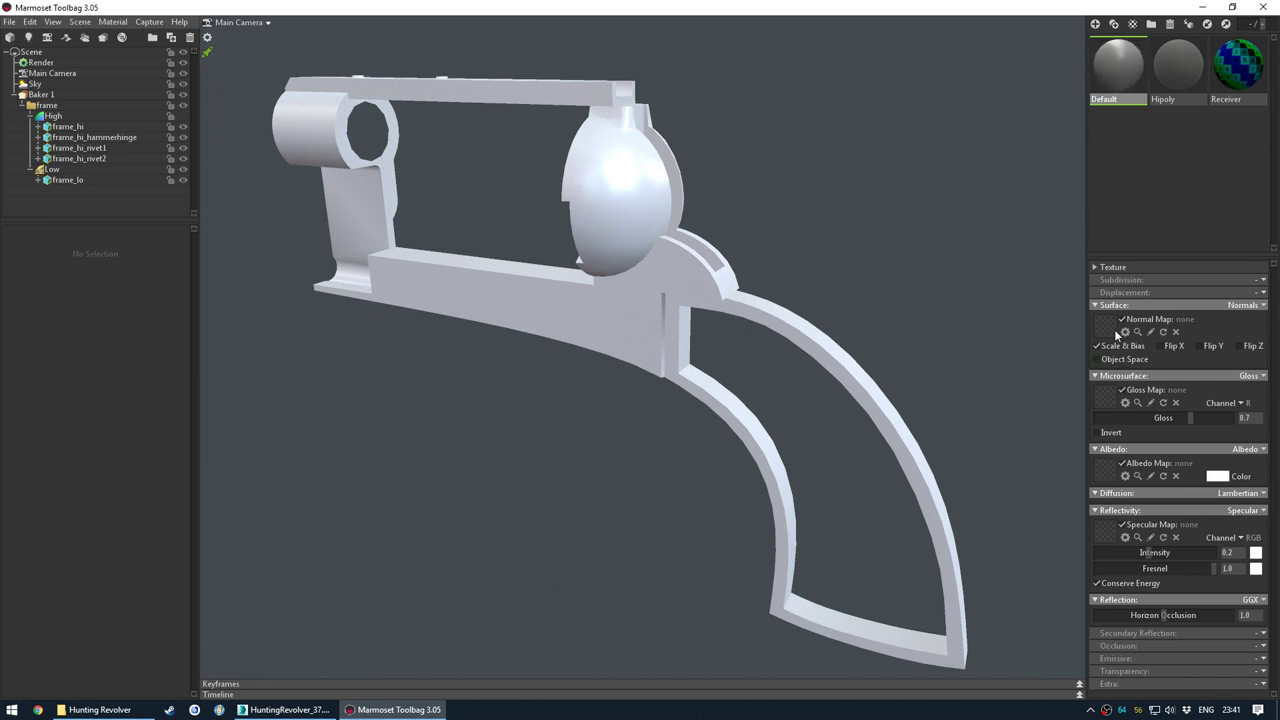
pyautogui.click(1201, 346)
pyautogui.click(1105, 331)
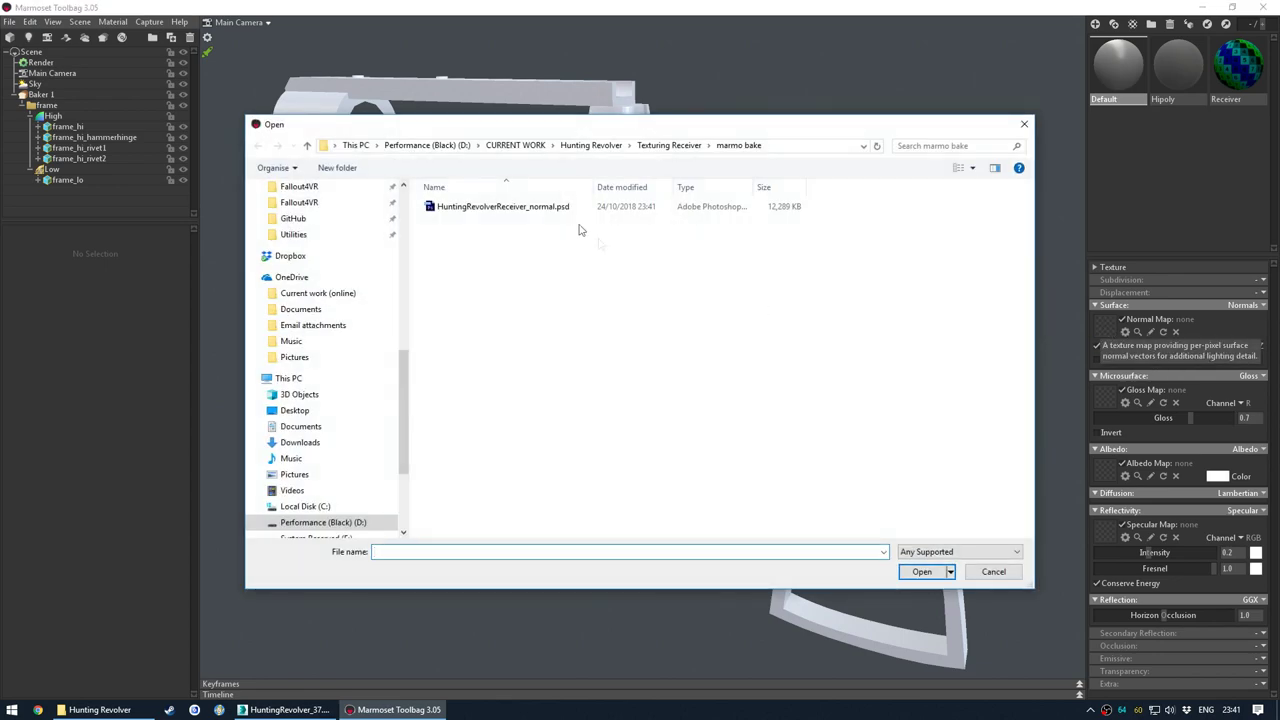
pyautogui.doubleClick(541, 207)
pyautogui.moveTo(563, 262); pyautogui.dragTo(692, 409)
pyautogui.click(633, 270)
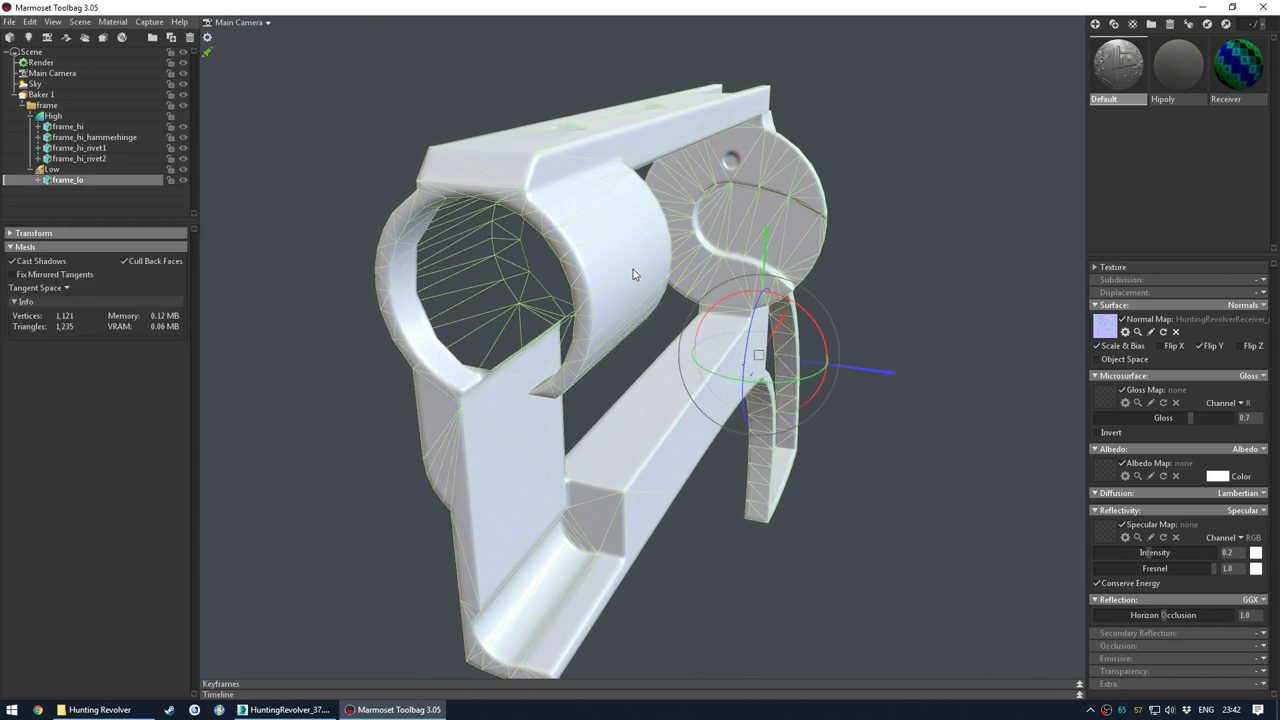
# - Overlay a black scene wireframe at 0.809 strength and examine the low-poly frame's topology
pyautogui.click(40, 62)
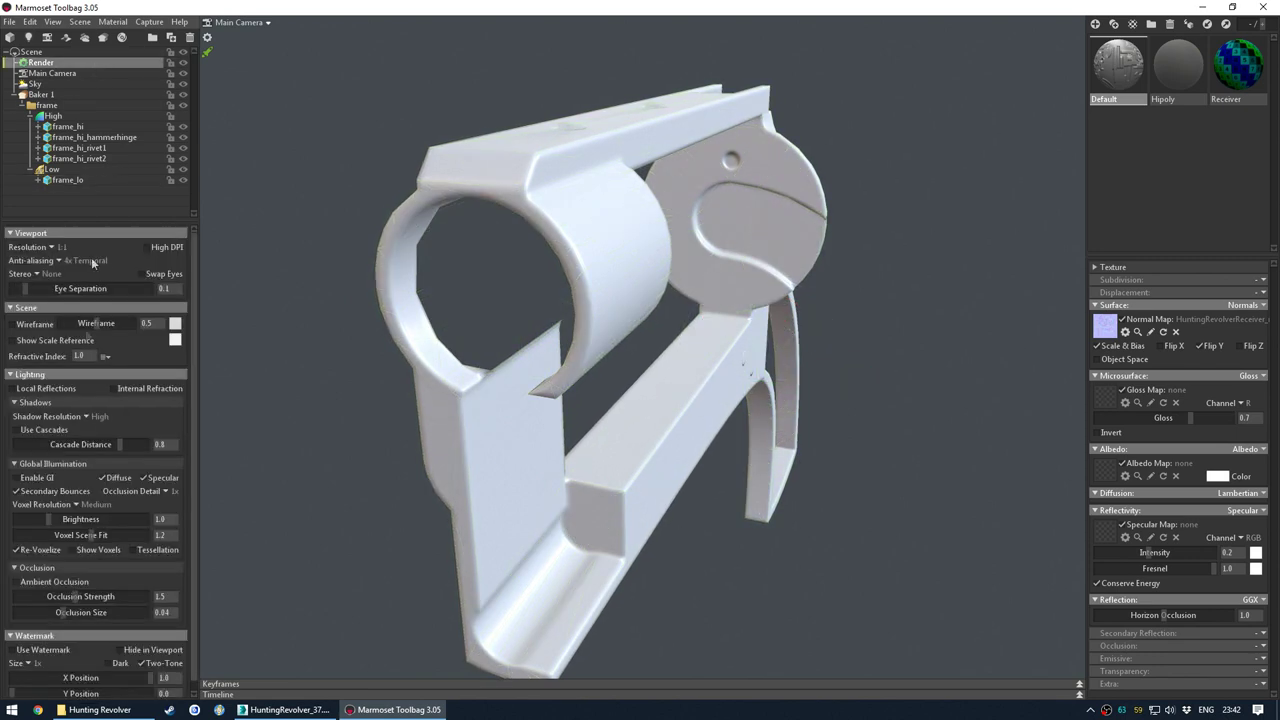
pyautogui.scroll(-1, 31, 587)
pyautogui.scroll(1, 31, 587)
pyautogui.click(12, 324)
pyautogui.moveTo(95, 323); pyautogui.dragTo(119, 323)
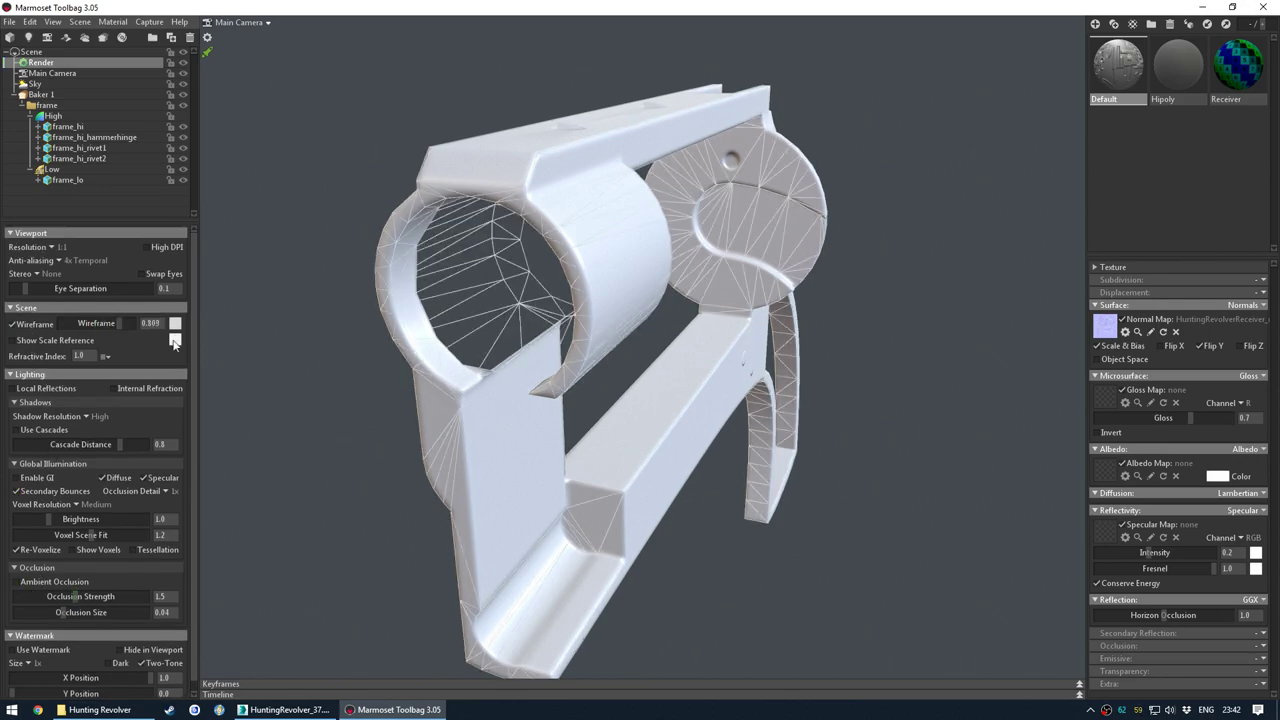
pyautogui.click(175, 324)
pyautogui.moveTo(300, 606); pyautogui.dragTo(379, 690)
pyautogui.click(505, 536)
pyautogui.moveTo(772, 517); pyautogui.dragTo(617, 537)
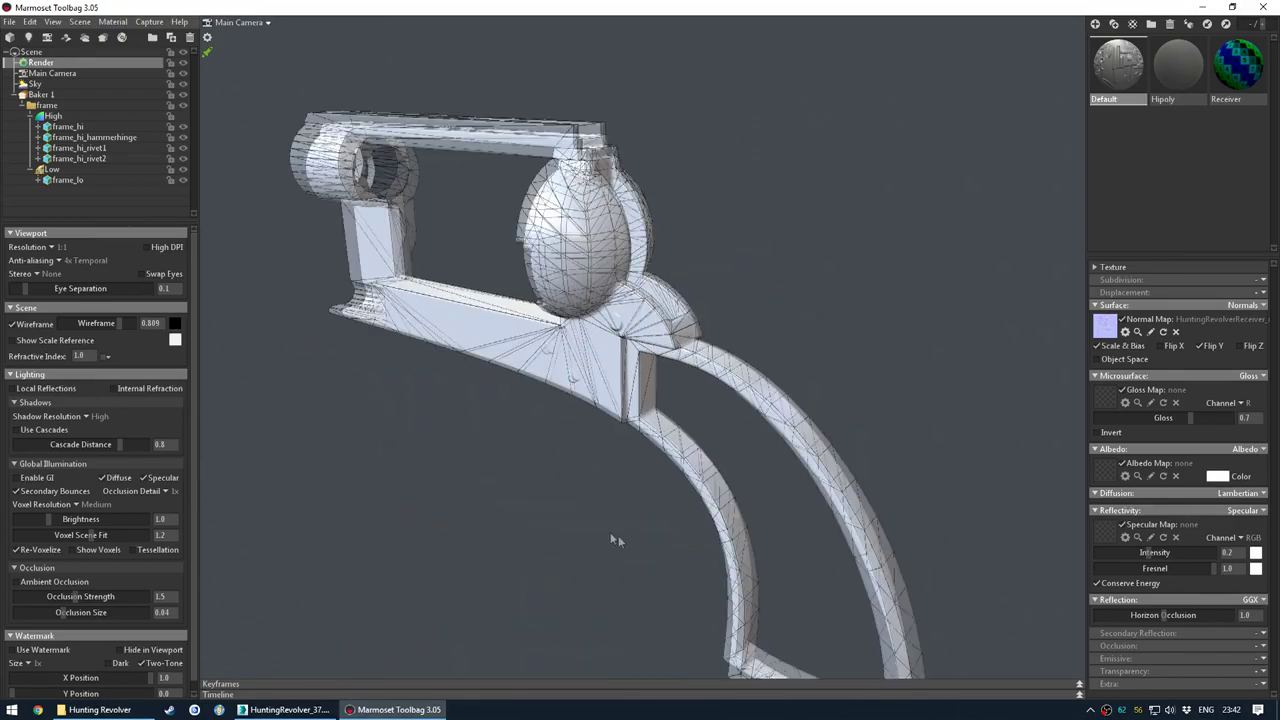
# - Turn off the scene wireframe and inspect the baked normals around the frame's rivets and grip
pyautogui.click(11, 323)
pyautogui.scroll(3, 490, 380)
pyautogui.moveTo(497, 371); pyautogui.dragTo(664, 366)
pyautogui.scroll(5, 725, 477)
pyautogui.moveTo(725, 477); pyautogui.dragTo(651, 436)
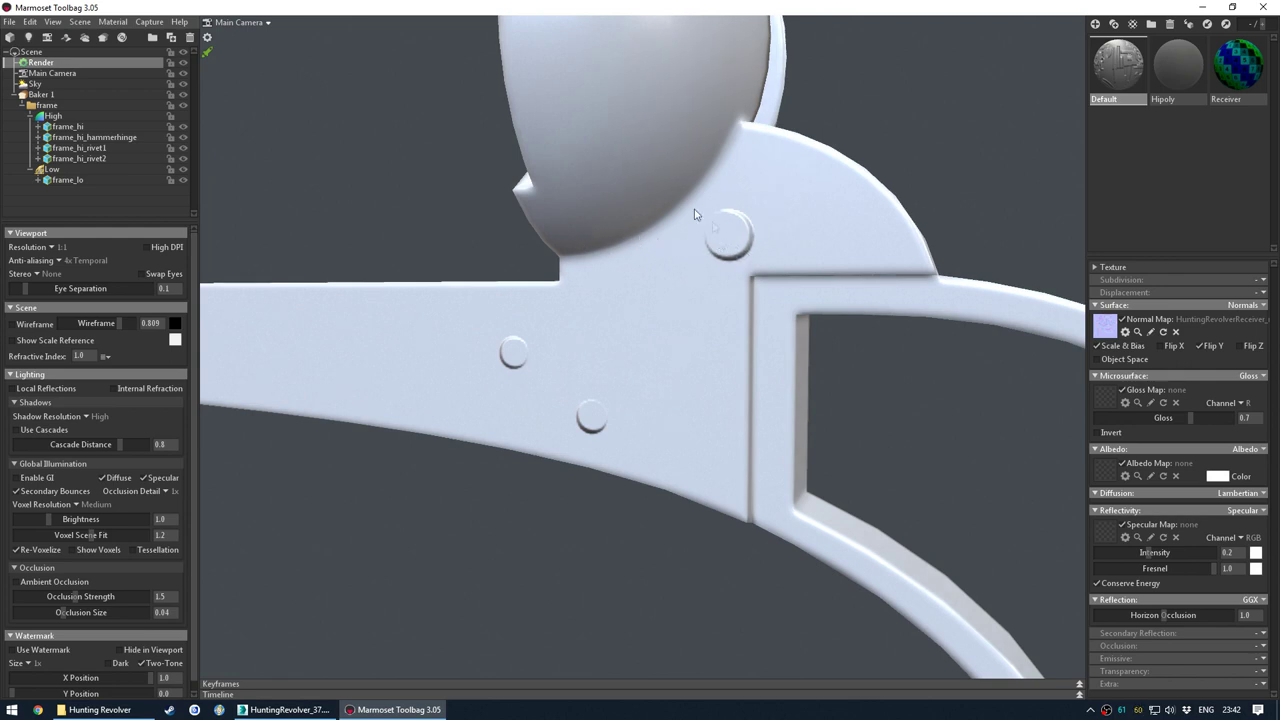
pyautogui.moveTo(646, 351); pyautogui.dragTo(508, 255)
pyautogui.moveTo(425, 240); pyautogui.dragTo(411, 244)
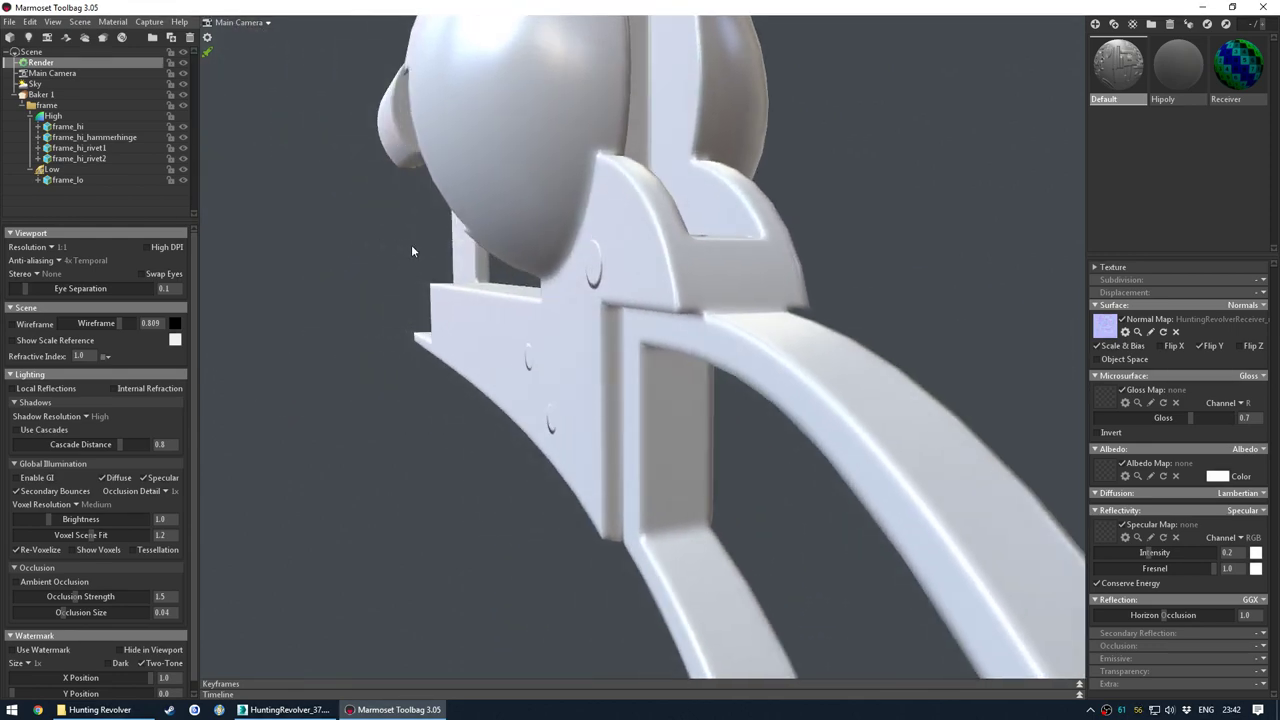
# - Show the high-poly meshes with the low-poly cage and examine how the cage covers the protruding rivets
pyautogui.click(41, 94)
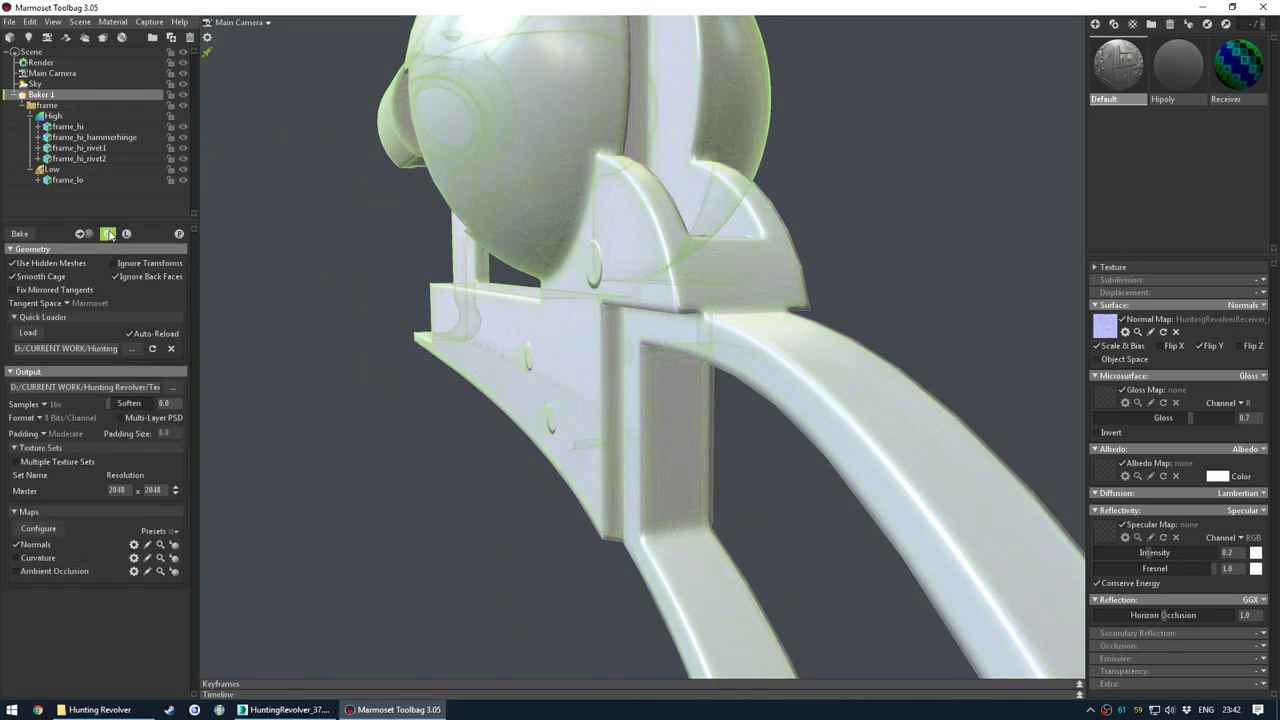
pyautogui.click(108, 233)
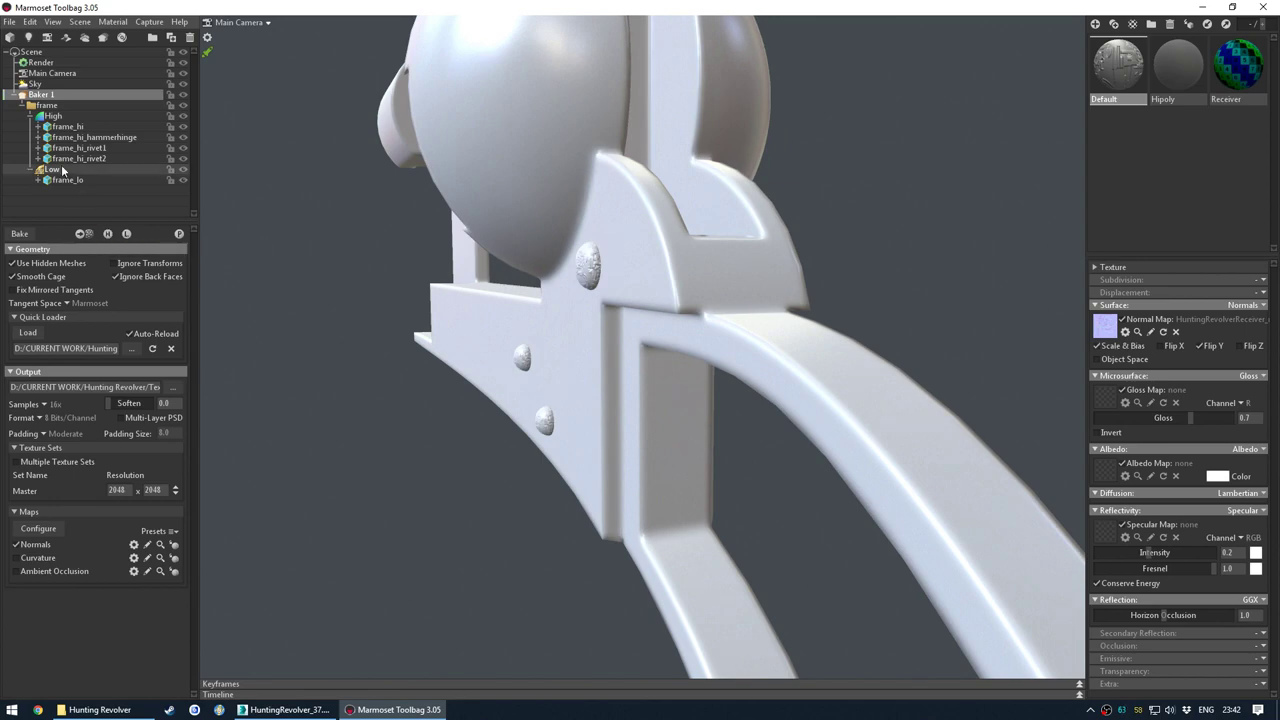
pyautogui.click(60, 170)
pyautogui.moveTo(377, 313); pyautogui.dragTo(439, 341)
pyautogui.scroll(4, 314, 321)
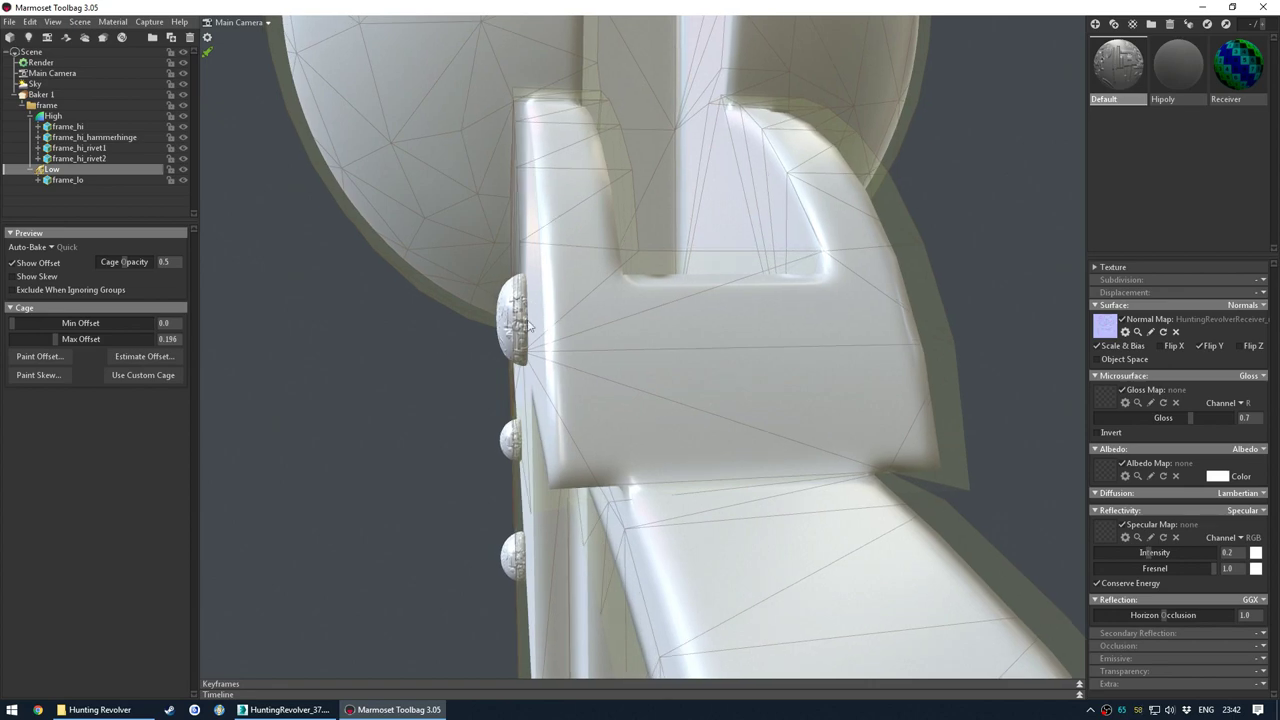
pyautogui.moveTo(611, 355)
pyautogui.mouseDown()
pyautogui.moveTo(480, 297)
pyautogui.moveTo(609, 380)
pyautogui.moveTo(535, 363)
pyautogui.moveTo(541, 343)
pyautogui.moveTo(650, 352)
pyautogui.mouseUp()
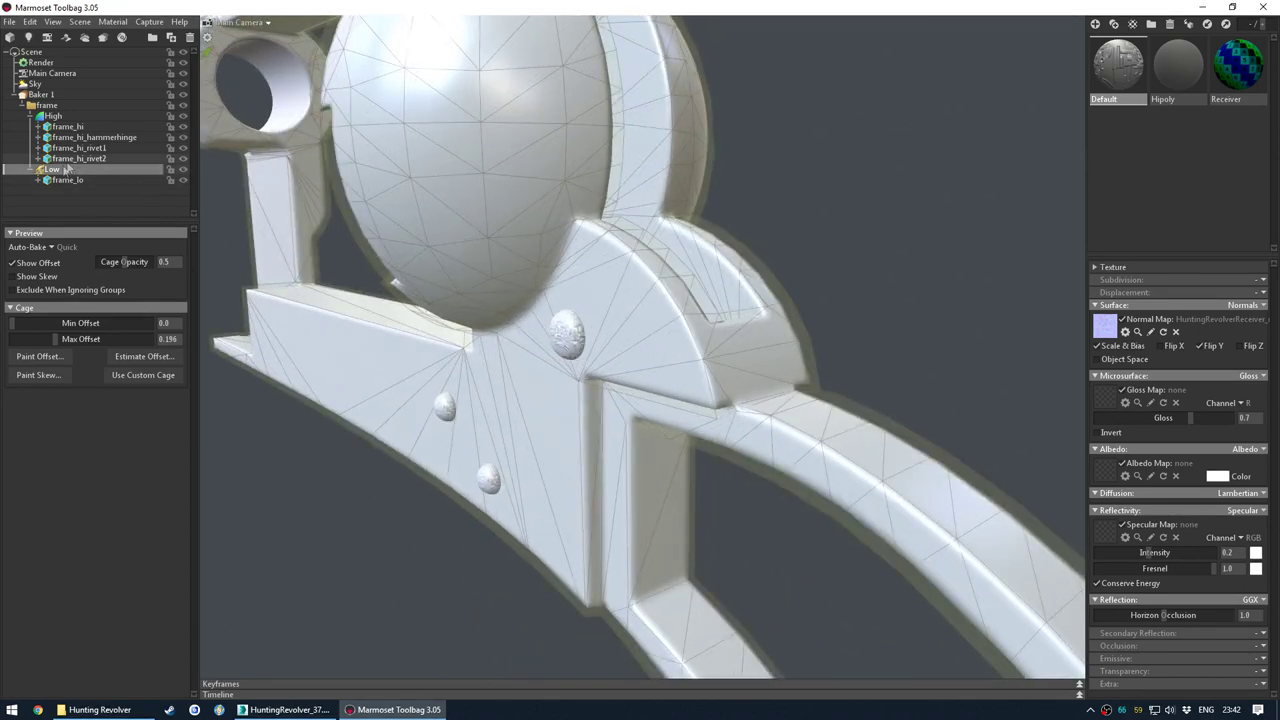
pyautogui.click(72, 355)
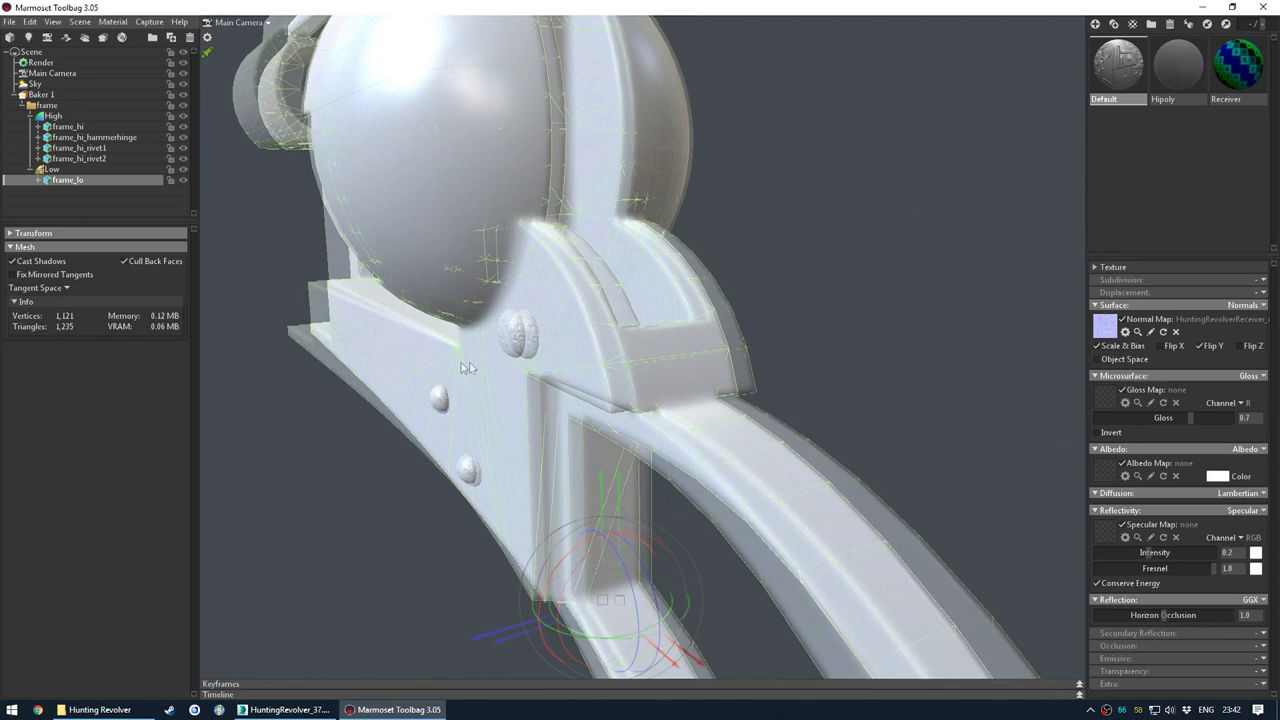
pyautogui.moveTo(467, 368); pyautogui.dragTo(369, 364)
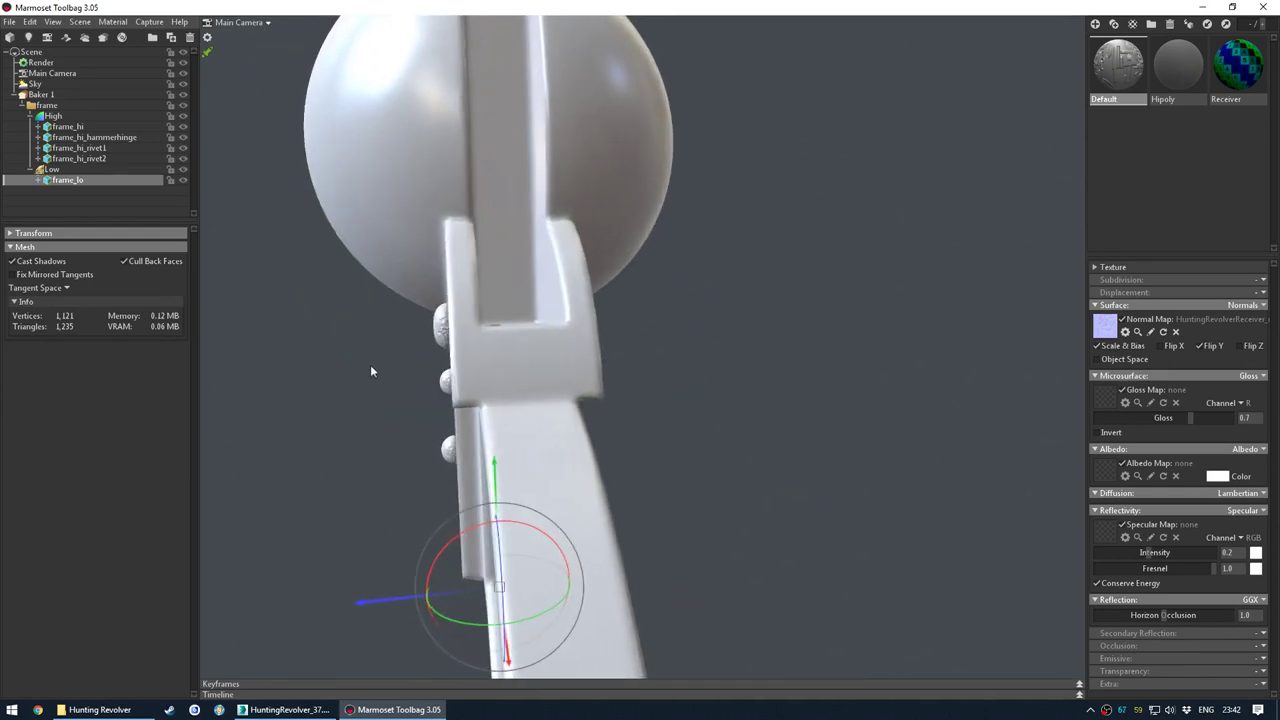
# - Raise the low-poly cage's max offset to 0.487 and hide the high-poly meshes
pyautogui.click(48, 169)
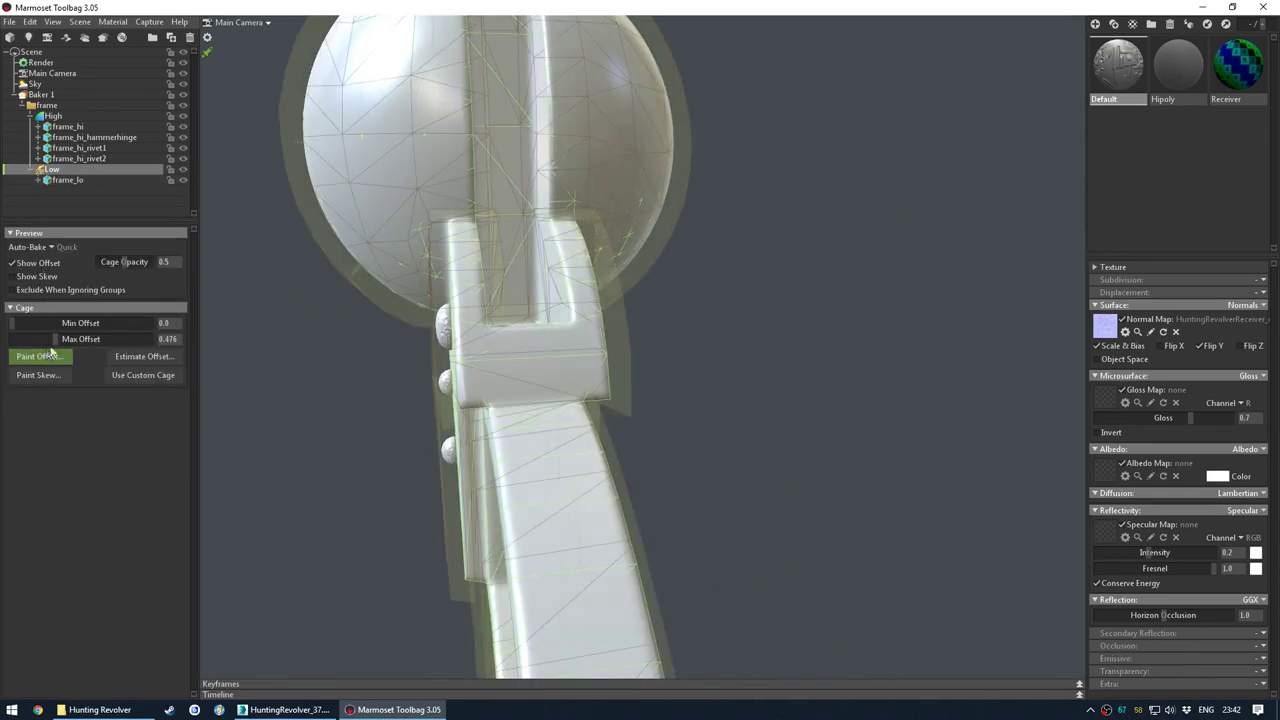
pyautogui.moveTo(51, 339); pyautogui.dragTo(56, 339)
pyautogui.moveTo(340, 343); pyautogui.dragTo(433, 346)
pyautogui.click(40, 94)
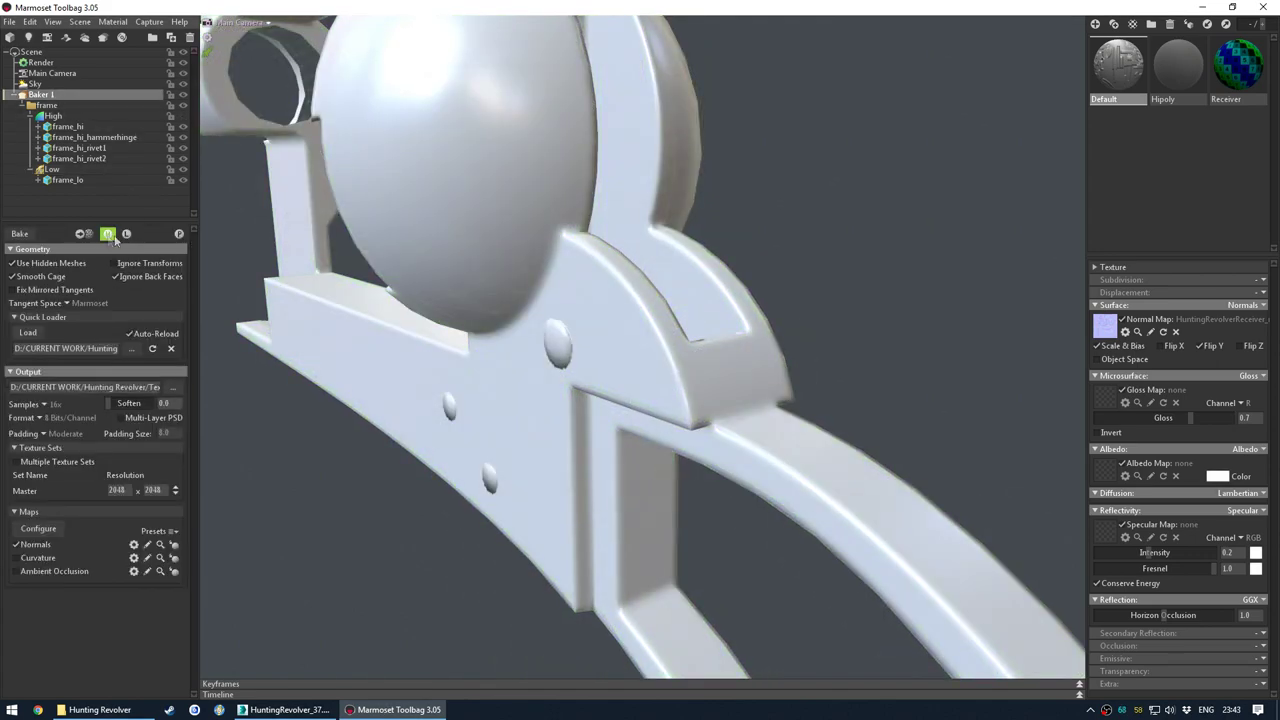
pyautogui.click(384, 522)
pyautogui.moveTo(384, 518); pyautogui.dragTo(551, 391)
# - Reduce the low-poly cage's max offset to 0.412 and return to the Baker 1 settings
pyautogui.click(594, 363)
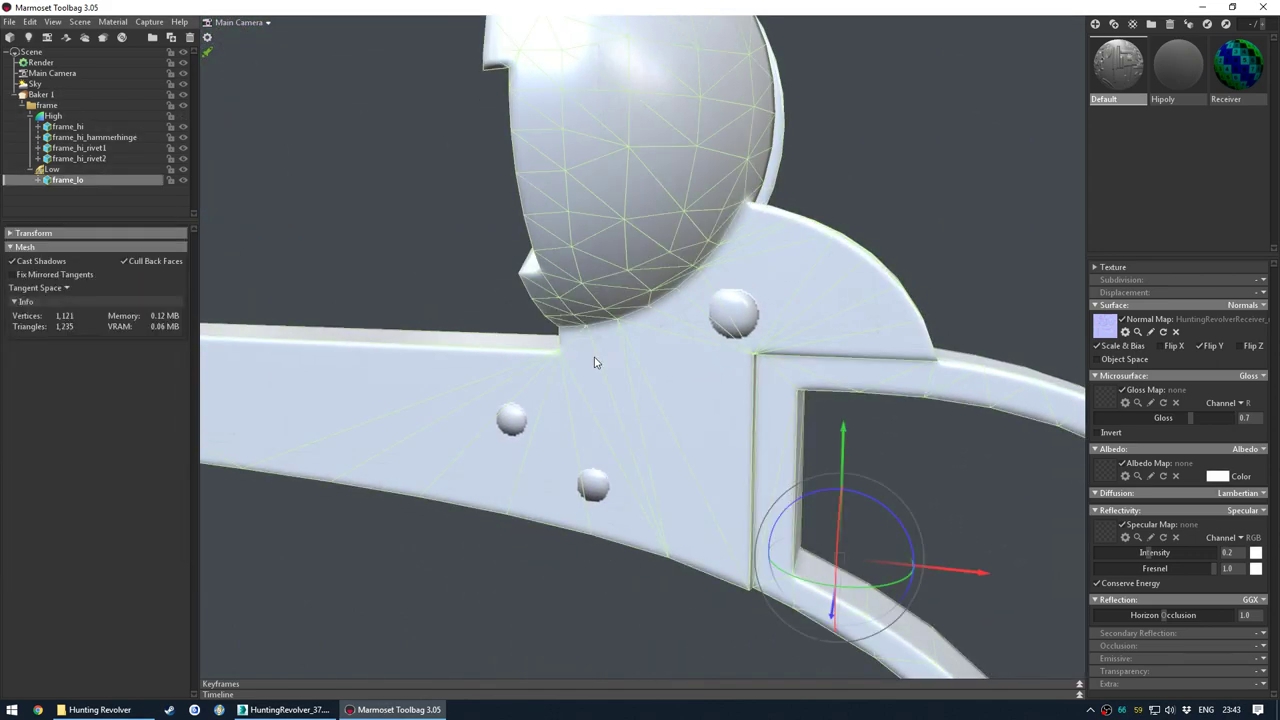
pyautogui.click(52, 169)
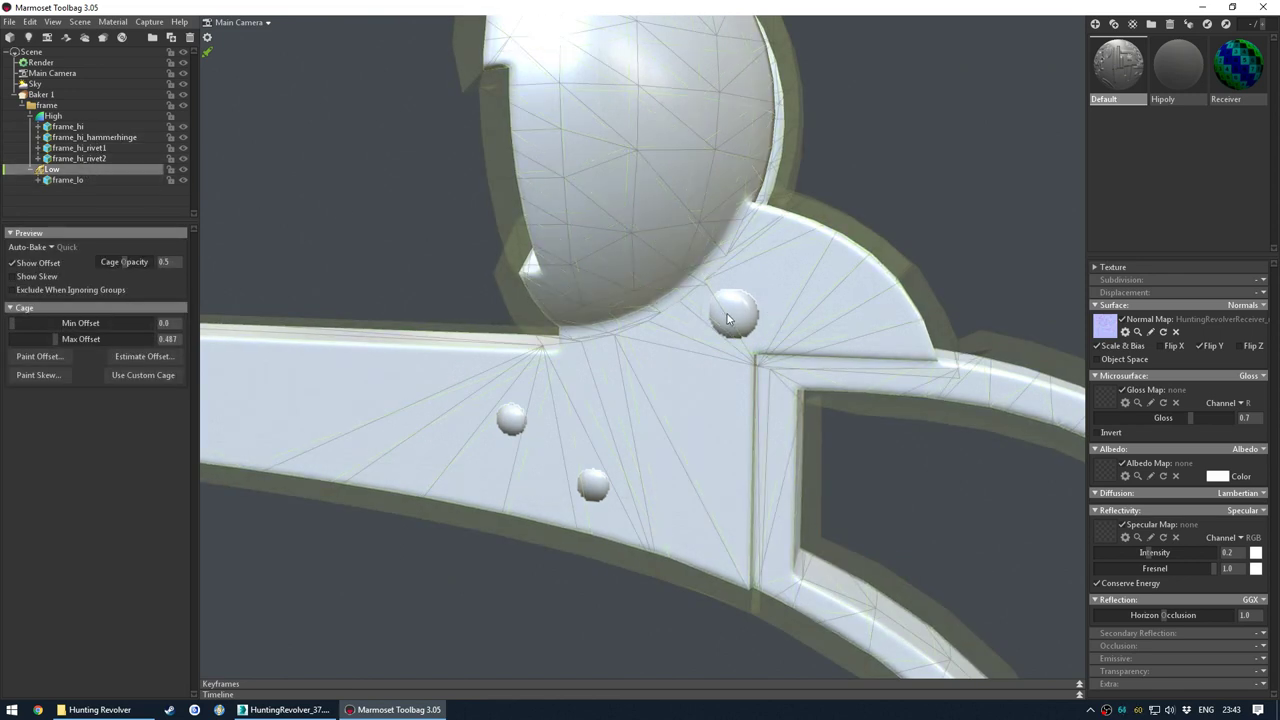
pyautogui.moveTo(82, 339); pyautogui.dragTo(51, 339)
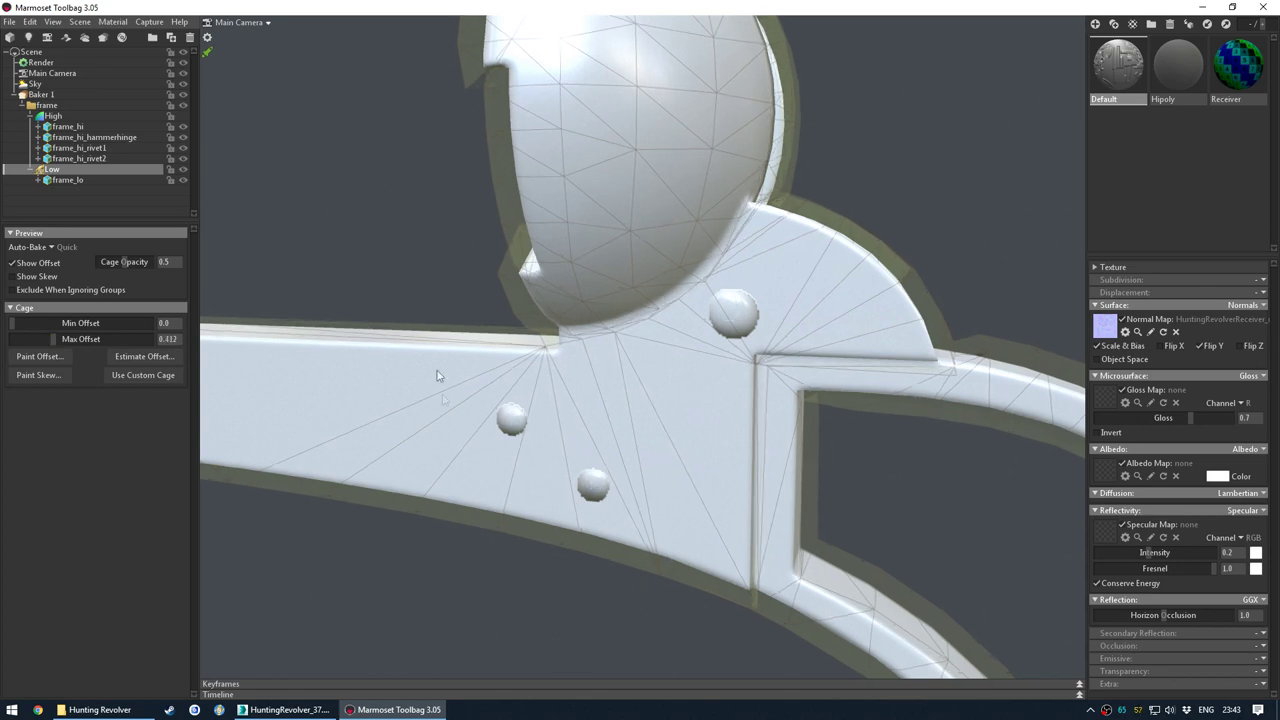
pyautogui.scroll(-3, 545, 540)
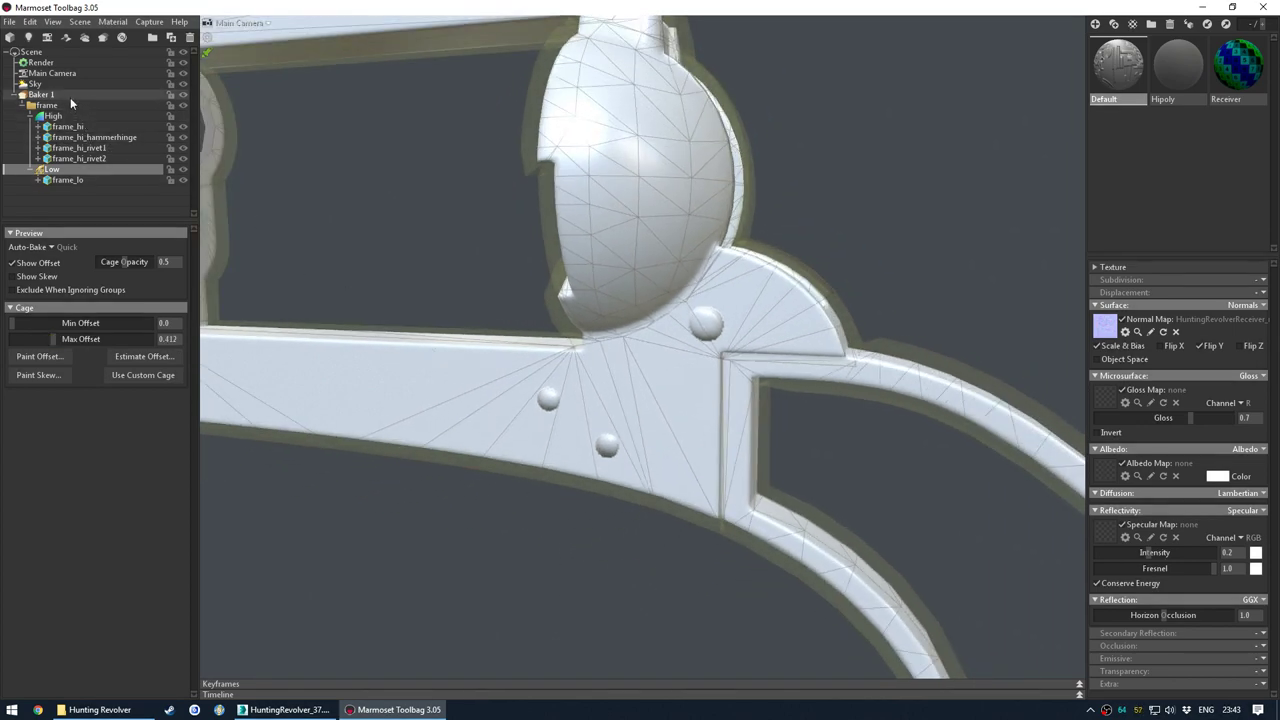
pyautogui.click(70, 95)
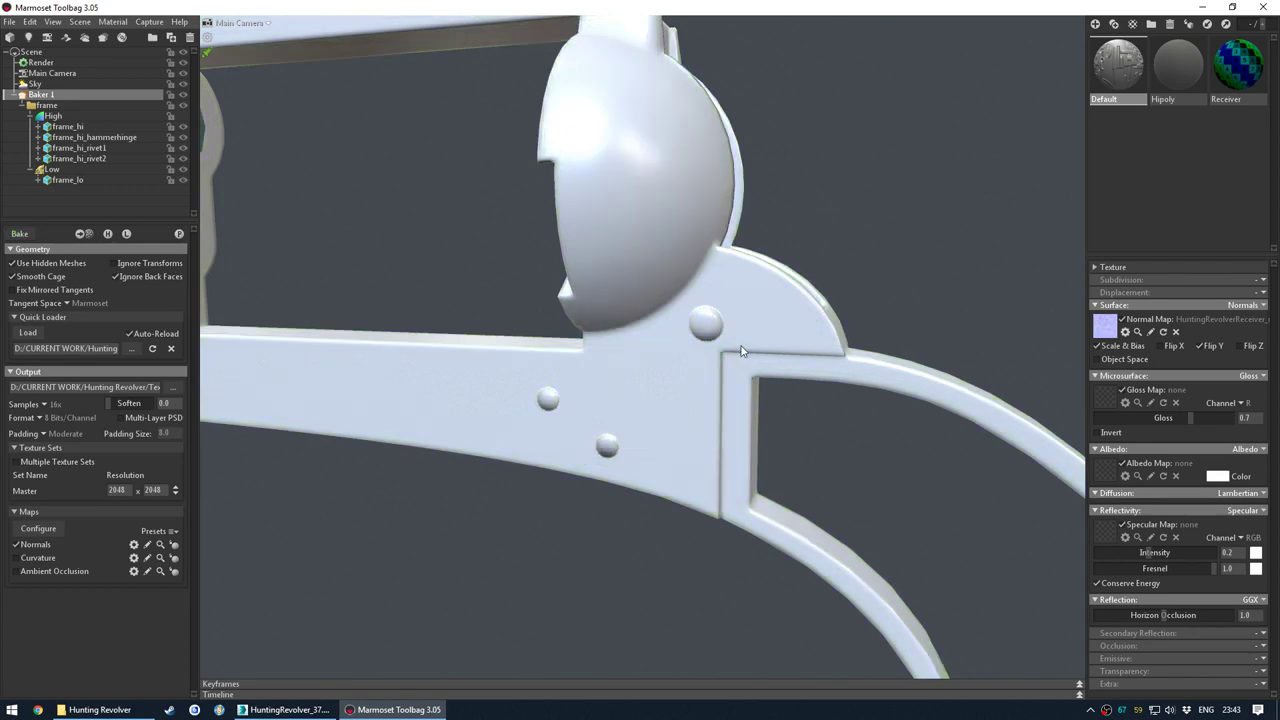
# - Examine the baked rivets and frame surfaces from the side and from behind at several distances
pyautogui.moveTo(681, 383); pyautogui.dragTo(589, 417)
pyautogui.moveTo(589, 417); pyautogui.dragTo(643, 489, button='right')
pyautogui.moveTo(643, 489); pyautogui.dragTo(725, 461)
pyautogui.moveTo(725, 461); pyautogui.dragTo(611, 364, button='right')
pyautogui.scroll(-5, 613, 370)
pyautogui.moveTo(531, 314); pyautogui.dragTo(571, 437)
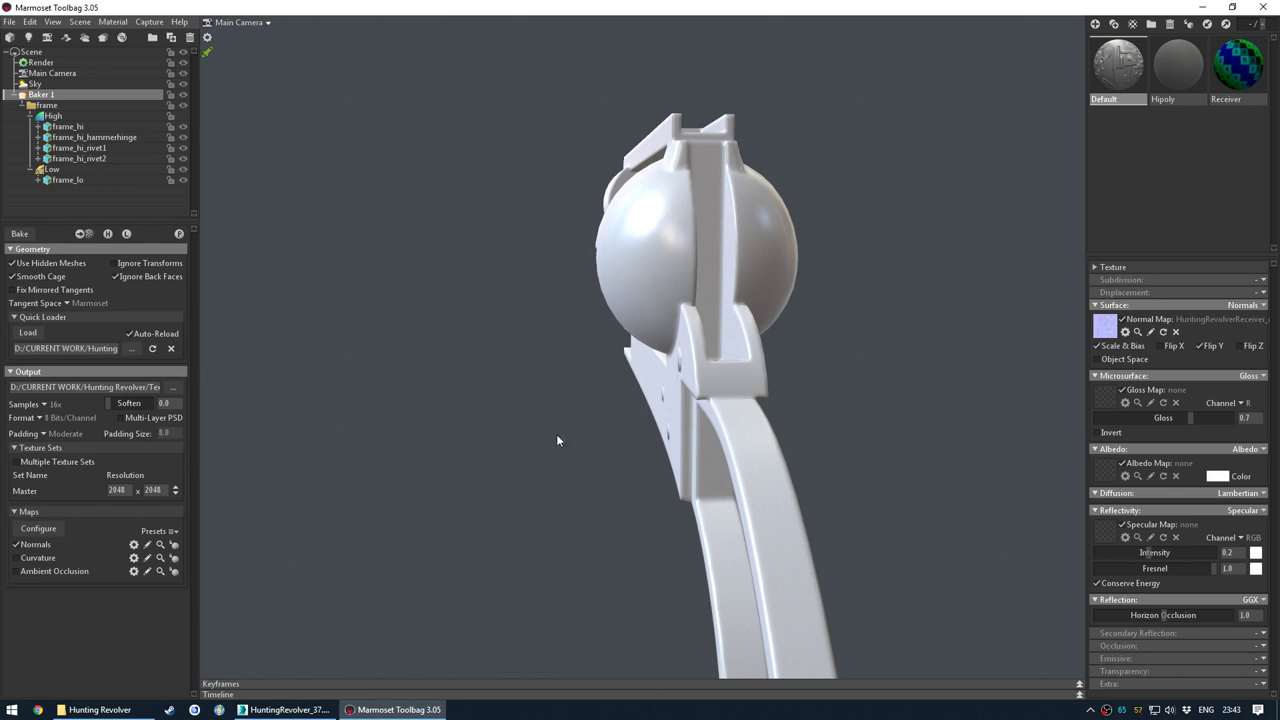
pyautogui.moveTo(556, 434); pyautogui.dragTo(660, 428)
pyautogui.scroll(3, 720, 417)
pyautogui.click(726, 411)
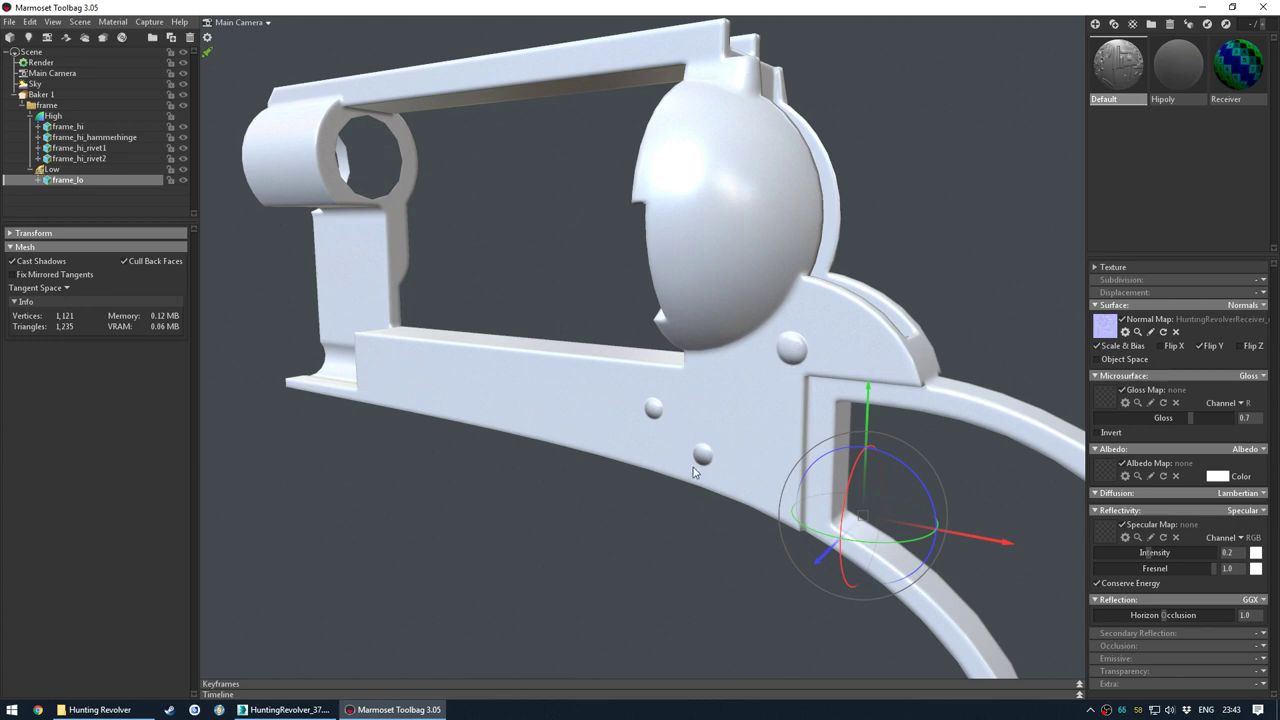
pyautogui.moveTo(652, 483); pyautogui.dragTo(486, 510)
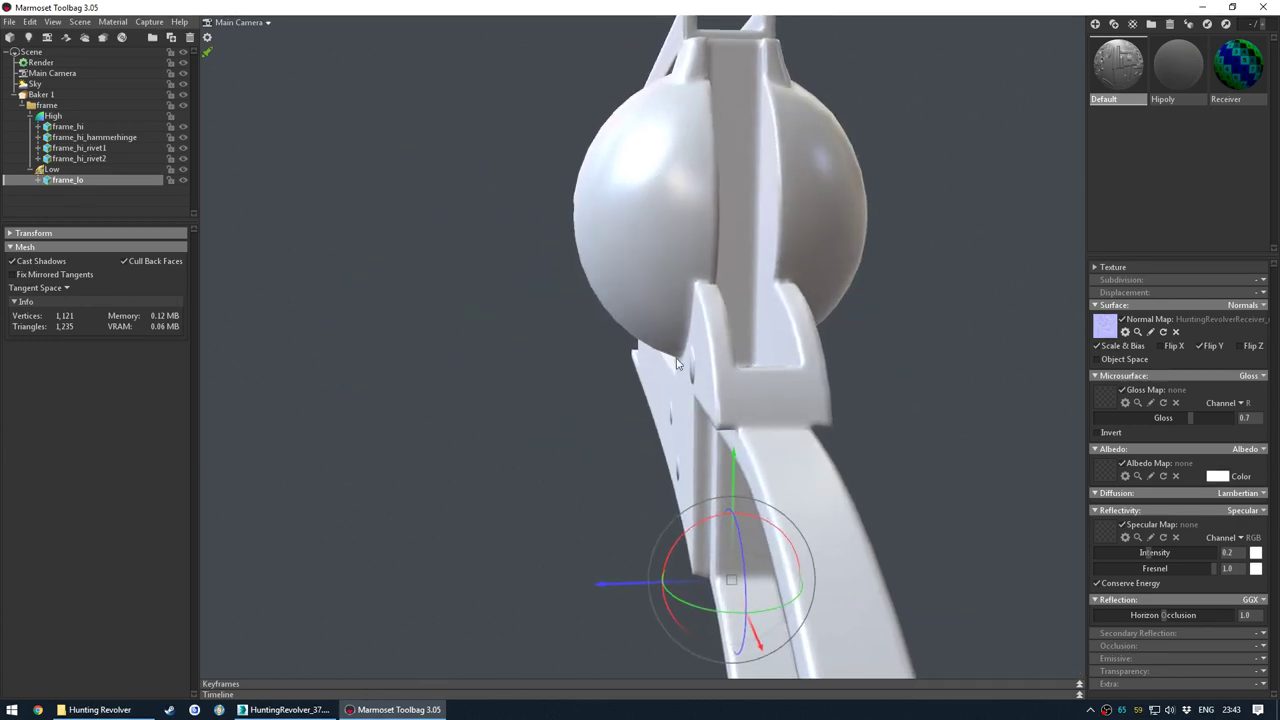
pyautogui.click(570, 460)
pyautogui.moveTo(570, 460); pyautogui.dragTo(755, 425)
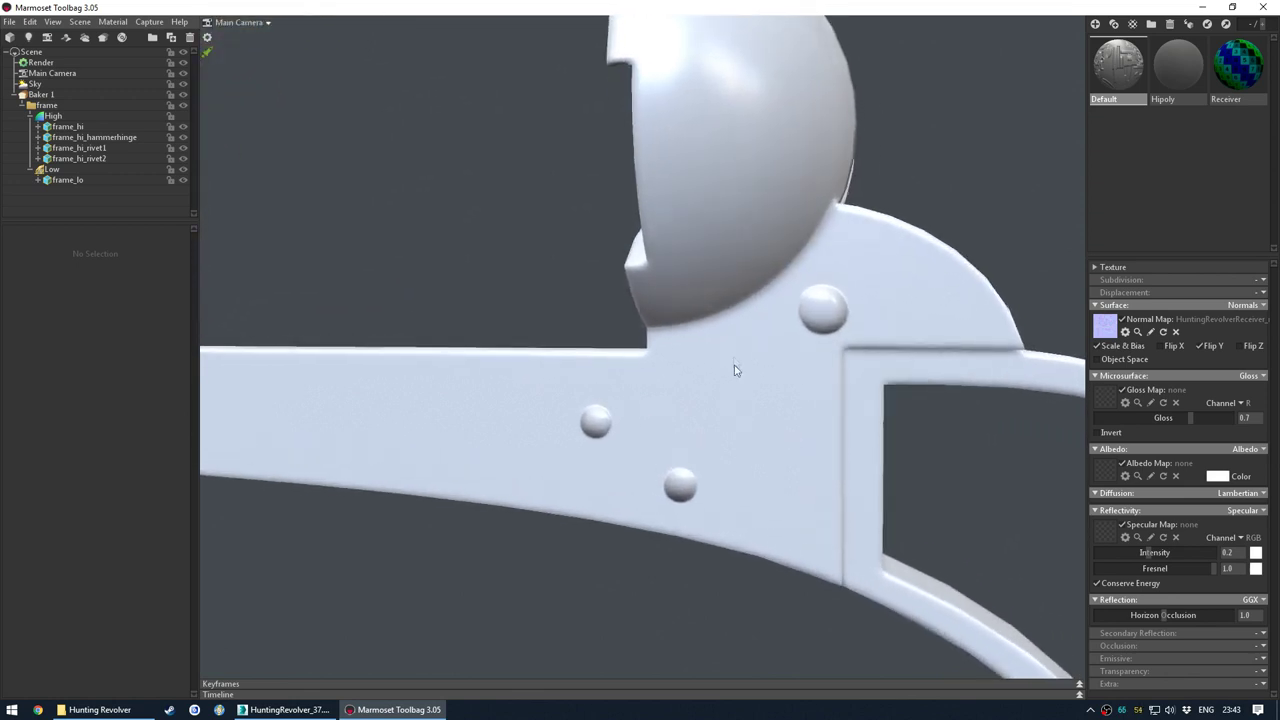
# - Select frame_lo and inspect the shape of its three baked rivets close up
pyautogui.click(66, 180)
pyautogui.moveTo(410, 292); pyautogui.dragTo(676, 318)
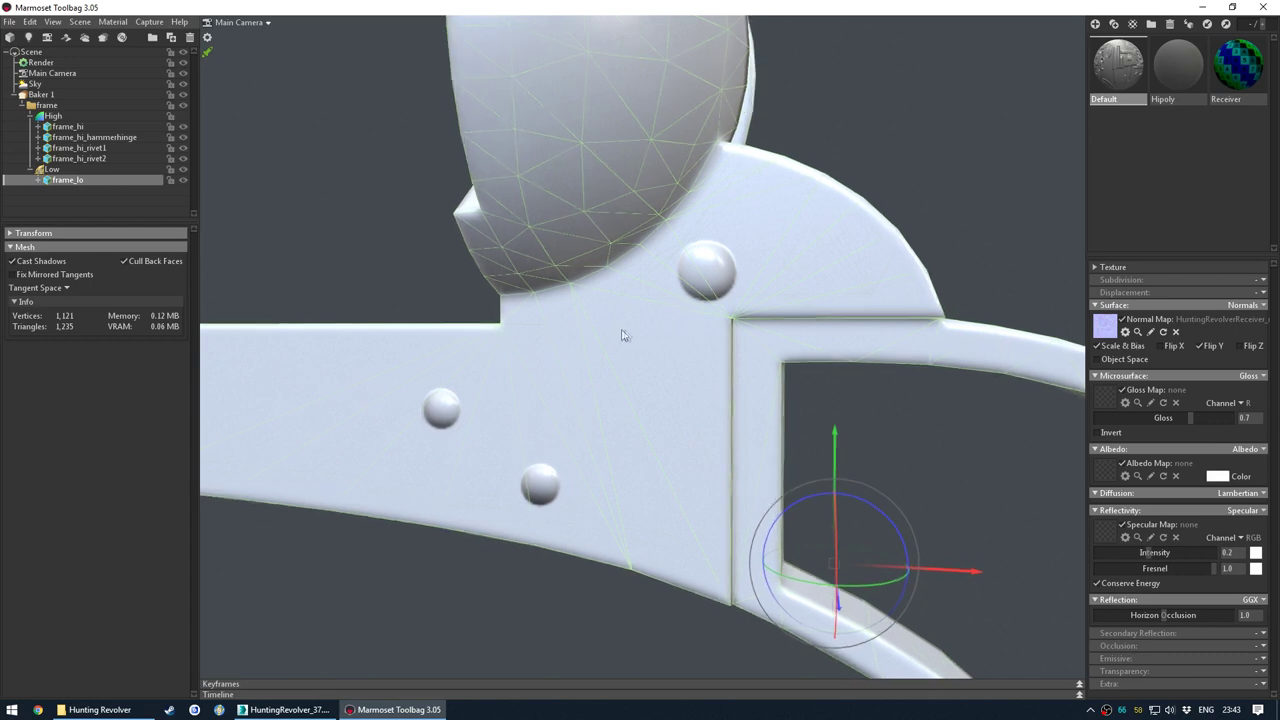
pyautogui.click(731, 243)
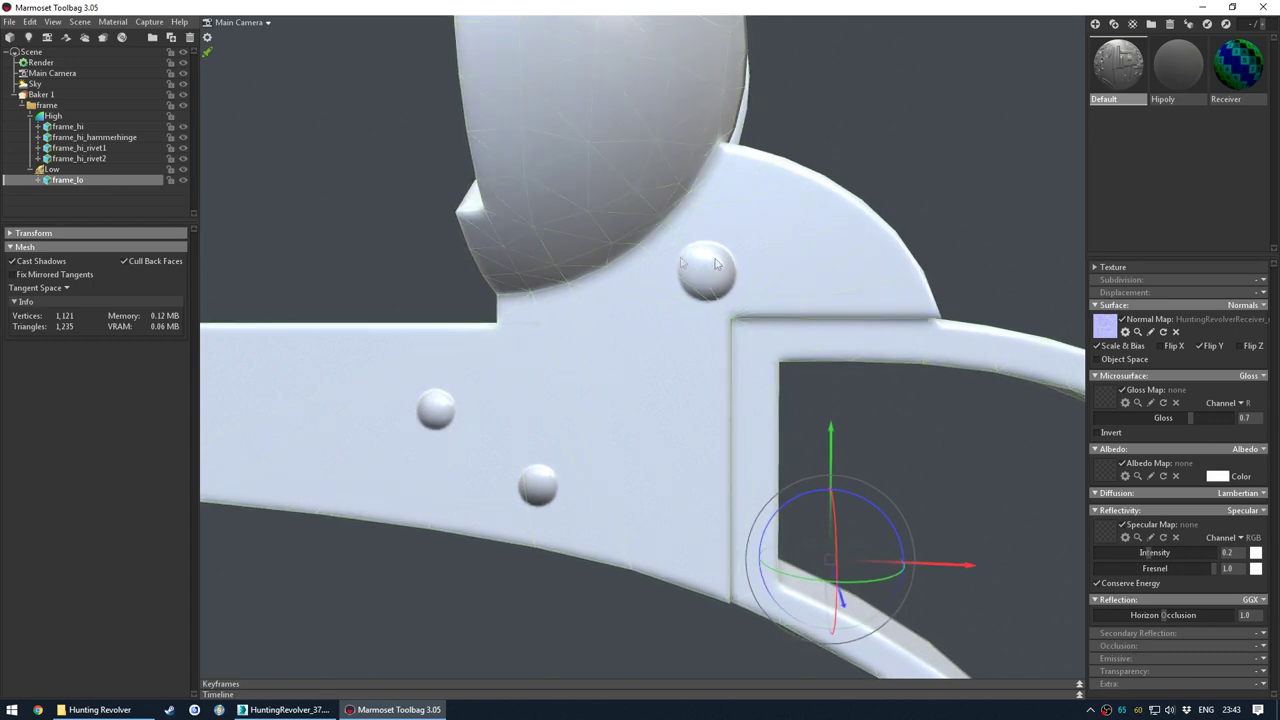
pyautogui.click(537, 485)
pyautogui.click(462, 410)
pyautogui.click(694, 283)
pyautogui.moveTo(682, 242); pyautogui.dragTo(586, 300)
# - Start painting skew on the low-poly mesh and paint black over the two lower rivets to straighten their bake direction
pyautogui.click(51, 169)
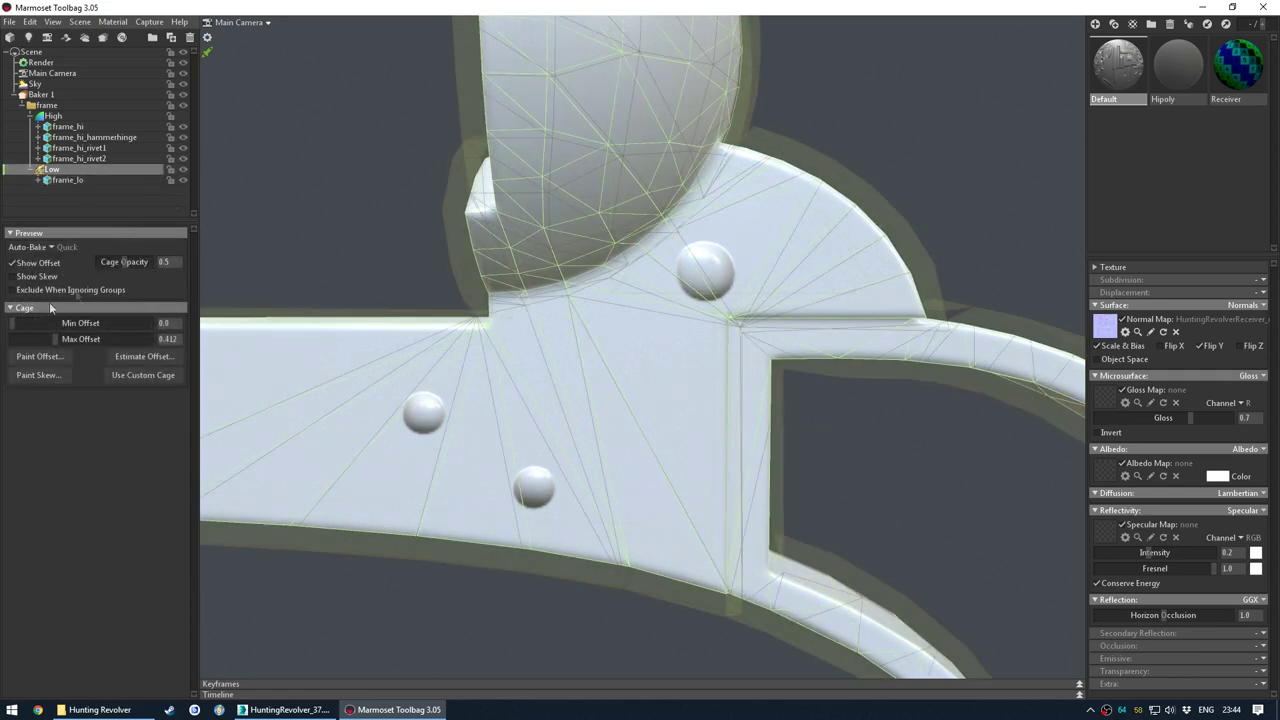
pyautogui.click(45, 375)
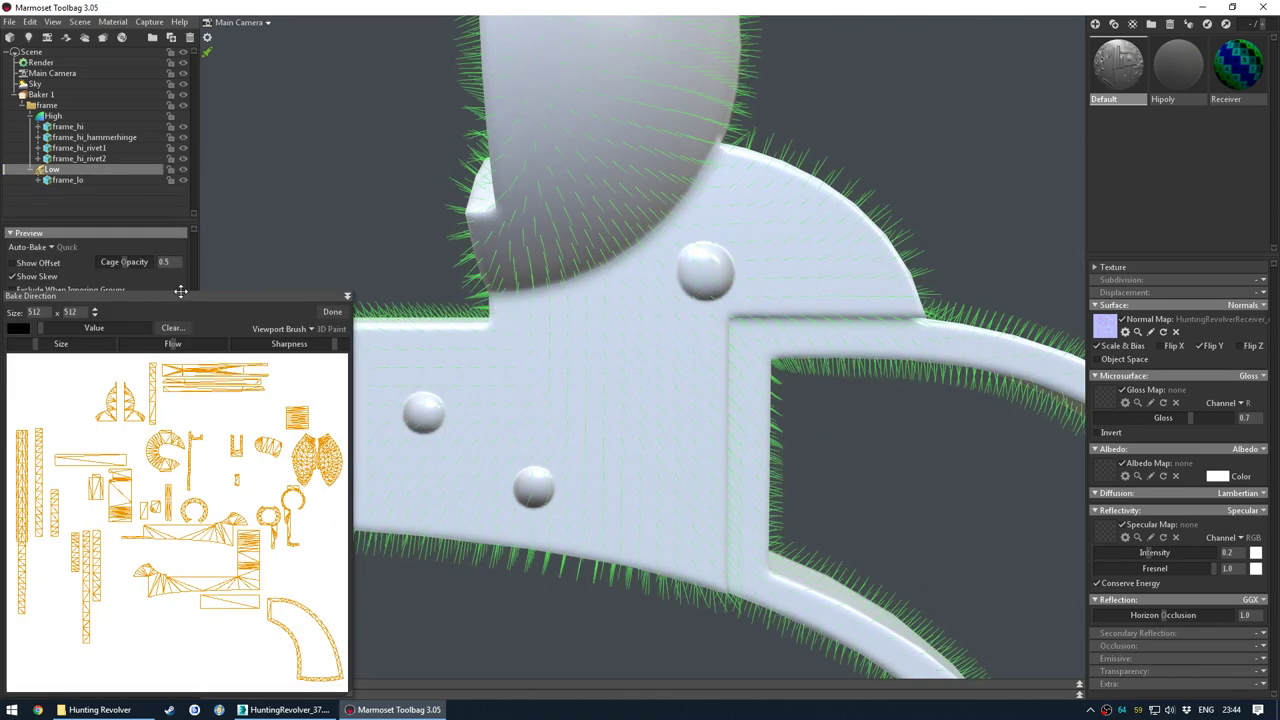
pyautogui.moveTo(181, 291); pyautogui.dragTo(223, 207)
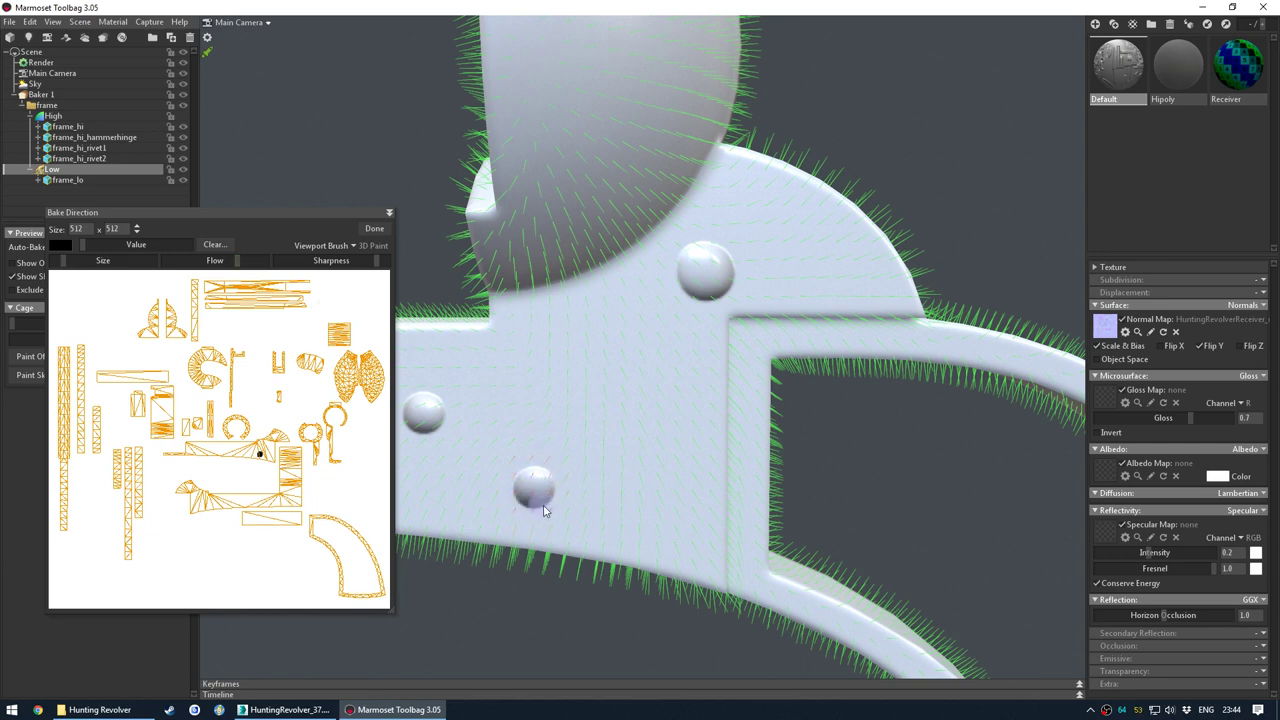
pyautogui.keyDown('alt'); pyautogui.moveTo(580, 478); pyautogui.dragTo(517, 434); pyautogui.keyUp('alt')
pyautogui.keyDown('alt'); pyautogui.moveTo(517, 434); pyautogui.dragTo(598, 408, button='middle'); pyautogui.keyUp('alt')
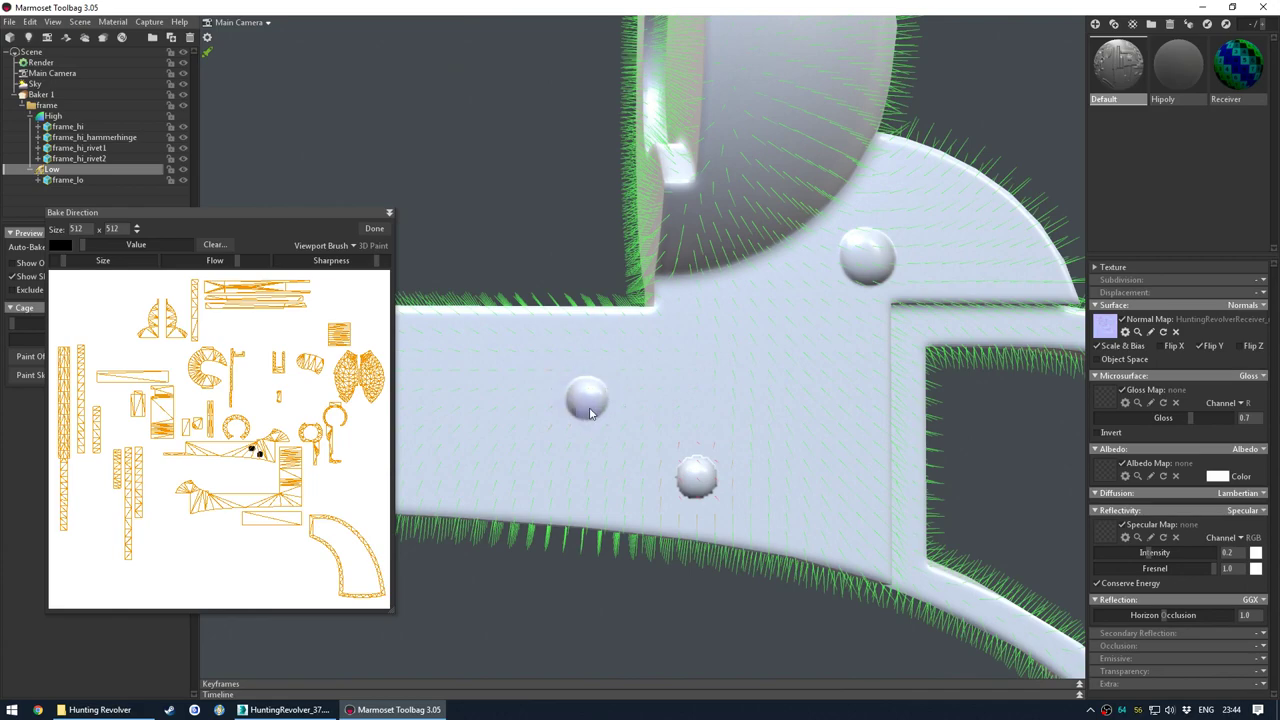
pyautogui.moveTo(588, 471); pyautogui.dragTo(778, 287)
# - Try painting a skew stroke with a larger brush across the plate beside the two lower rivets
pyautogui.keyDown('alt'); pyautogui.moveTo(630, 318); pyautogui.dragTo(669, 206); pyautogui.keyUp('alt')
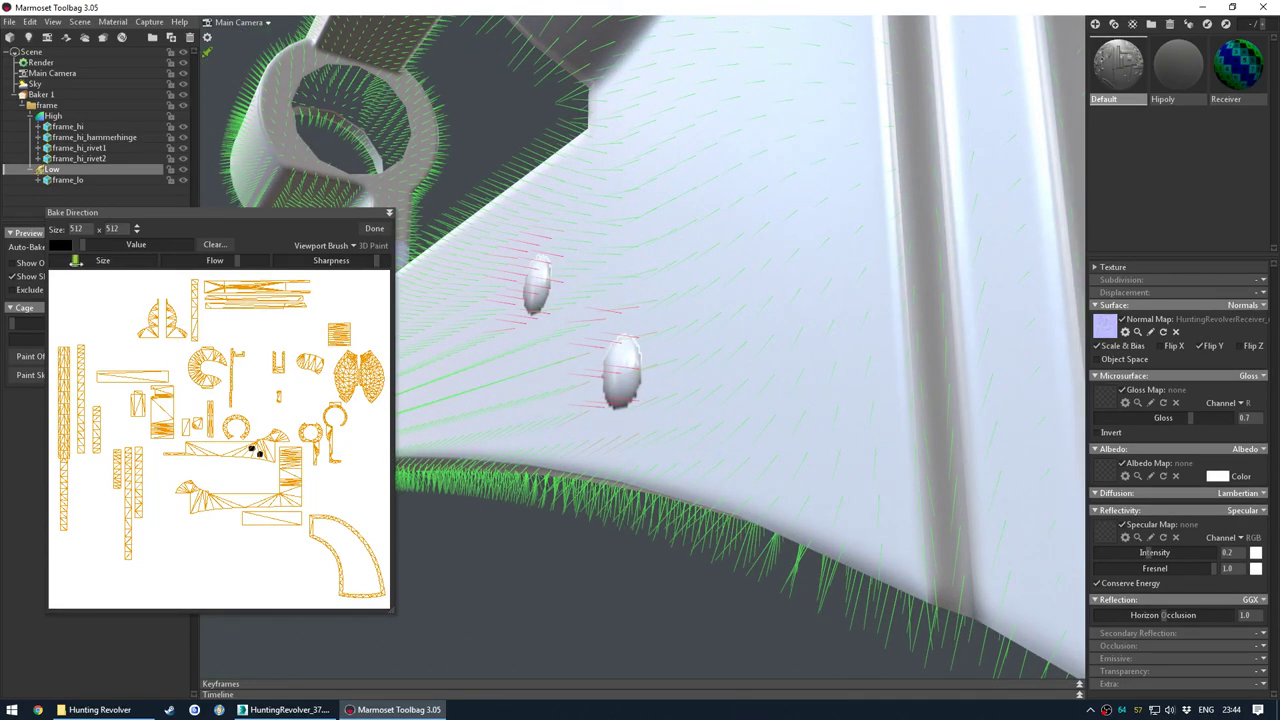
pyautogui.moveTo(735, 180)
pyautogui.mouseDown()
pyautogui.moveTo(662, 152)
pyautogui.moveTo(705, 185)
pyautogui.moveTo(768, 280)
pyautogui.moveTo(790, 358)
pyautogui.mouseUp()
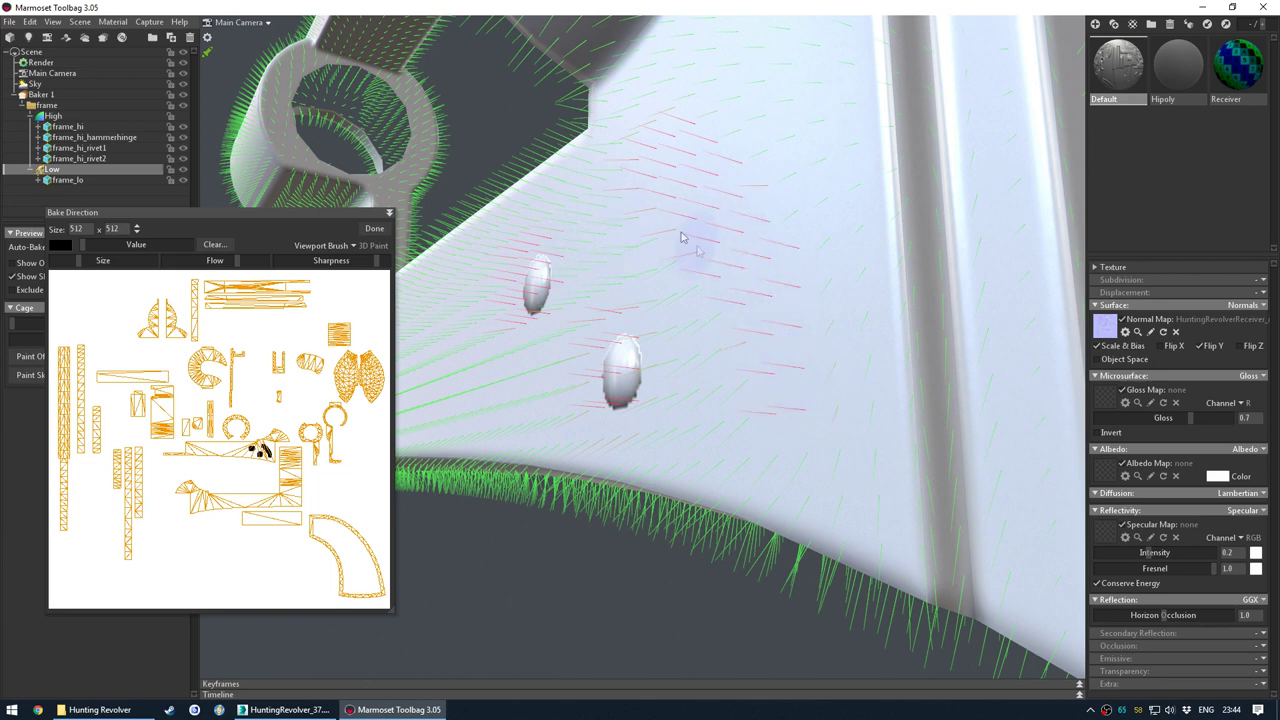
pyautogui.hotkey('ctrl', 'z')
# - Paint black skew correction over the upper rivet and finish editing the bake direction
pyautogui.moveTo(678, 300)
pyautogui.keyDown('alt'); pyautogui.mouseDown()
pyautogui.moveTo(726, 349)
pyautogui.moveTo(822, 394)
pyautogui.mouseUp(); pyautogui.keyUp('alt')
pyautogui.keyDown('alt'); pyautogui.moveTo(822, 394); pyautogui.dragTo(812, 412, button='right'); pyautogui.keyUp('alt')
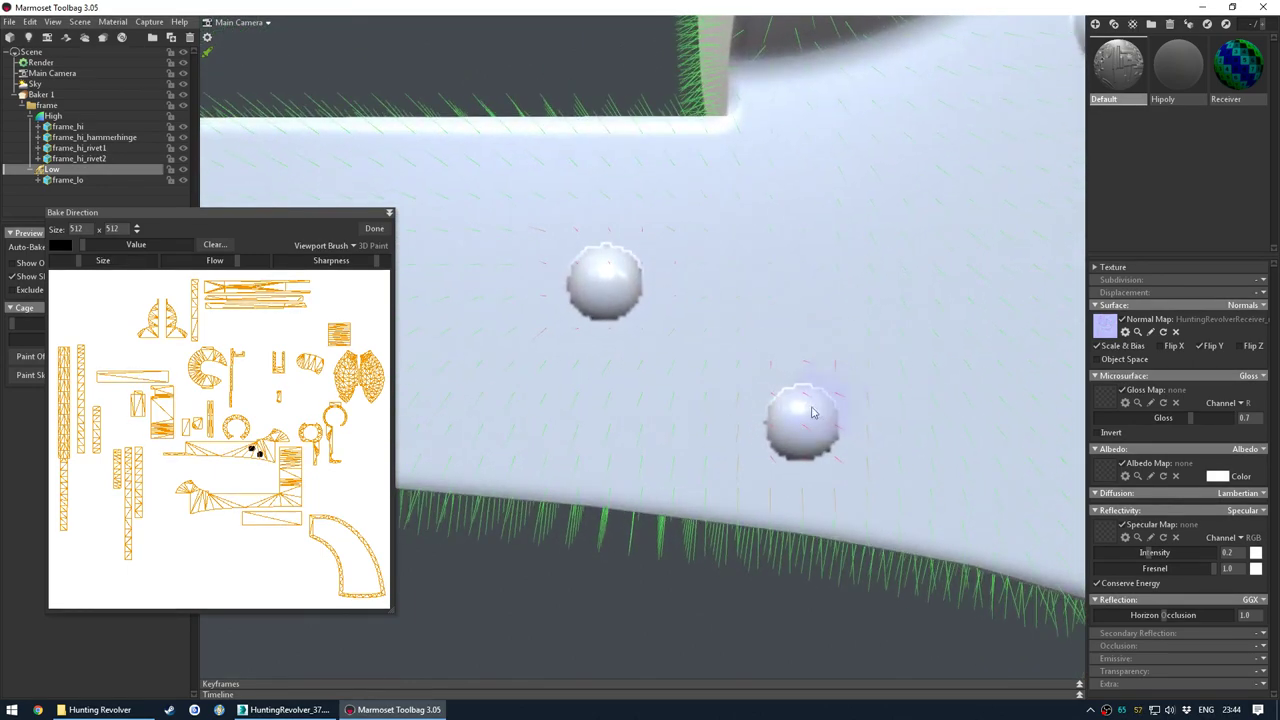
pyautogui.scroll(-2, 629, 287)
pyautogui.moveTo(898, 258); pyautogui.dragTo(677, 271)
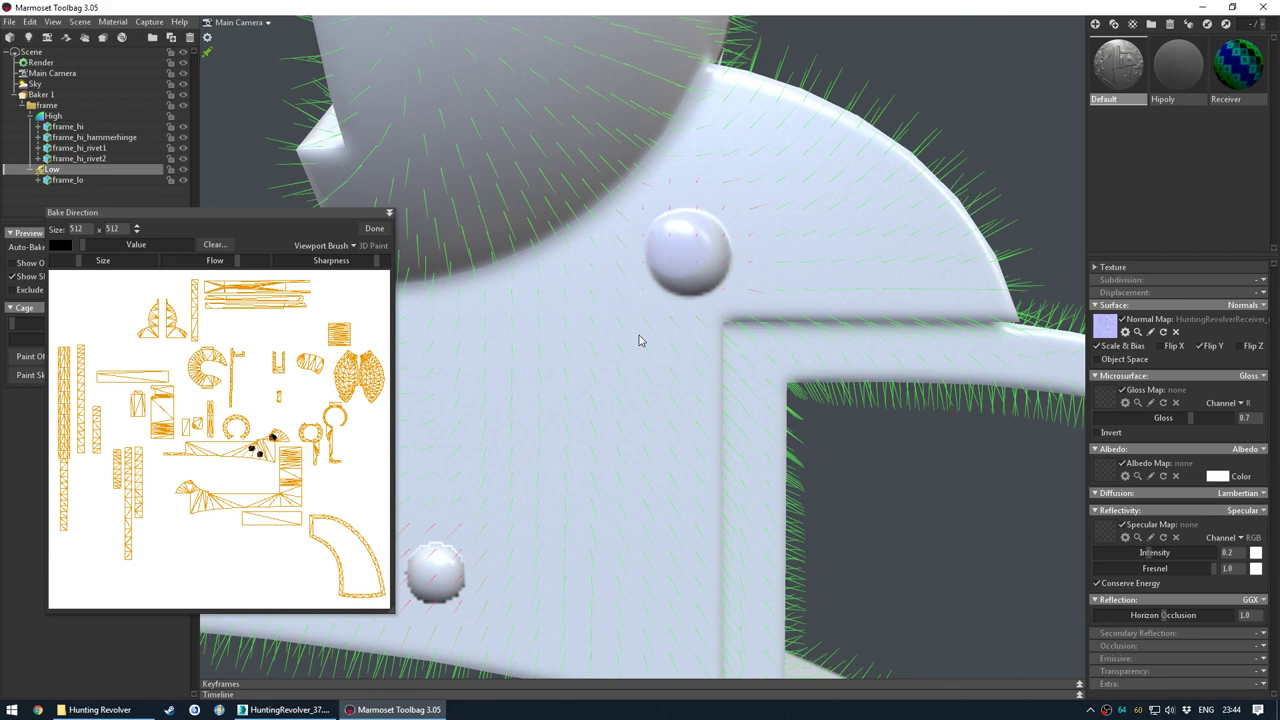
pyautogui.click(376, 229)
# - Rebake the normal map from Baker 1 with the painted skew and clear the selection
pyautogui.moveTo(414, 260); pyautogui.dragTo(314, 256, button='right')
pyautogui.moveTo(314, 256); pyautogui.dragTo(357, 243, button='middle')
pyautogui.click(71, 95)
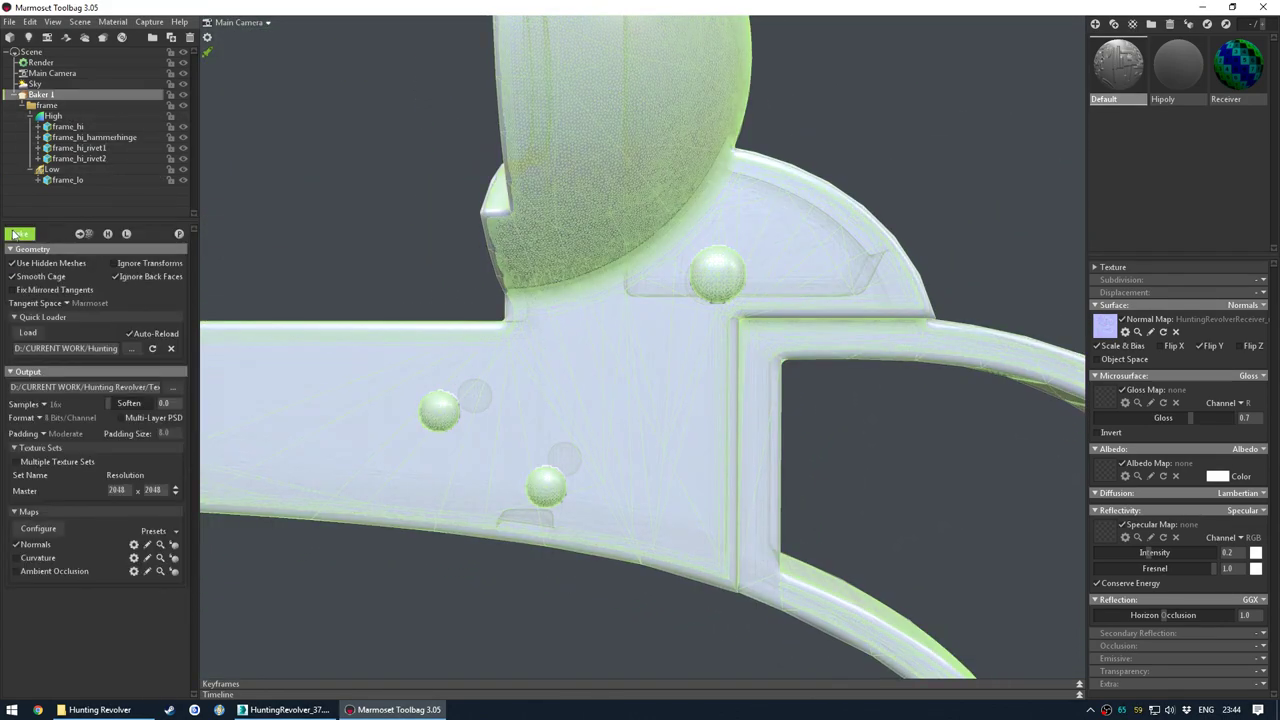
pyautogui.click(433, 260)
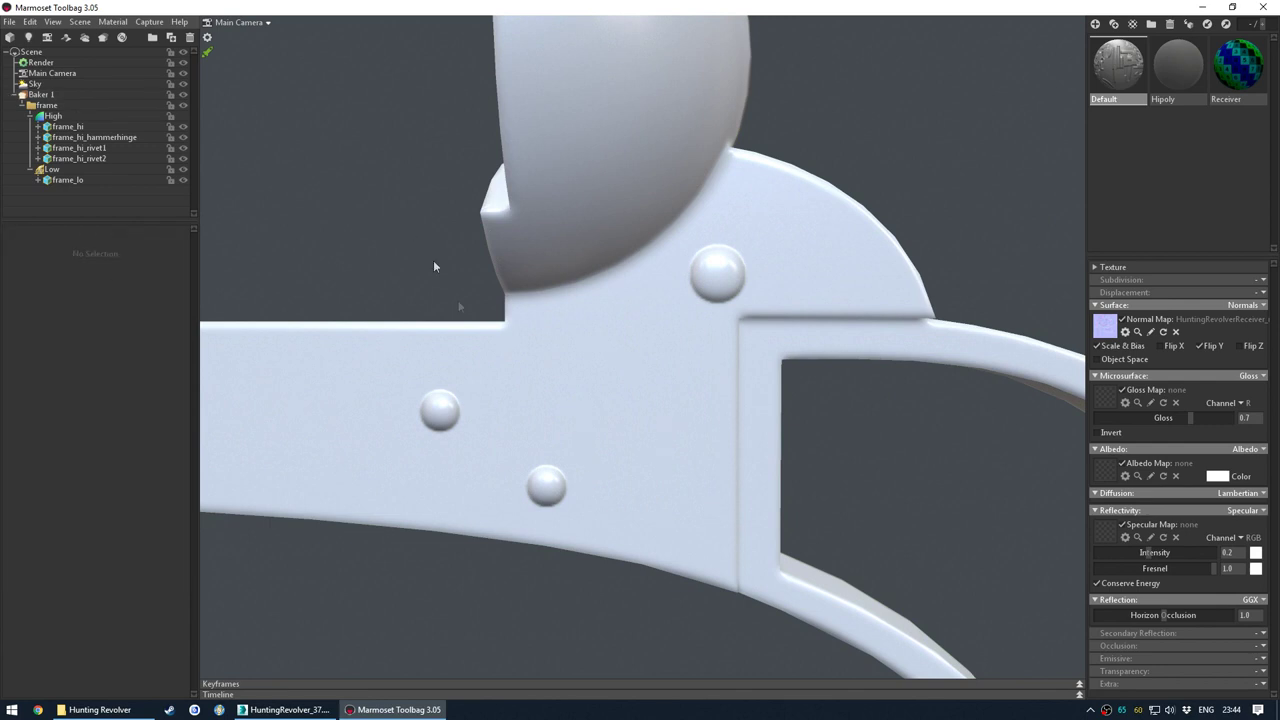
# - Inspect the rebaked rivets on the whole frame and close up
pyautogui.moveTo(523, 371); pyautogui.dragTo(564, 280)
pyautogui.scroll(-6, 560, 286)
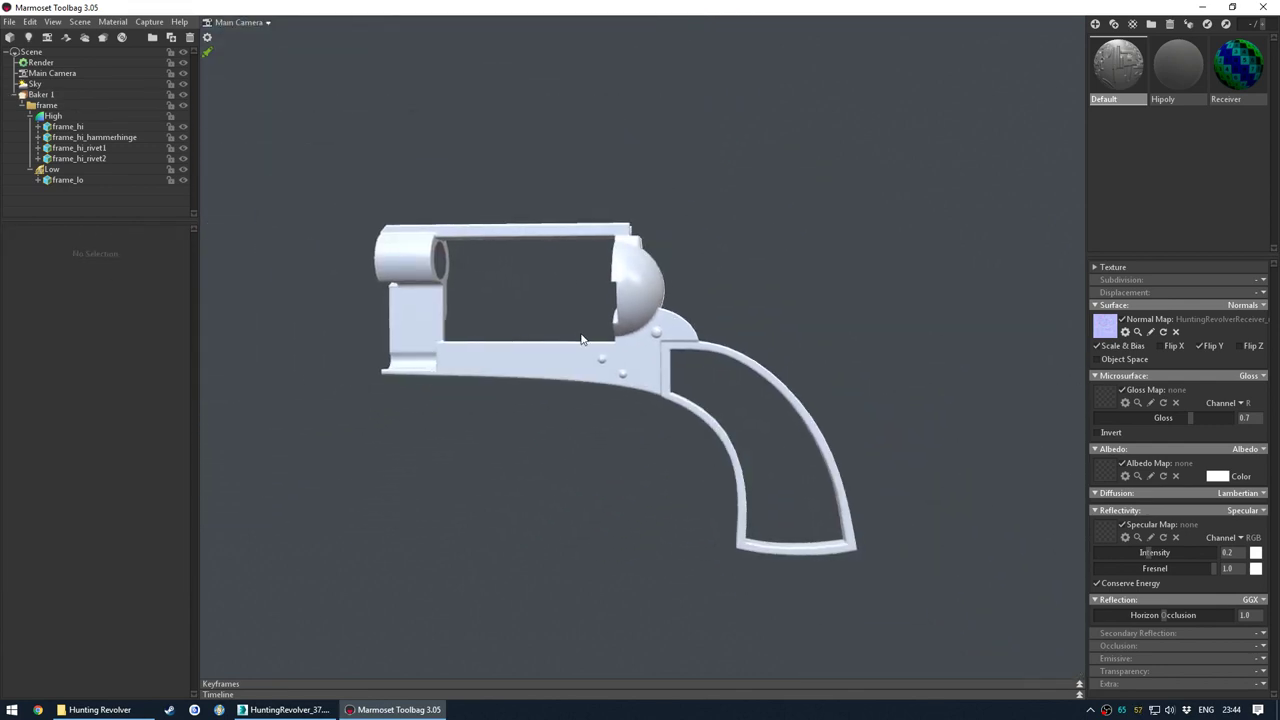
pyautogui.scroll(8, 581, 340)
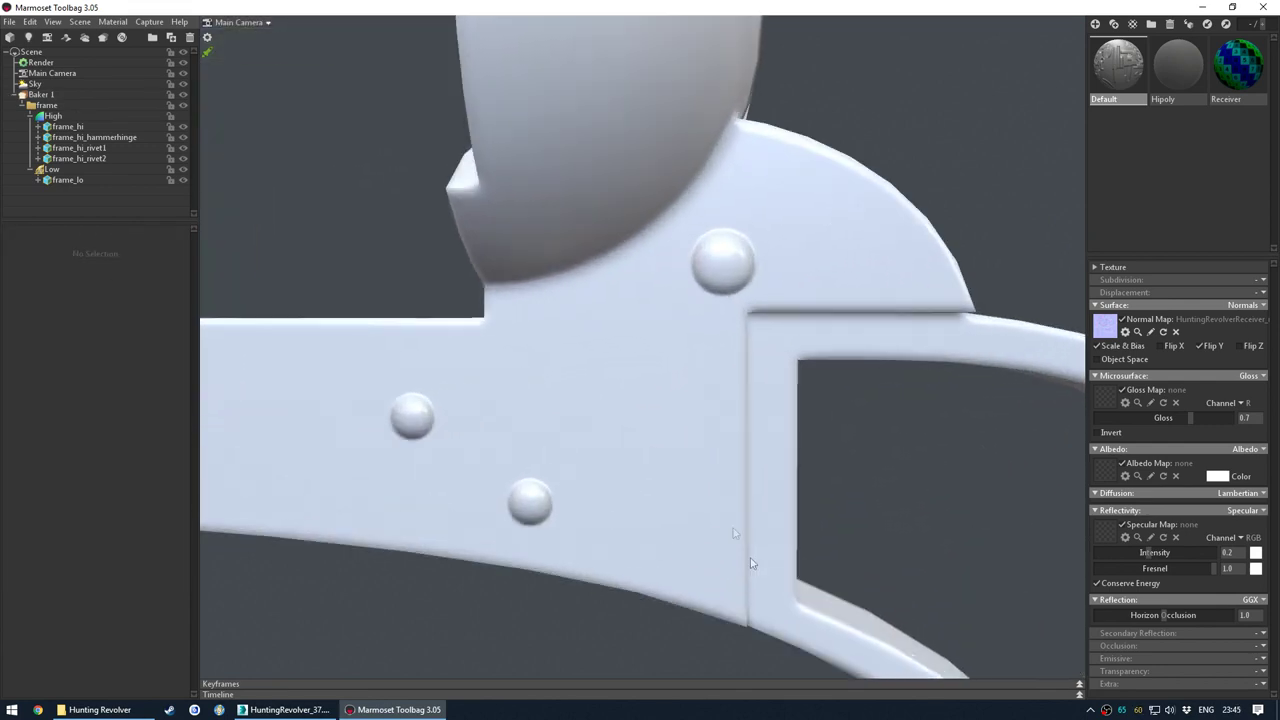
pyautogui.moveTo(723, 301); pyautogui.dragTo(733, 349)
# - Overlay the scene wireframe to examine the topology around the rivets, and collapse the frame bake group
pyautogui.click(645, 344)
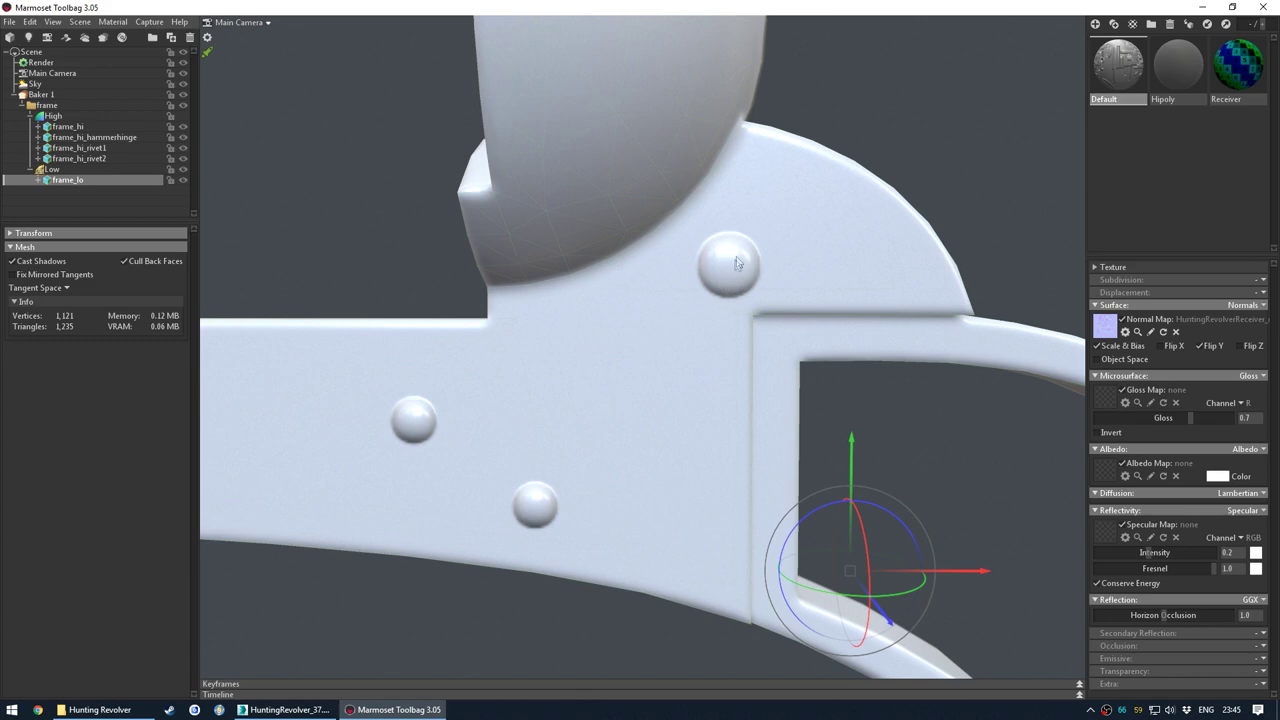
pyautogui.click(40, 62)
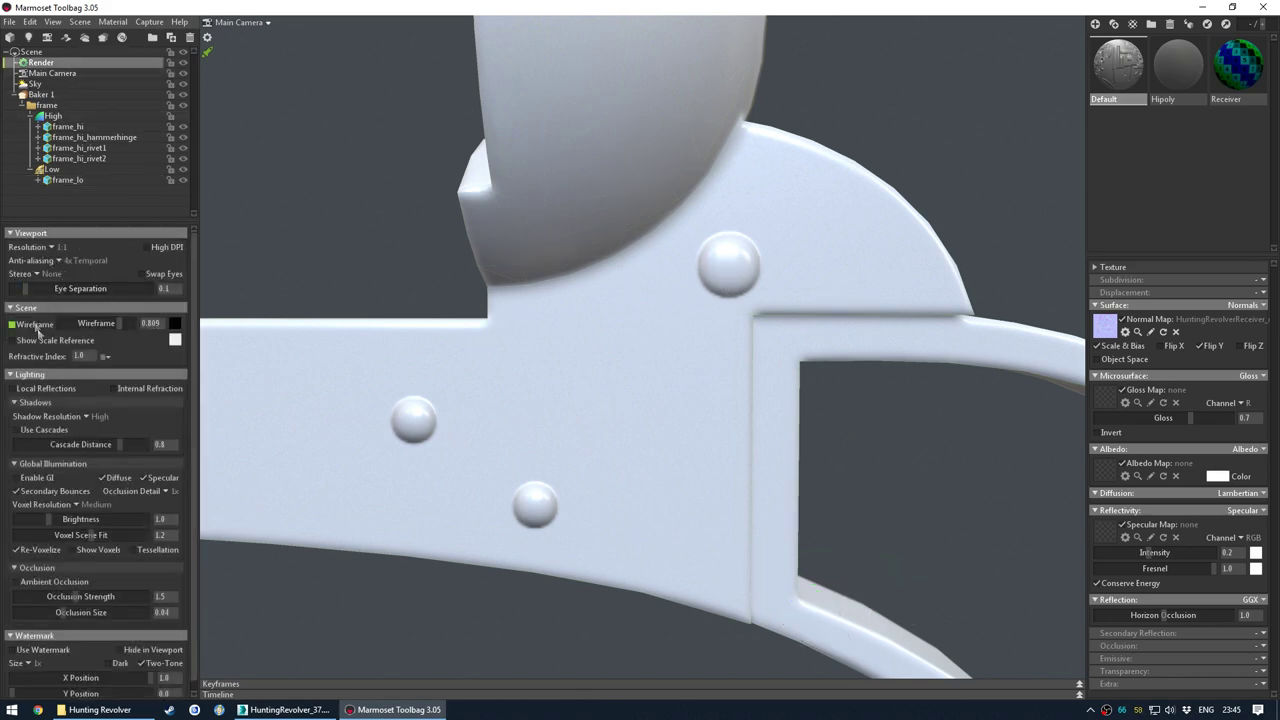
pyautogui.click(30, 327)
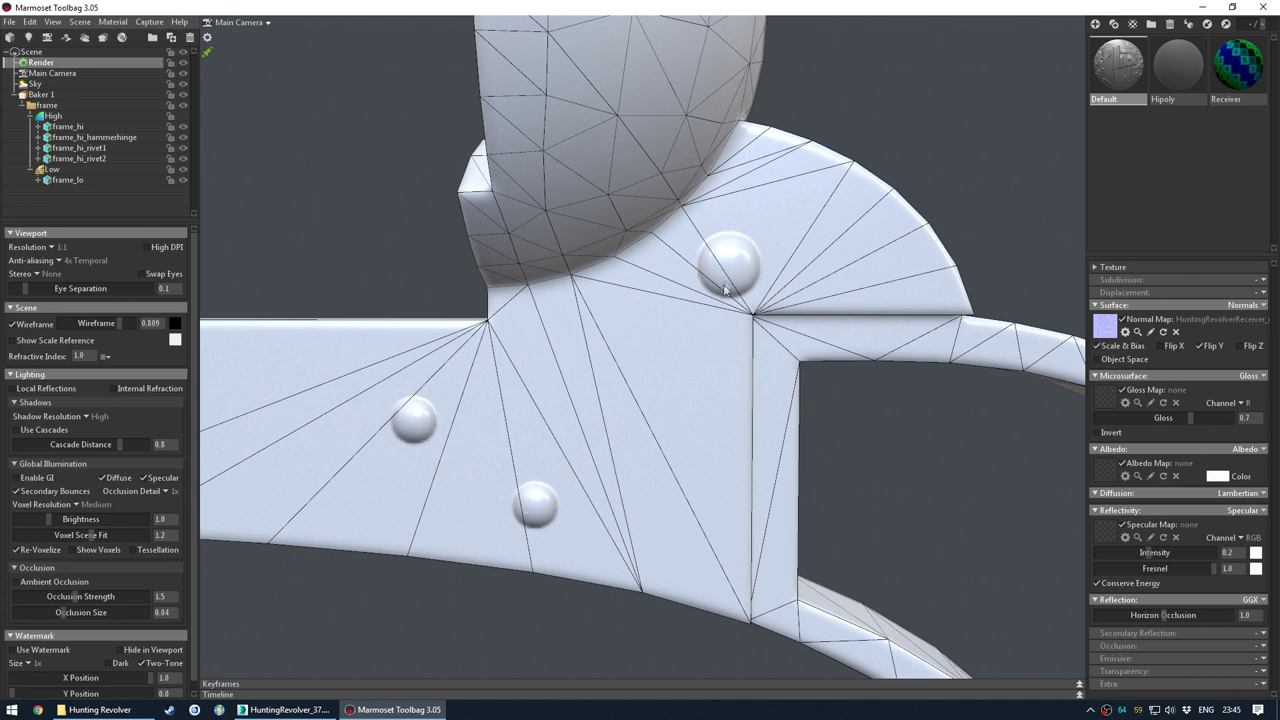
pyautogui.click(47, 106)
pyautogui.click(24, 106)
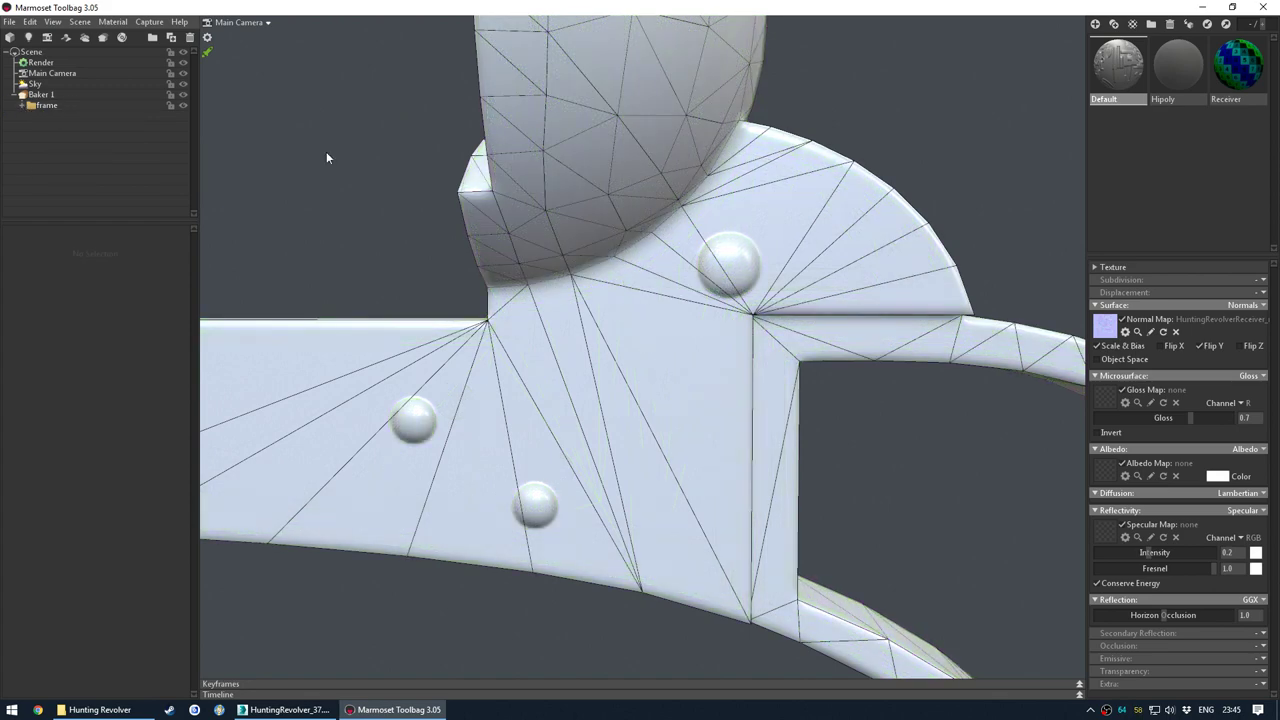
# - Turn off the scene wireframe and view the whole frame with its baked normals
pyautogui.click(42, 63)
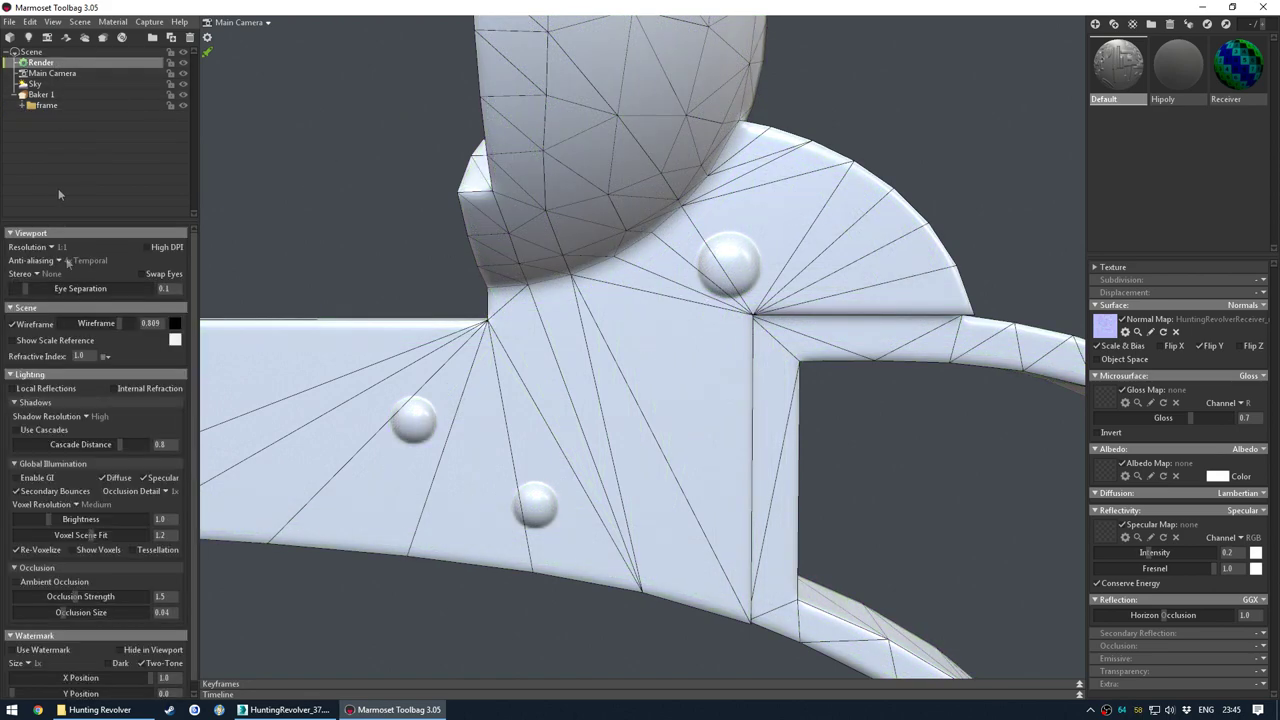
pyautogui.click(32, 327)
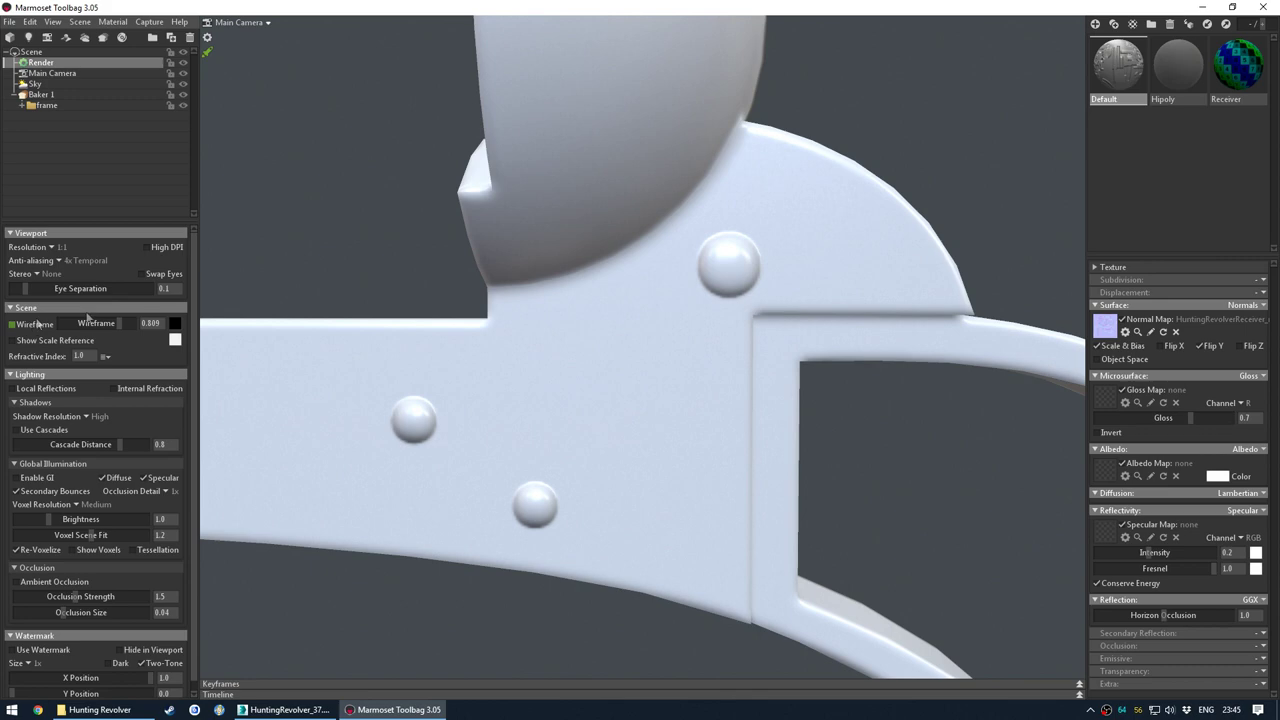
pyautogui.click(481, 208)
pyautogui.moveTo(481, 208); pyautogui.dragTo(614, 403)
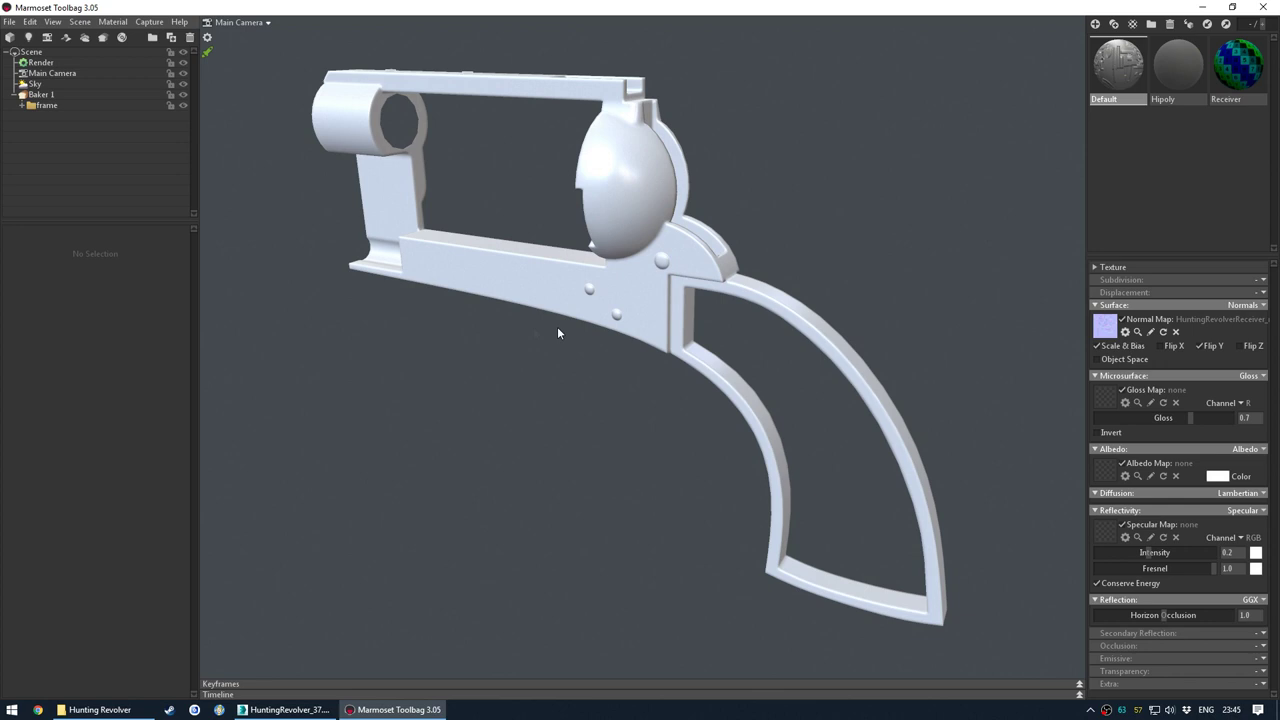